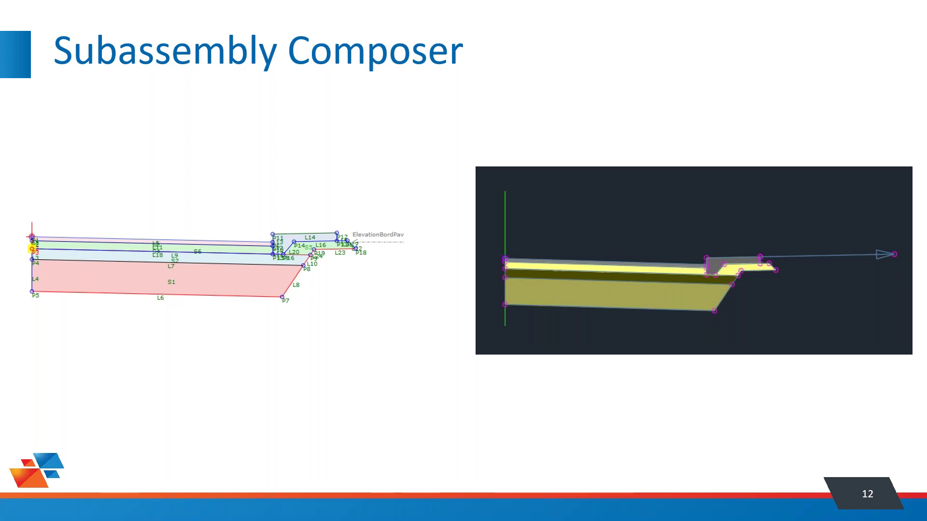
Show the slide on proposed and existing surfaces, and switch to Subassembly Composer.
key("Right")
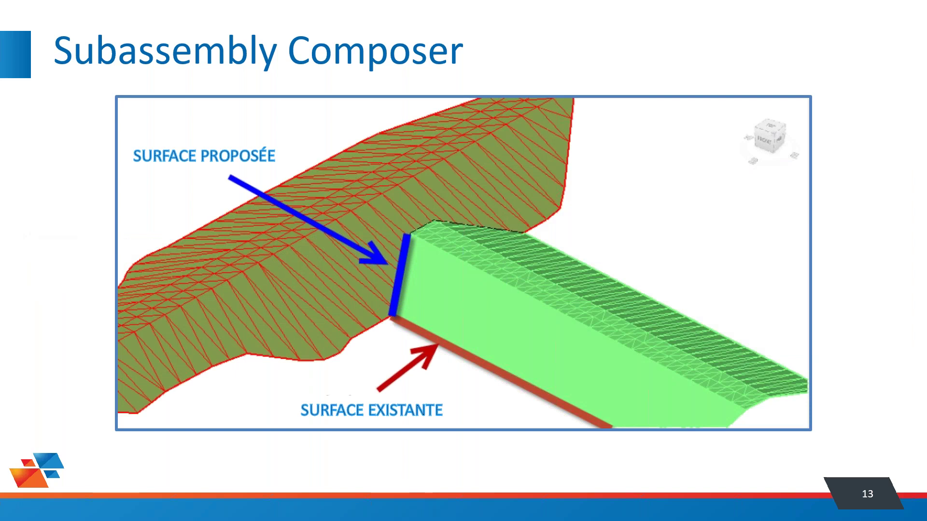
key("alt+Tab")
key("alt+Tab")
key("alt+Tab")
key("alt+Tab")
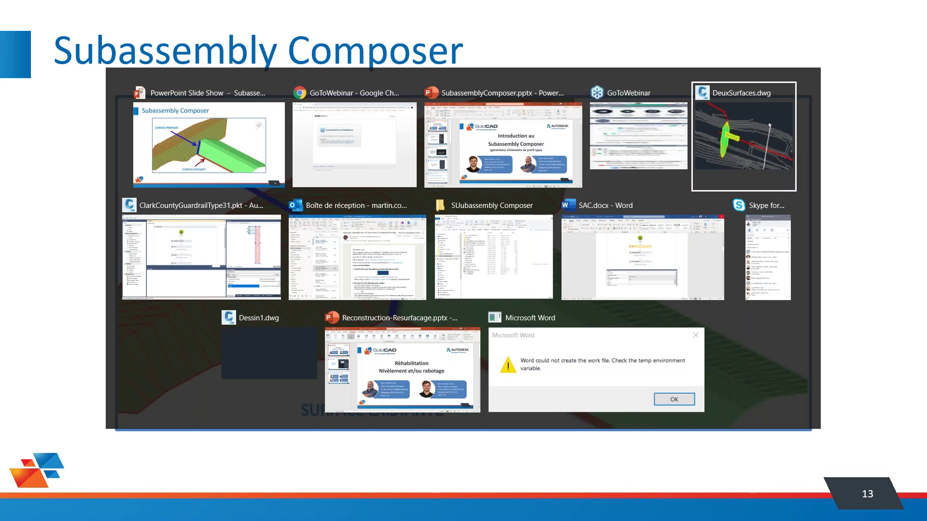
key("alt+Tab")
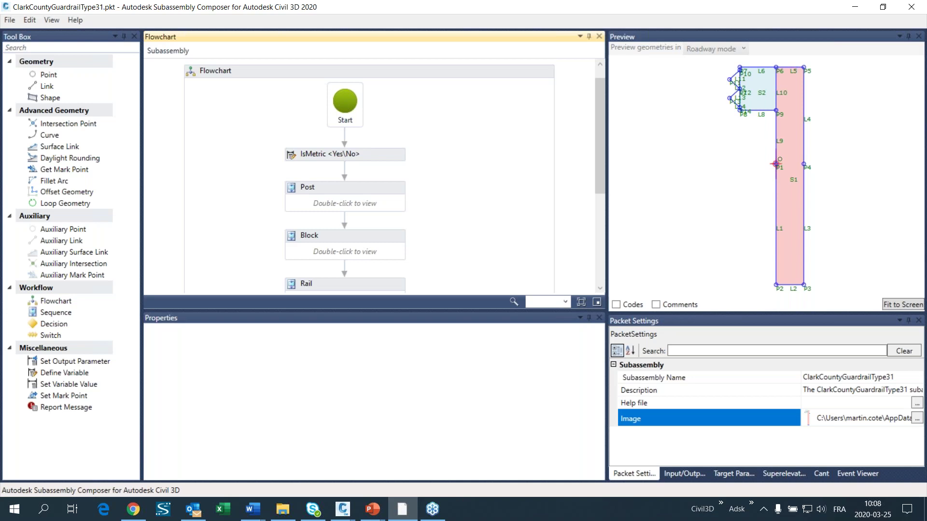
Open the sample file PipeTrenchMultipleLayers.pkt from the Metric subassemblies folder.
left_click(10, 20)
left_click(41, 47)
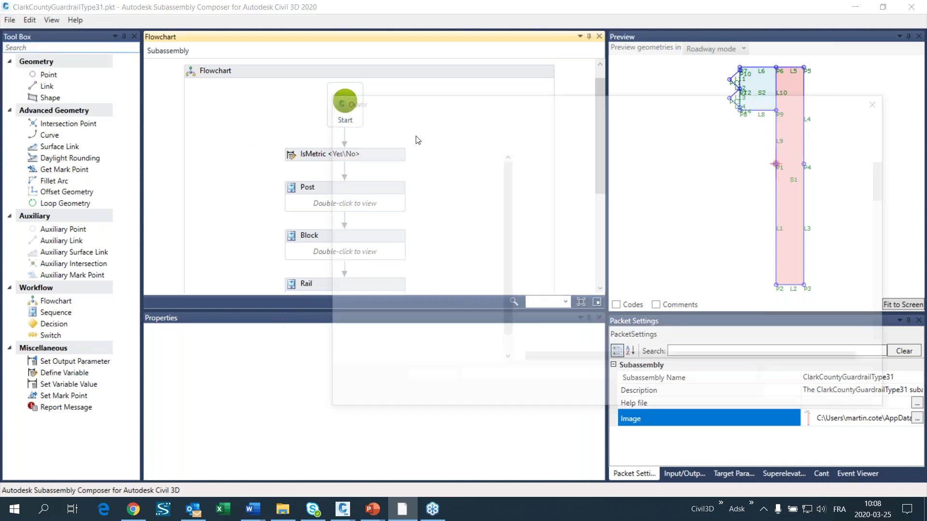
left_click_drag(890, 183, 893, 280)
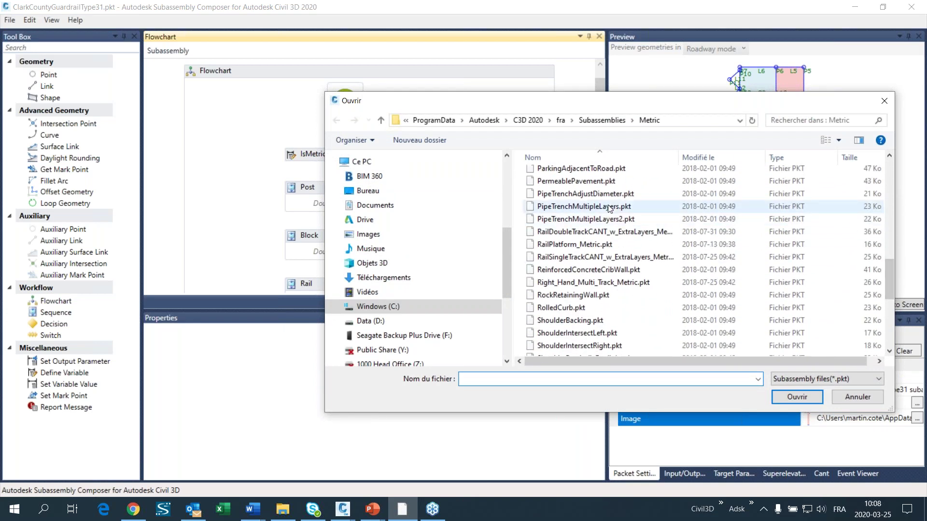
left_click(571, 207)
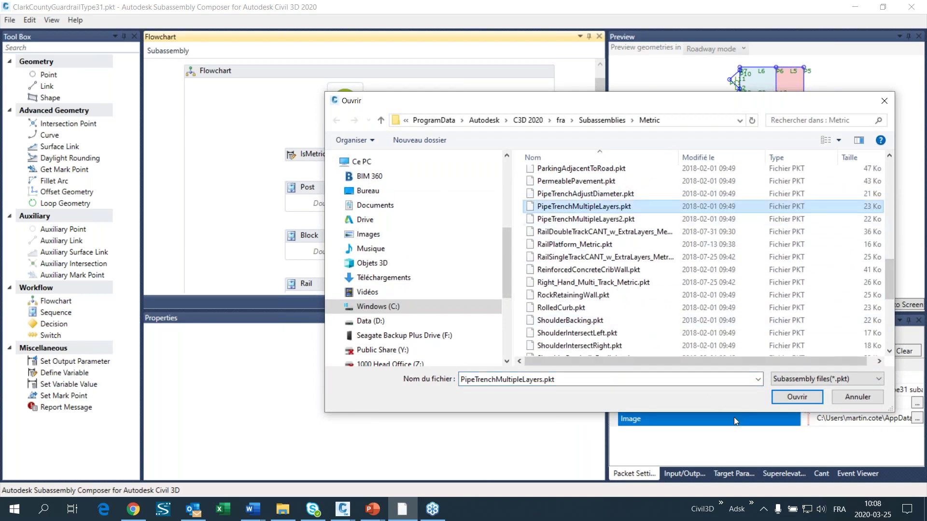
left_click(784, 396)
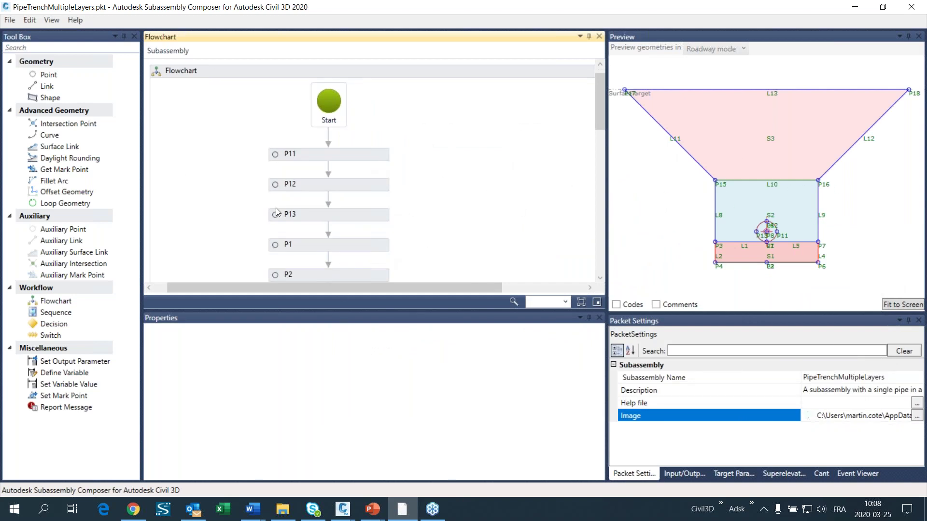
left_click(18, 22)
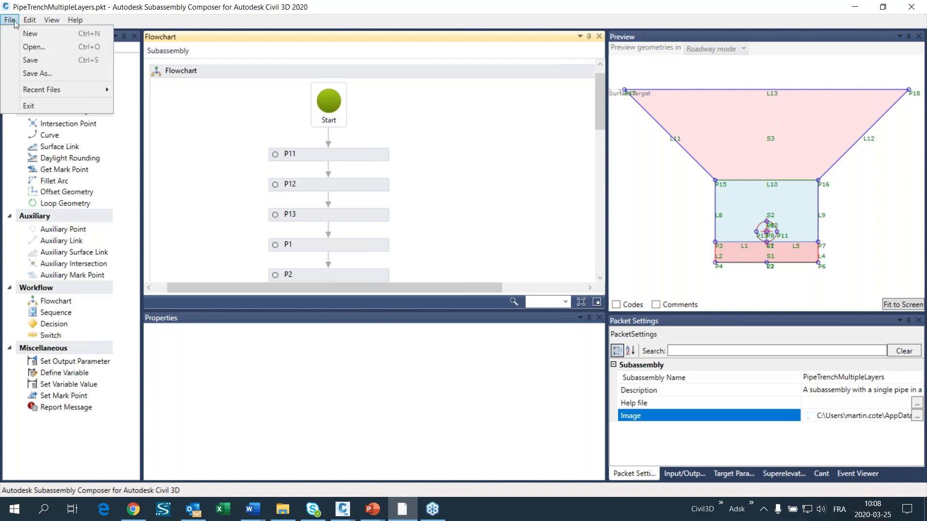
left_click(24, 46)
left_click_drag(888, 179, 888, 333)
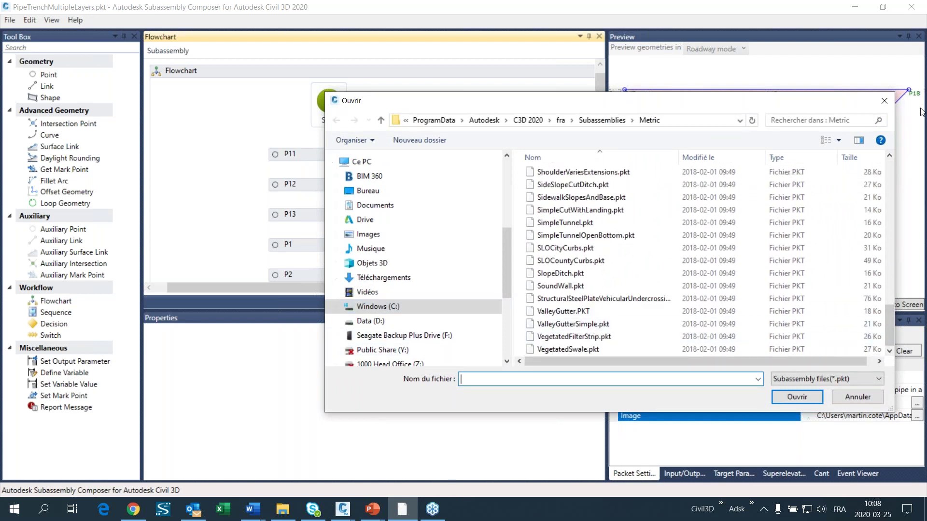
left_click(884, 101)
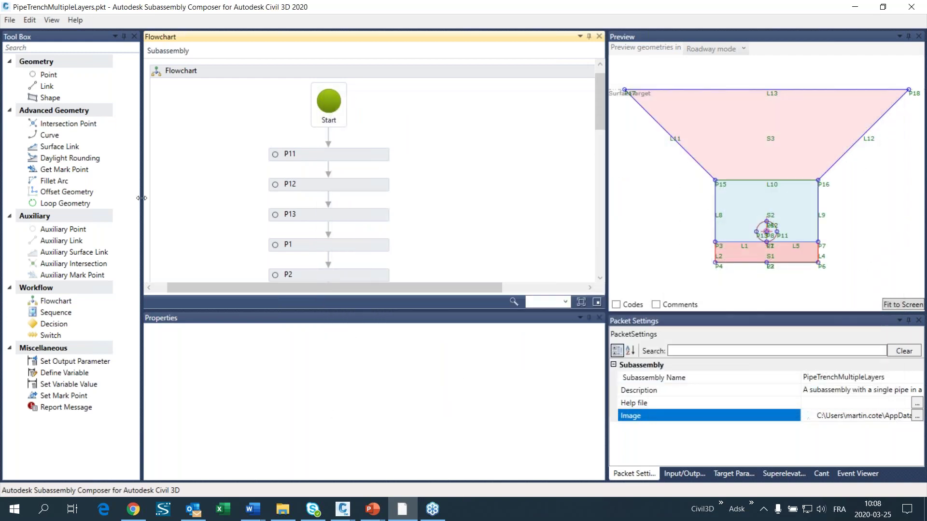
Open VoieUrbaine.pkt from the SUubassembly Composer folder.
left_click(9, 23)
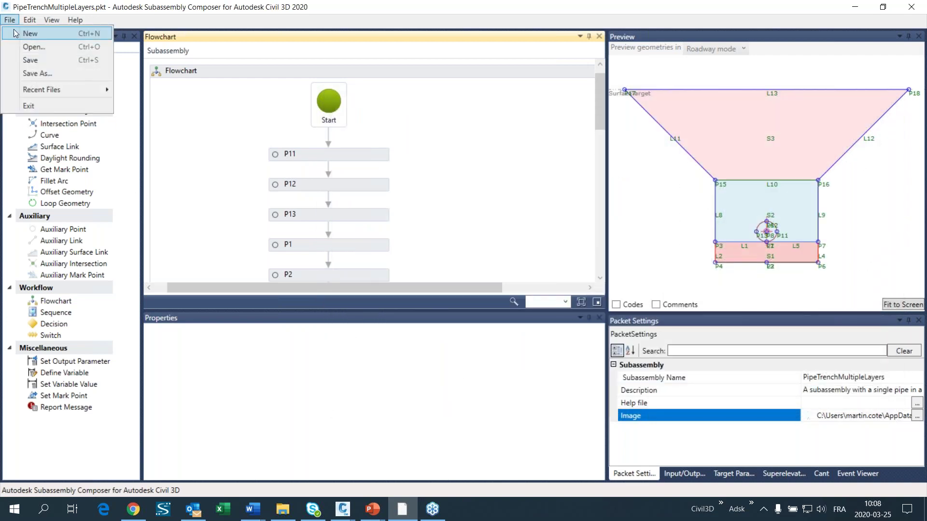
left_click(29, 49)
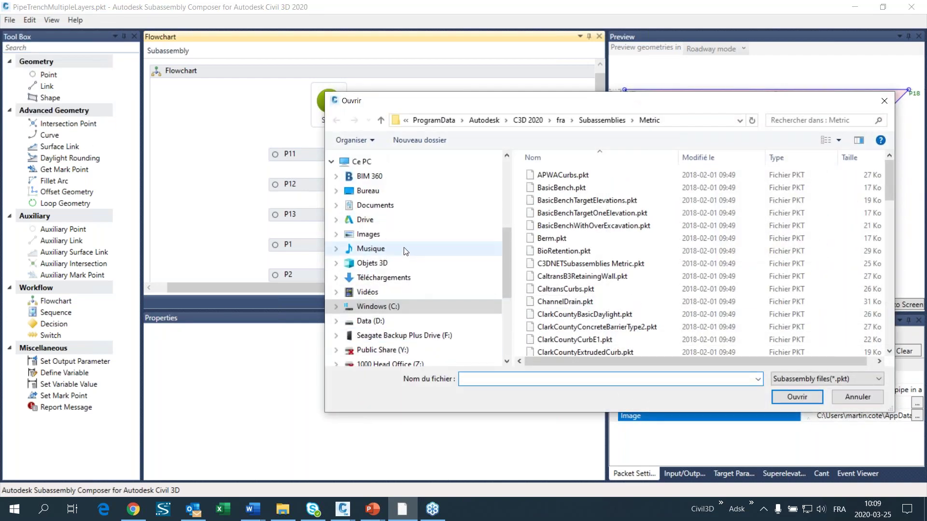
scroll(404, 248, "up", 5)
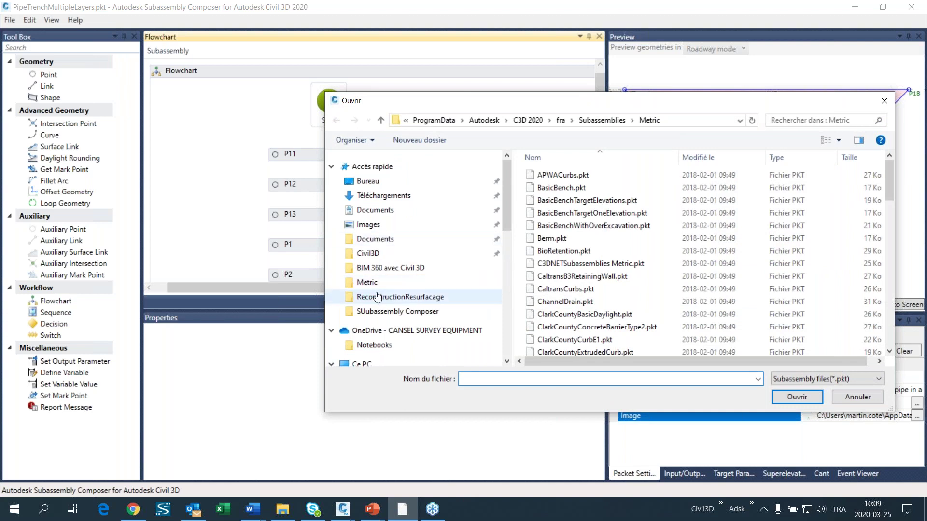
left_click(398, 312)
left_click(562, 277)
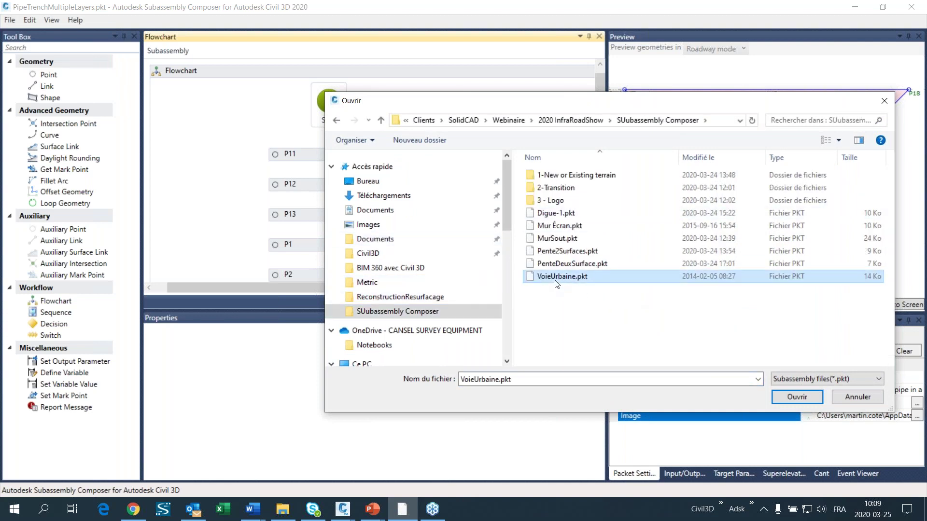
left_click(798, 397)
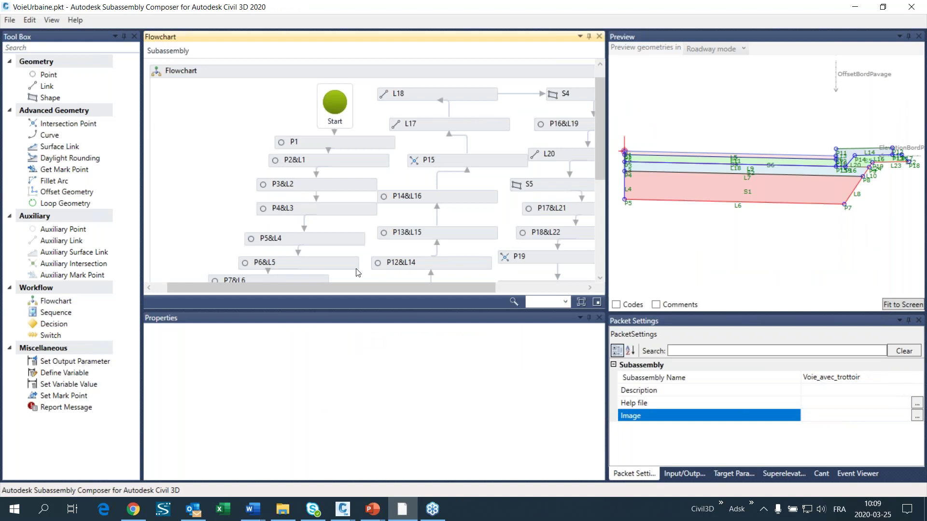
Examine the properties of flowchart elements P3&L2, P15 and L17, and the road section in the preview.
left_click(47, 86)
left_click(321, 192)
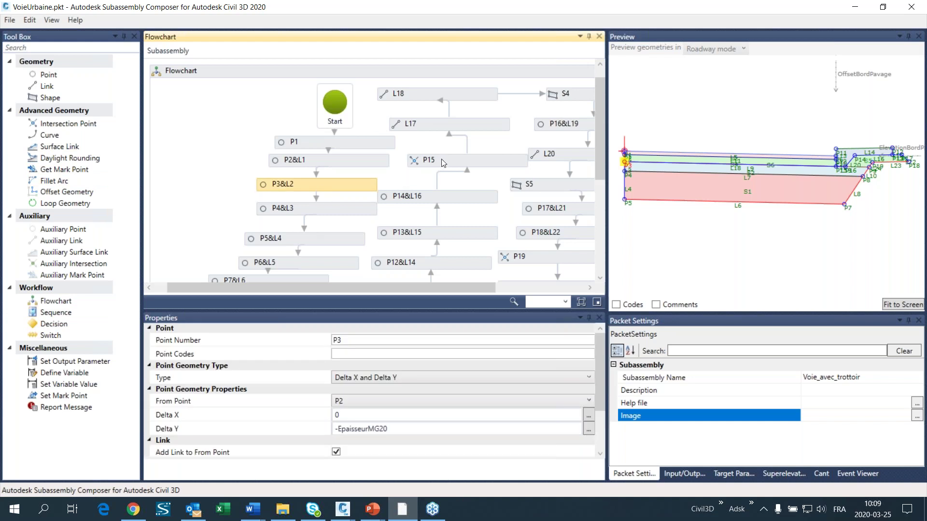
left_click(443, 163)
left_click(435, 126)
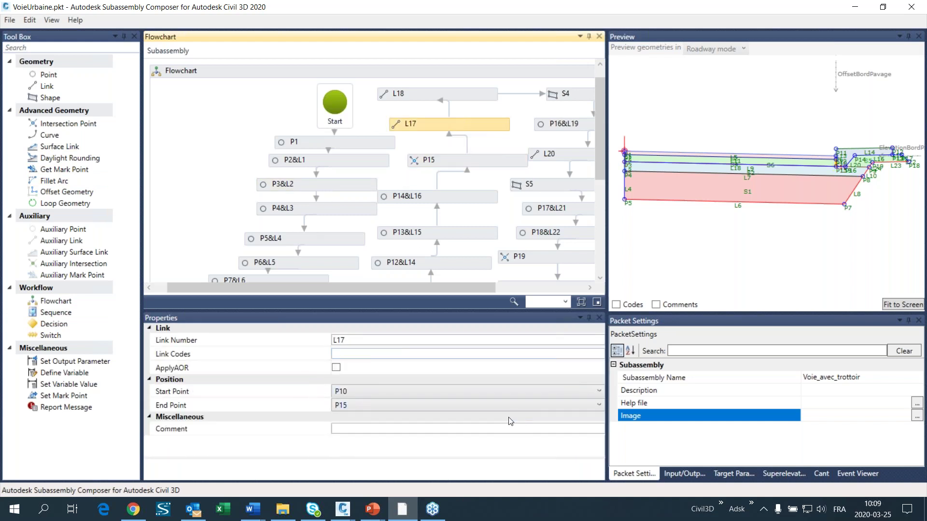
scroll(792, 243, "down", 3)
scroll(792, 243, "down", 1)
scroll(856, 236, "up", 3)
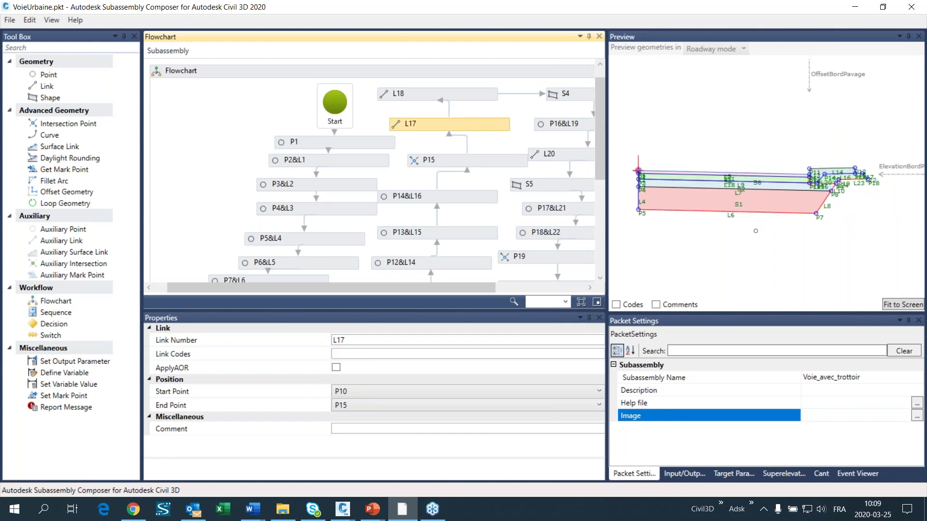
Review the input/output parameters and target parameters of the urban road subassembly.
left_click(680, 475)
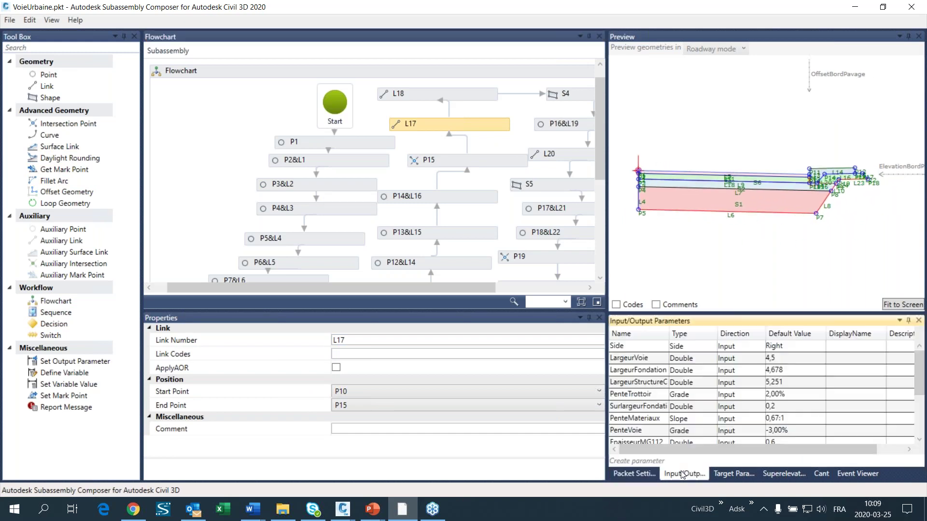
left_click(733, 475)
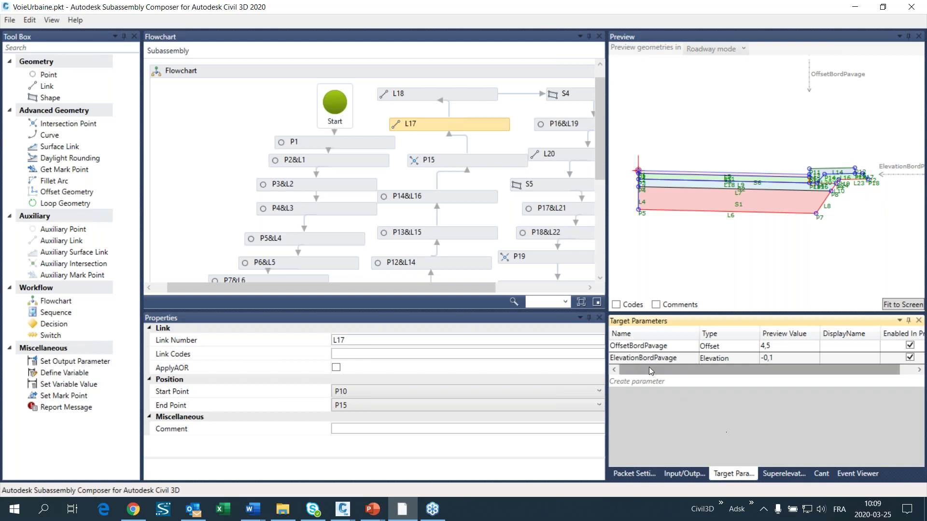
left_click(682, 475)
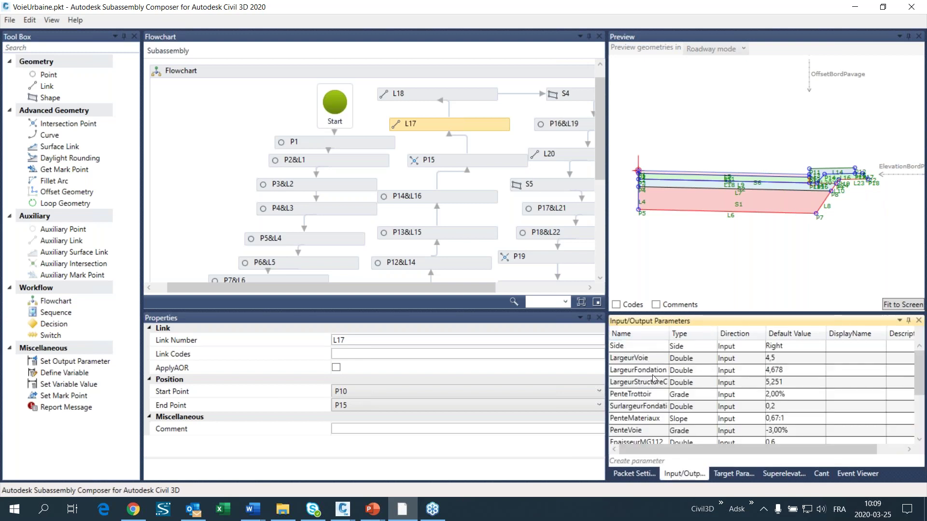
scroll(653, 381, "down", 3)
scroll(652, 387, "up", 3)
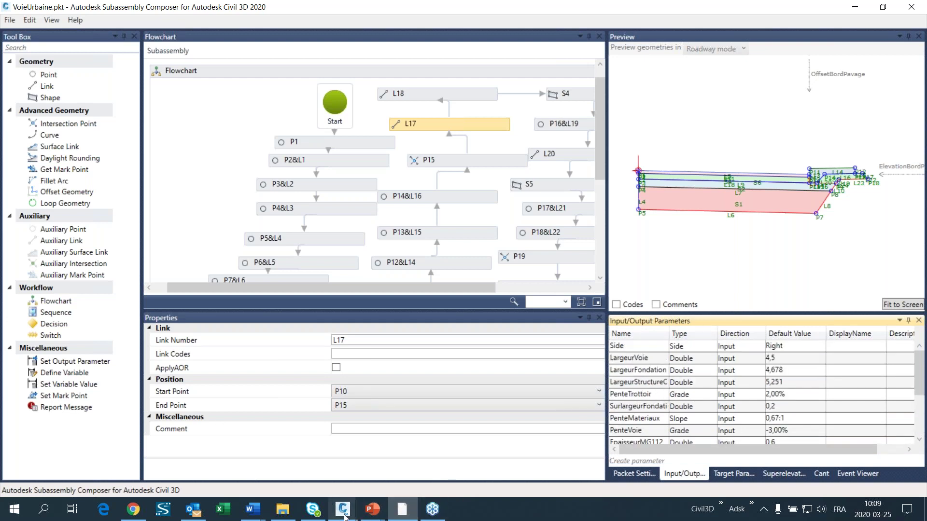
Switch to Civil 3D to view the parameters of a lane subassembly from the Voies palette, and return to Subassembly Composer.
key("alt+Tab")
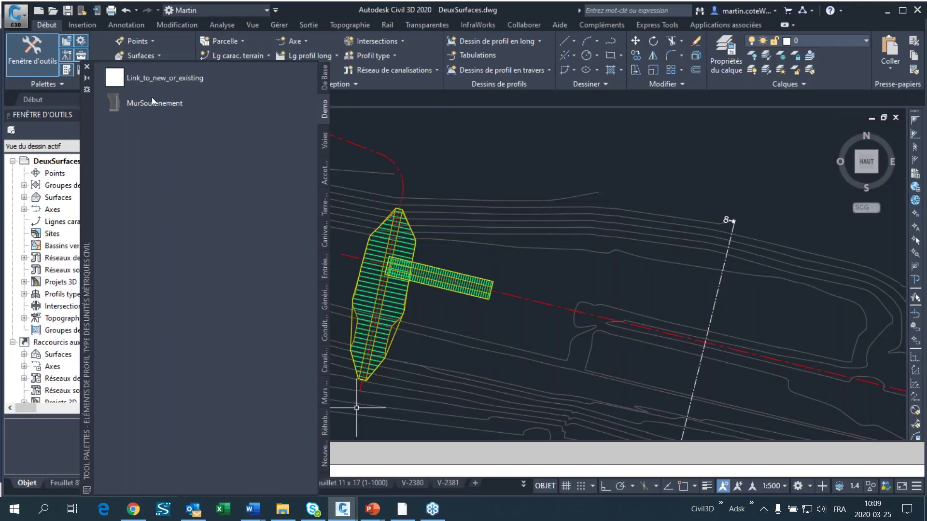
left_click(327, 142)
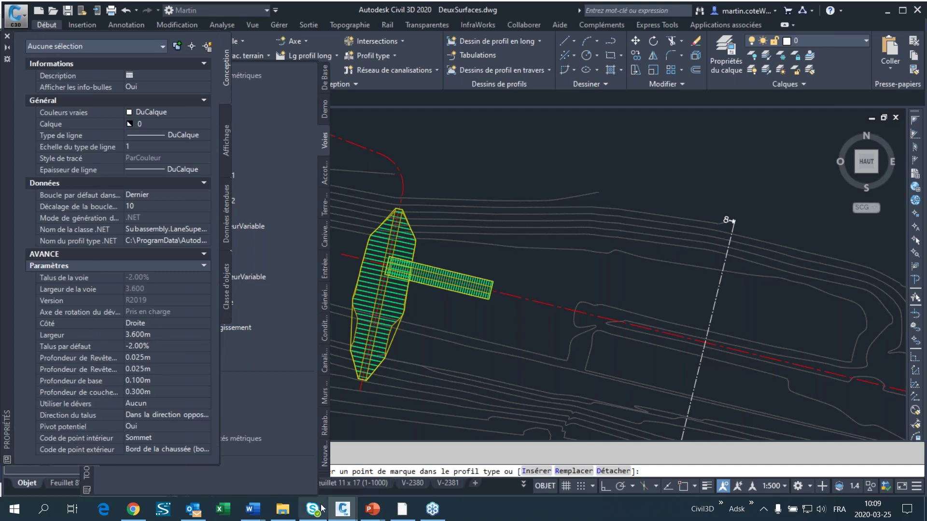
left_click(406, 513)
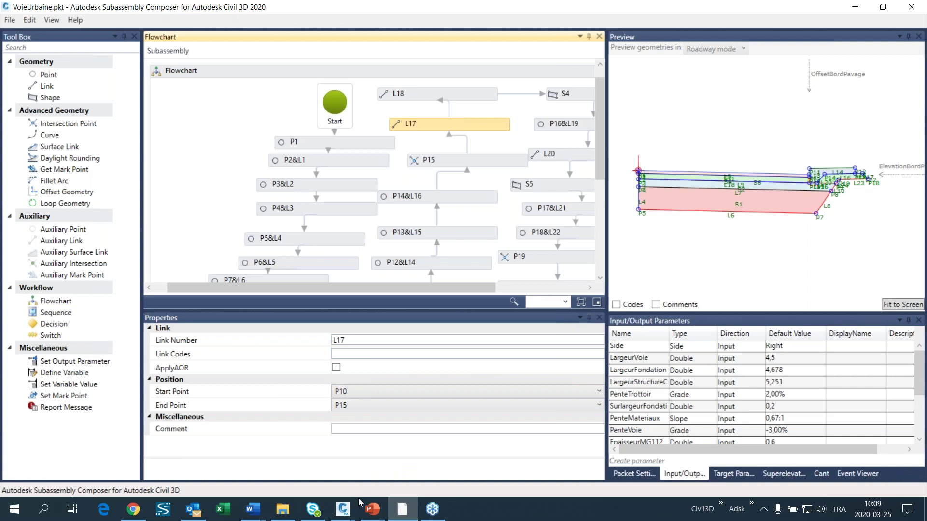
left_click(251, 507)
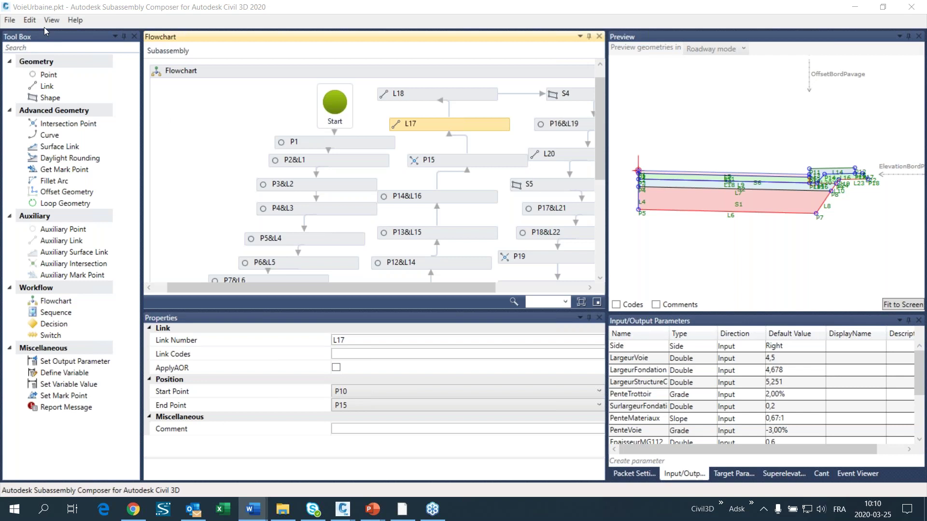
left_click(10, 20)
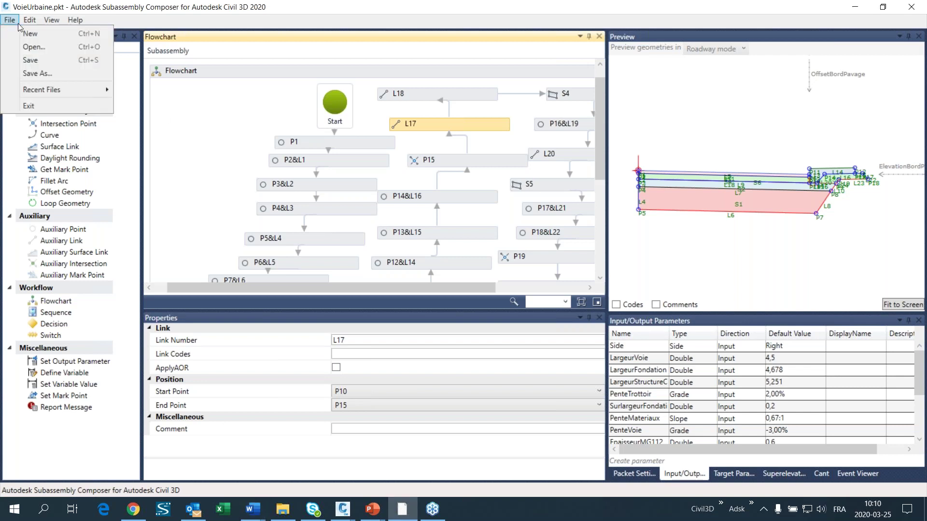
left_click(9, 20)
left_click(9, 20)
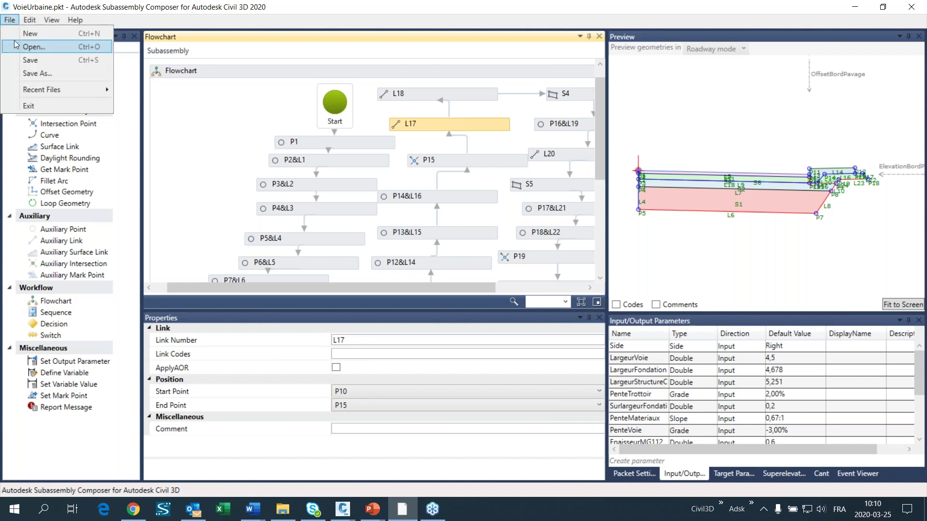
left_click(40, 48)
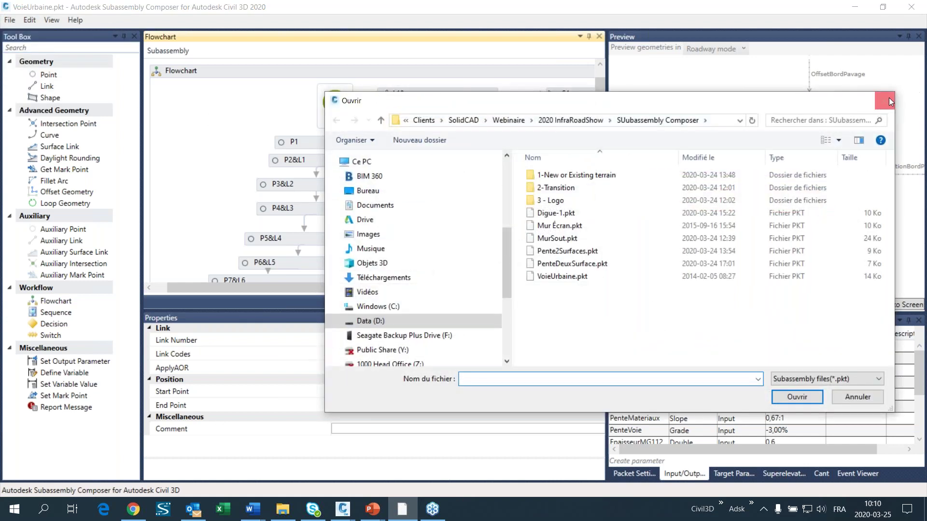
left_click(877, 102)
Create a new blank subassembly file.
left_click(10, 20)
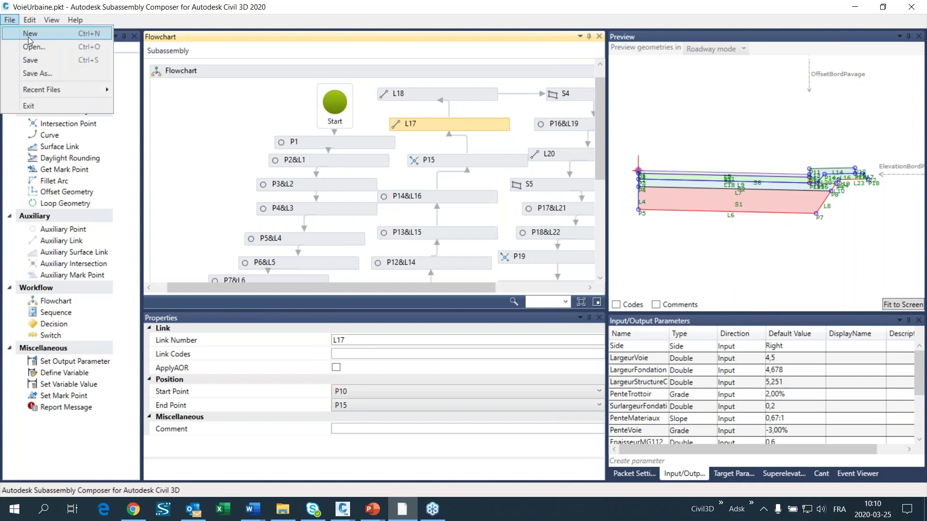
left_click(30, 35)
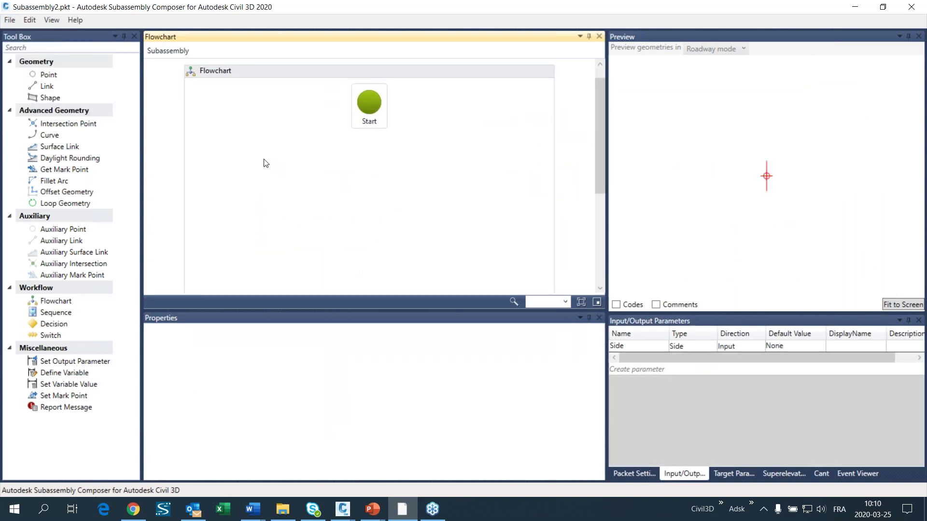
Show the slide on proposed and existing surfaces again, and switch to the DeuxSurfaces.dwg drawing in Civil 3D.
mouse_move(370, 516)
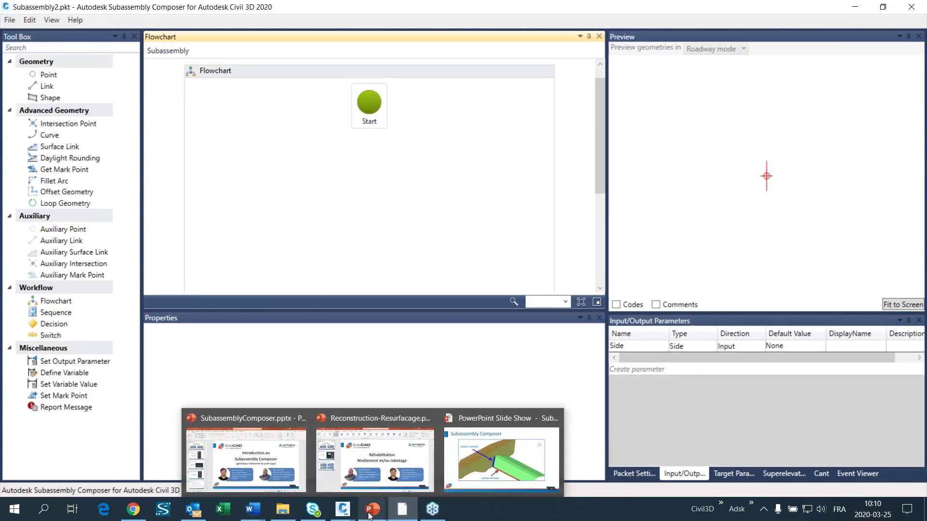
left_click(493, 460)
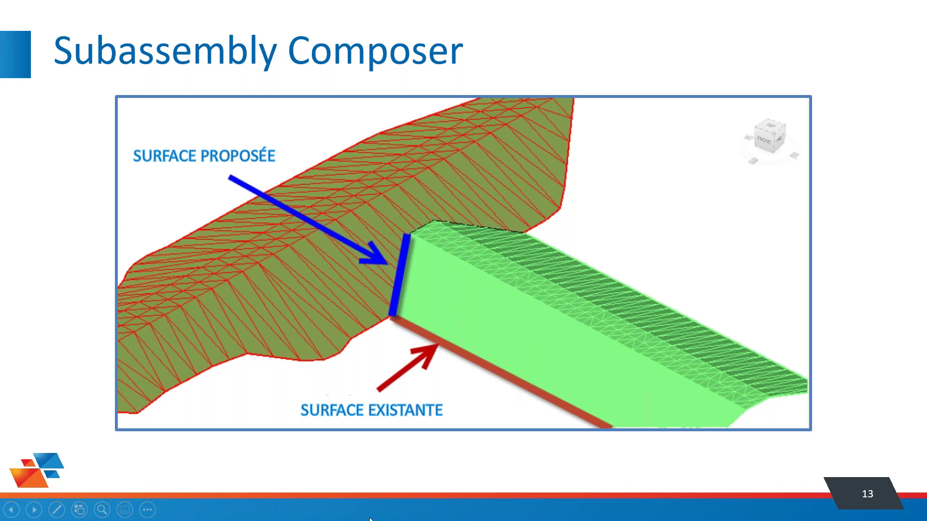
key("alt+Tab")
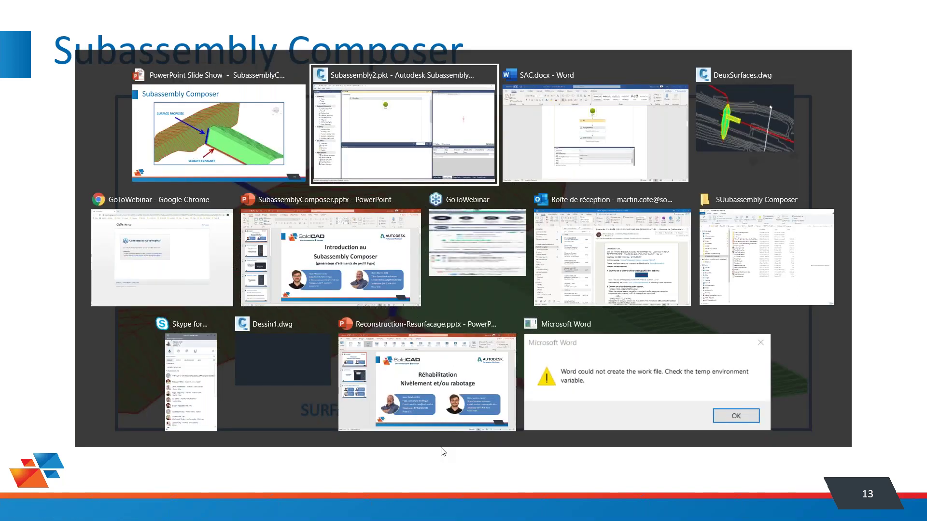
left_click(755, 111)
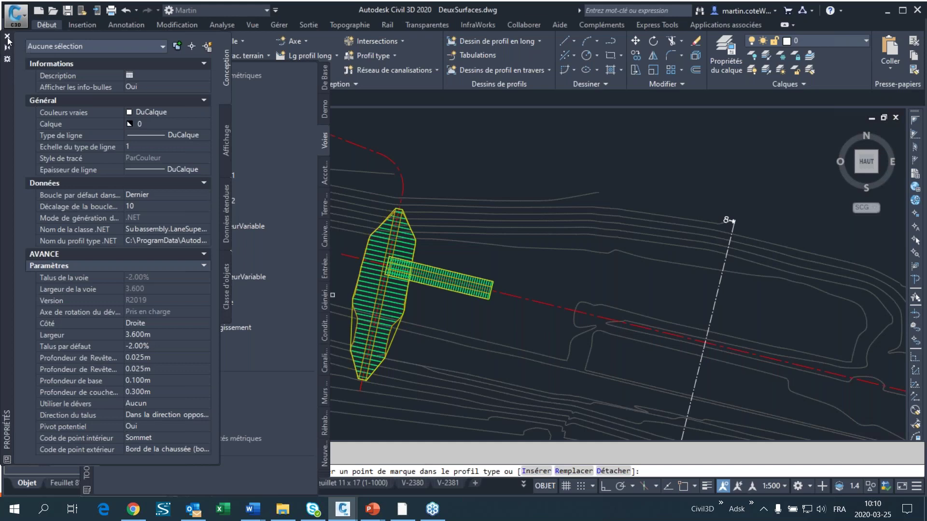
Close the palettes, cancel the pending subassembly placement, and open the two crossing corridors in the Object Viewer.
left_click(32, 50)
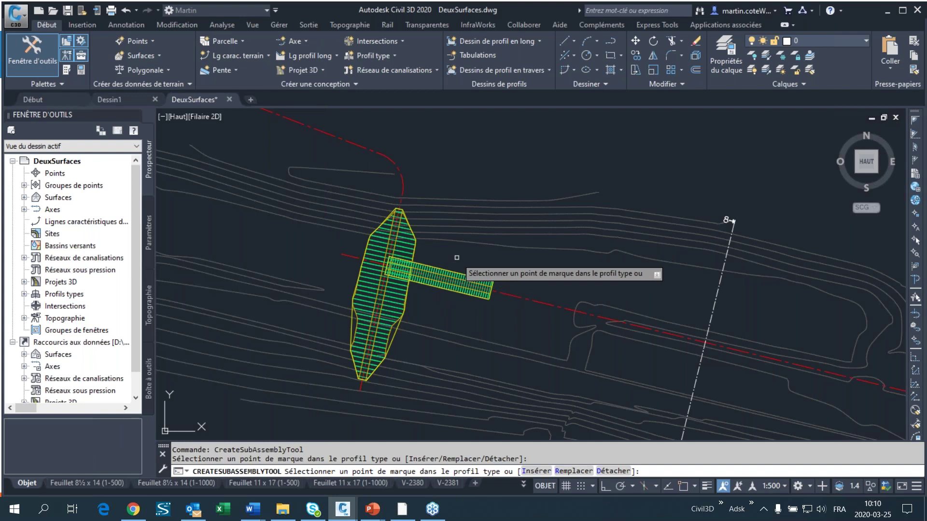
key("Escape")
left_click(420, 271)
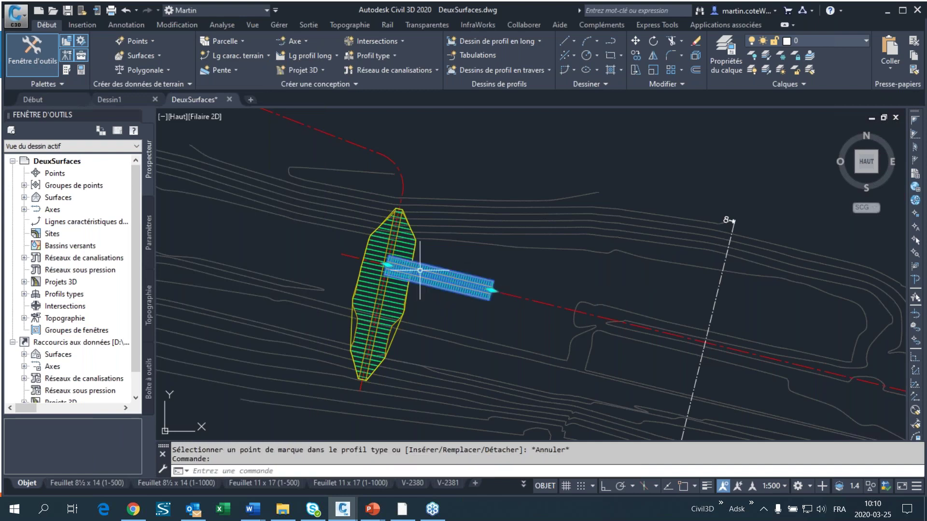
left_click(394, 246)
right_click(395, 245)
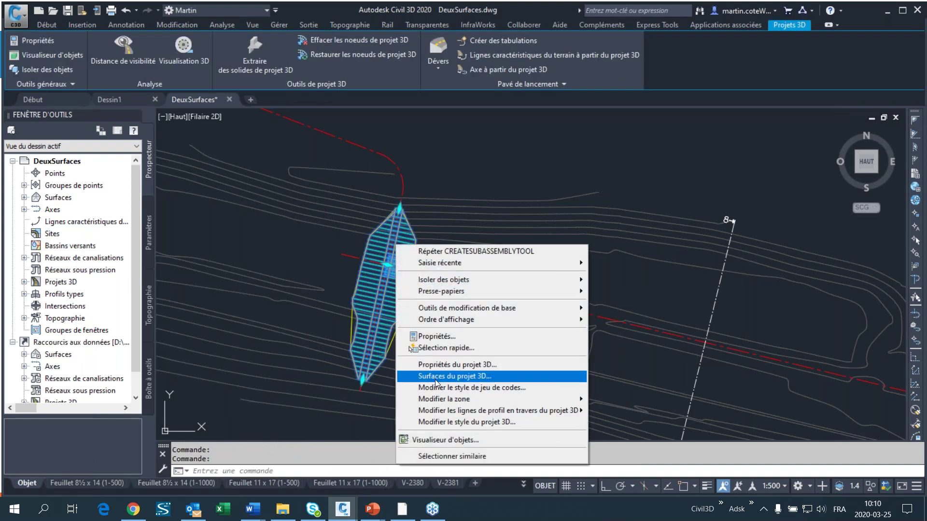
left_click(461, 439)
Examine the two corridors from several 3D angles in the Object Viewer and close the viewer.
left_click_drag(442, 364, 483, 291)
middle_click_drag(472, 167, 392, 428)
scroll(354, 427, "up", 2)
left_click_drag(355, 408, 350, 406)
scroll(316, 382, "up", 1)
middle_click_drag(333, 319, 697, 37)
middle_click_drag(397, 338, 478, 272)
scroll(457, 351, "down", 5)
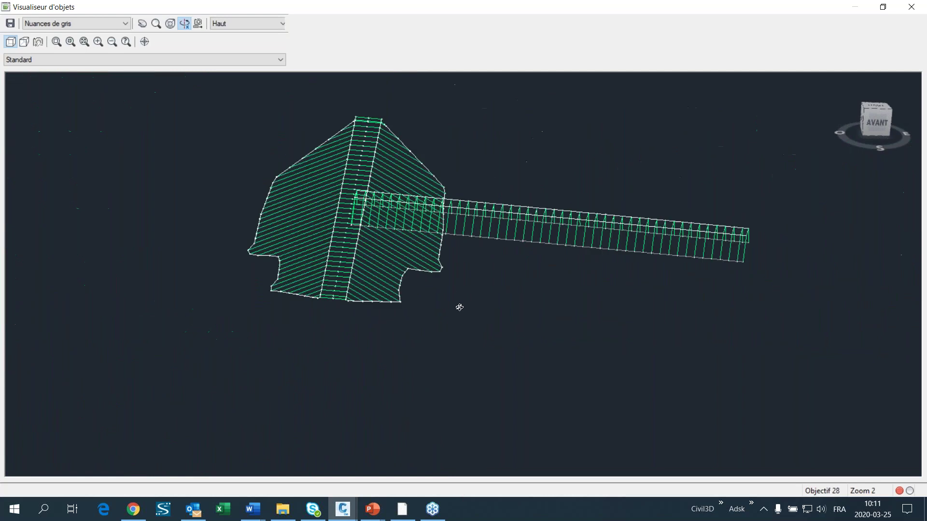
left_click_drag(454, 288, 472, 259)
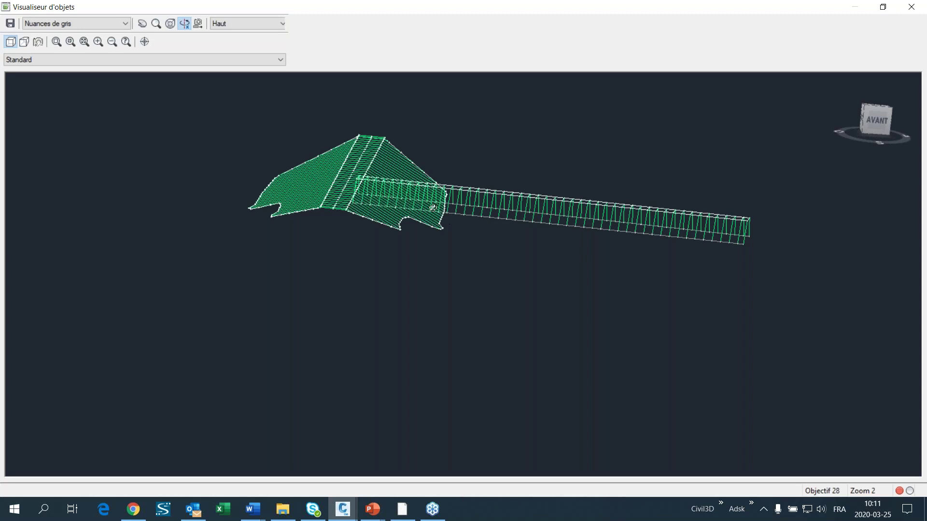
left_click_drag(401, 207, 452, 201)
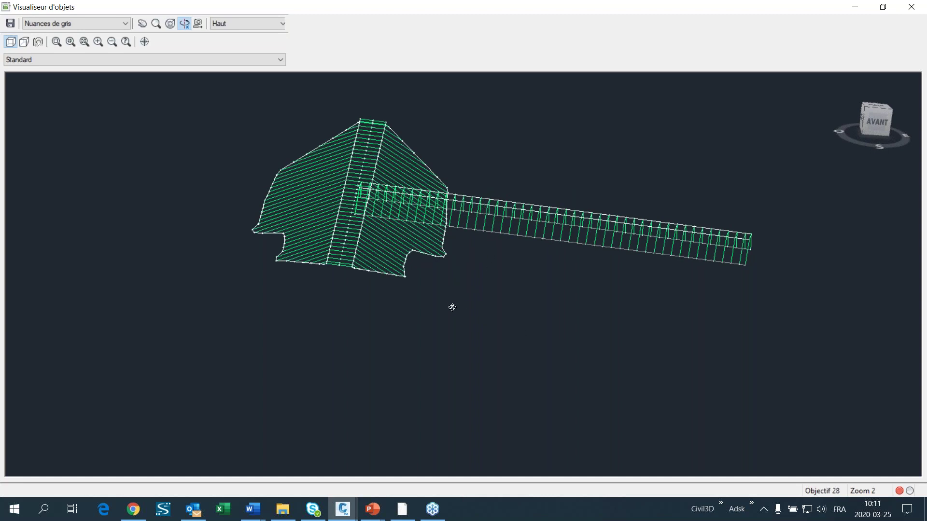
left_click_drag(451, 306, 497, 282)
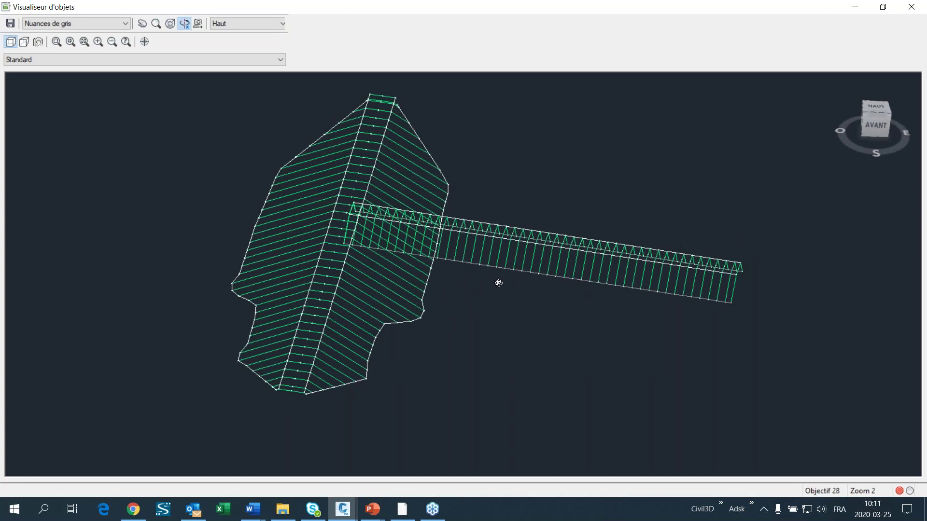
left_click(911, 7)
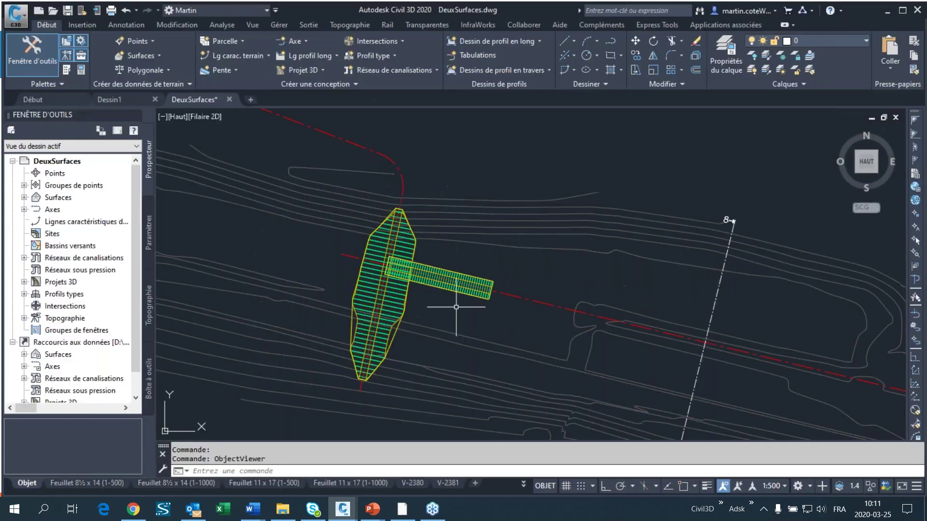
Switch to Subassembly Composer and name the subassembly PenteSurfaceDouble in its packet settings.
key("alt+Tab")
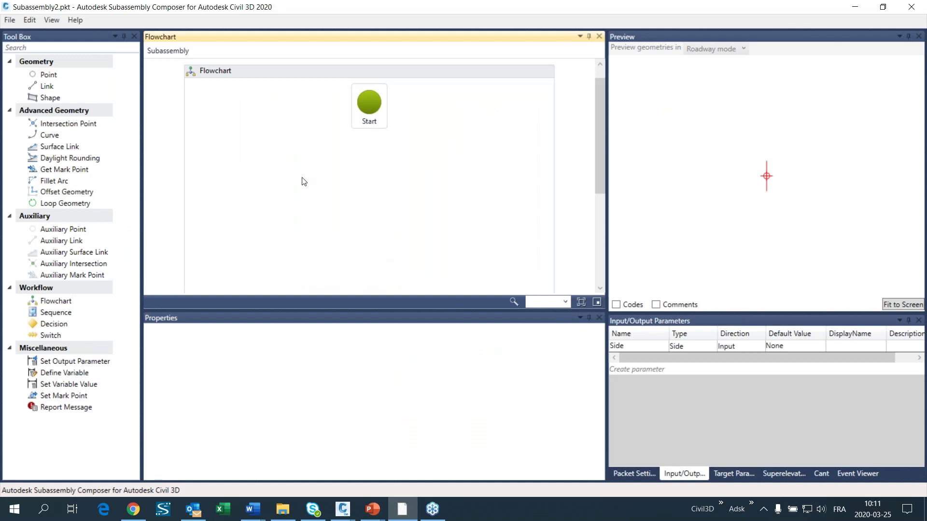
key("alt+Tab")
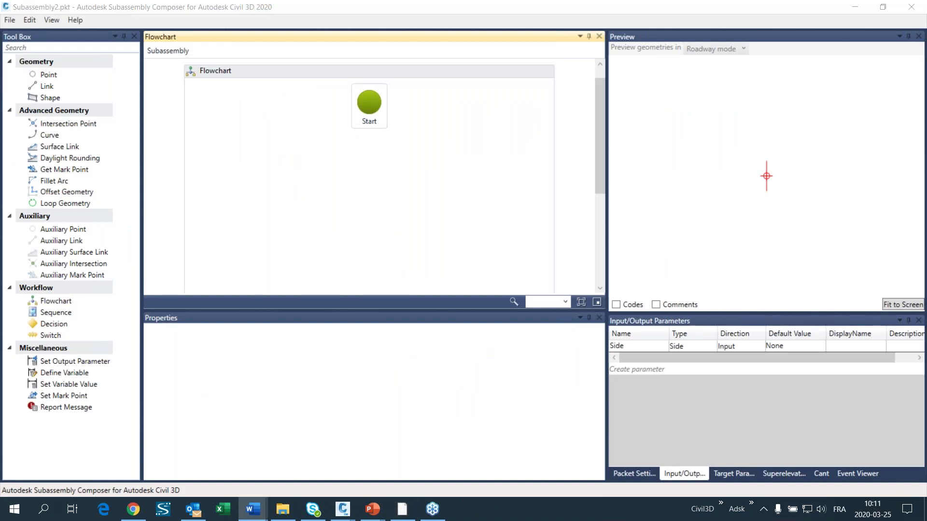
left_click(634, 473)
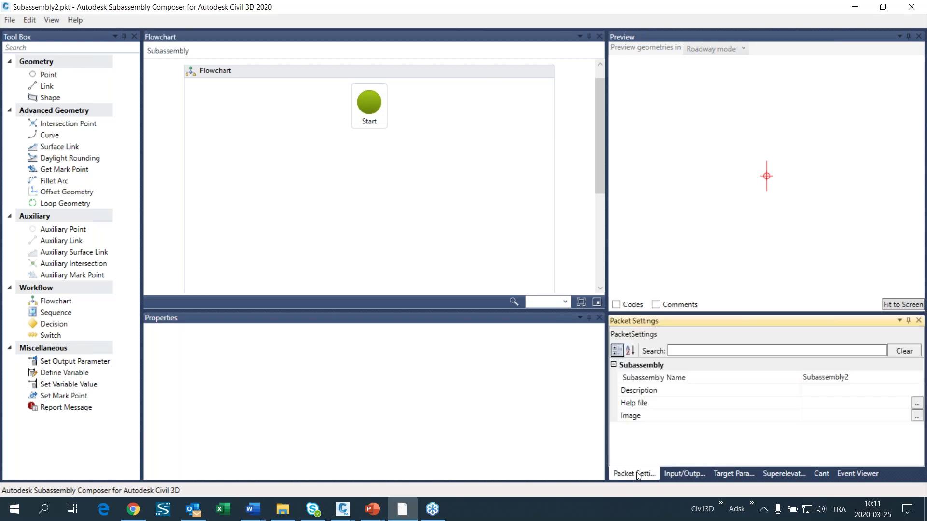
left_click(859, 377)
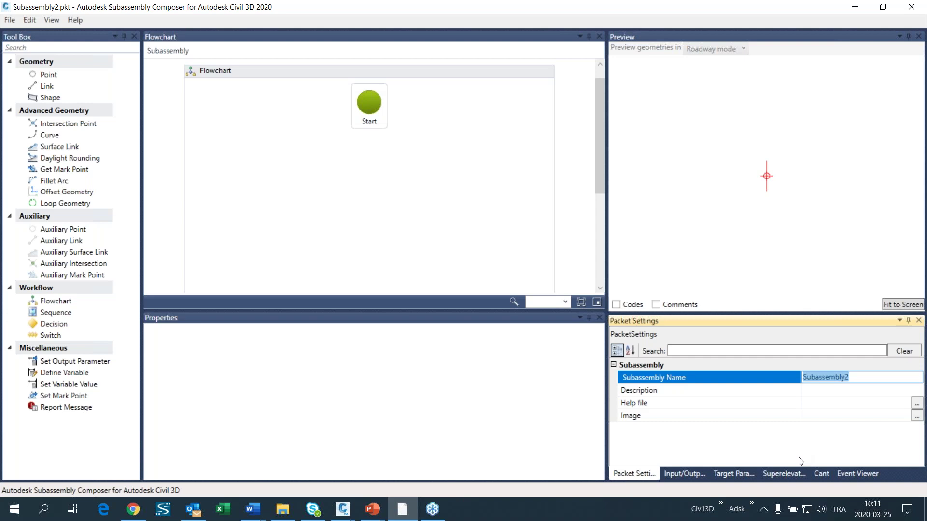
type("PenteSurfaceDouble")
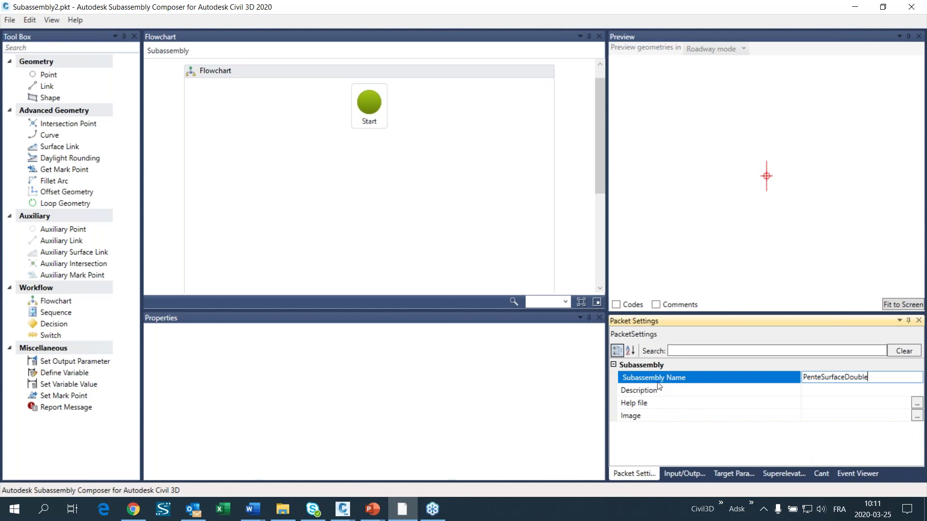
Show the subassembly names in the Voies tool palette of the DeuxSurfaces drawing in Civil 3D, and return to Subassembly Composer.
mouse_move(659, 384)
left_click(343, 509)
left_click(368, 473)
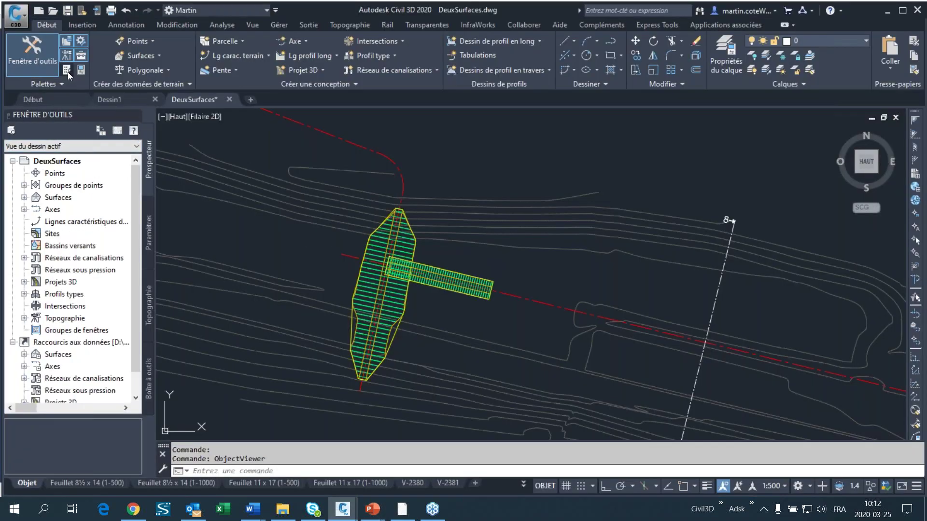
left_click(67, 71)
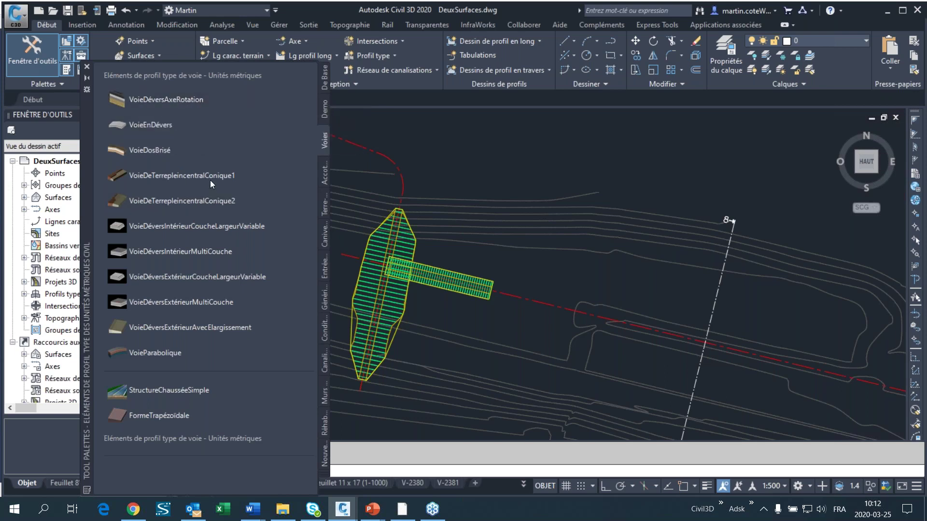
left_click(402, 507)
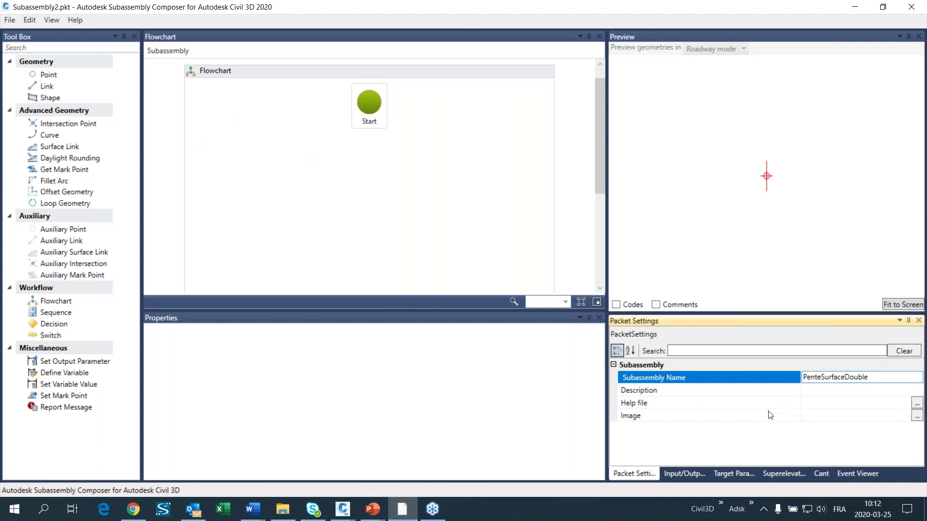
Review the description and help file settings, check the file types accepted for a help file, and cancel the selection.
left_click(836, 392)
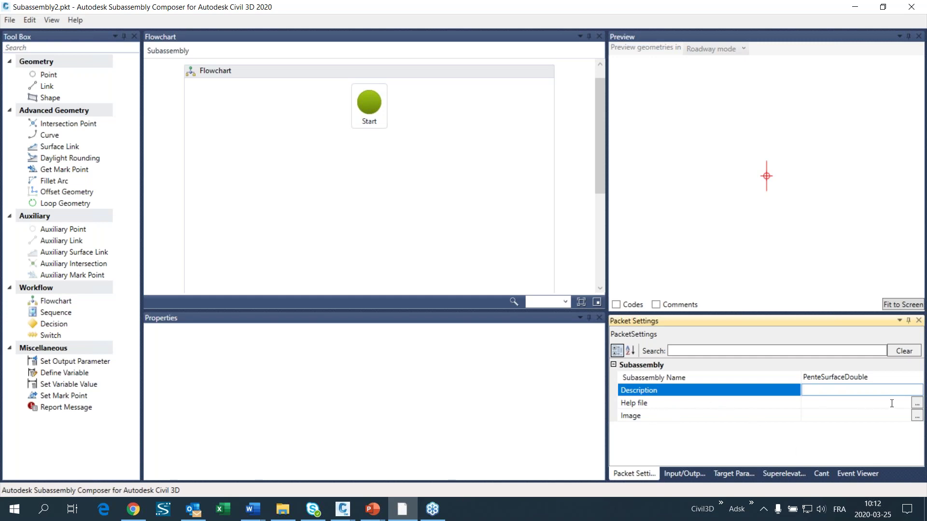
left_click(917, 405)
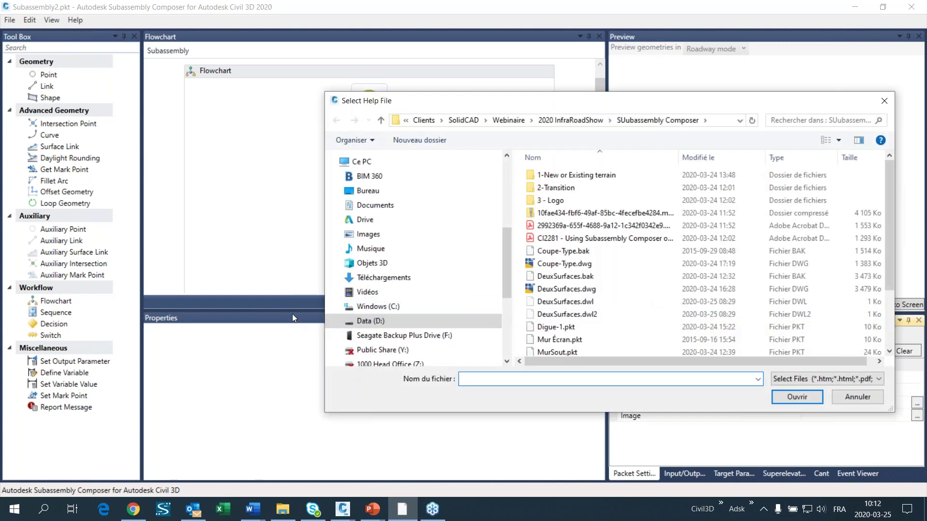
left_click(818, 381)
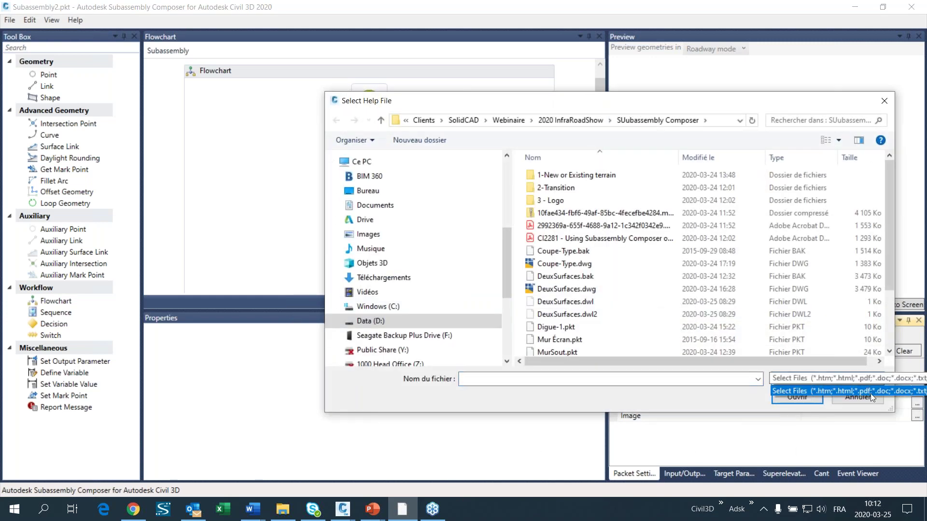
left_click(813, 381)
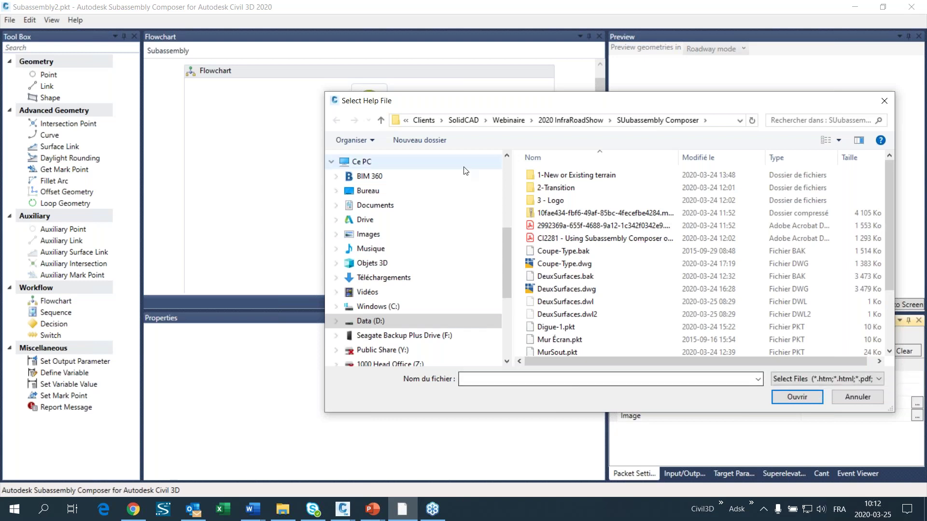
left_click(847, 395)
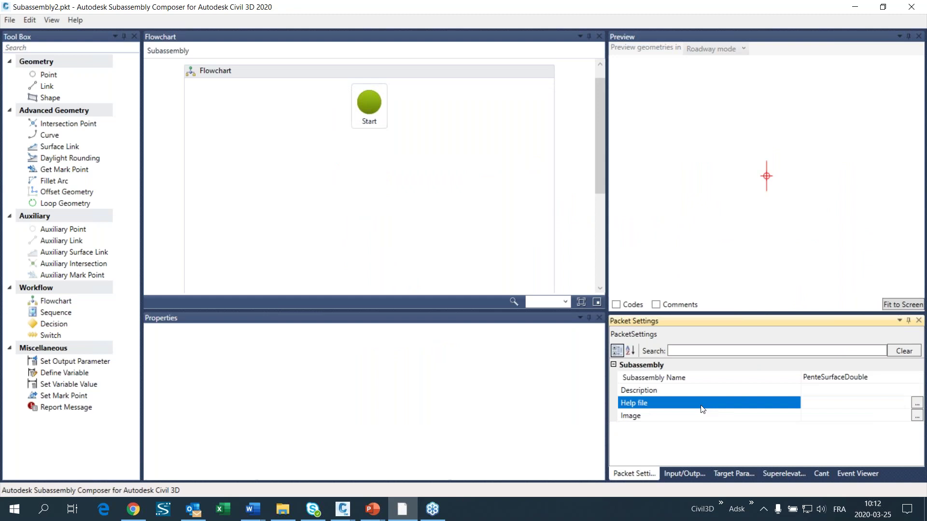
Point out the packet's Image setting, view the subassembly icons in the Civil 3D Voies palette, and return to Subassembly Composer.
left_click(695, 418)
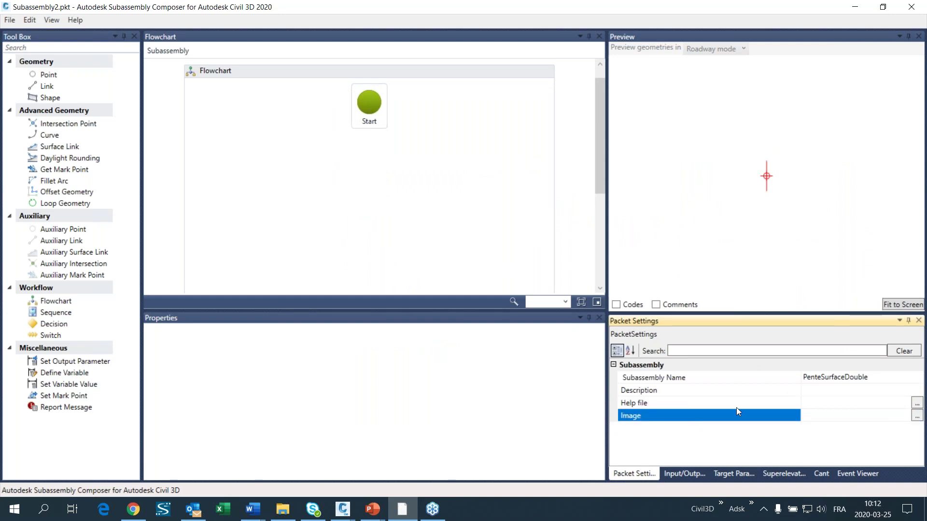
left_click(341, 508)
left_click(309, 473)
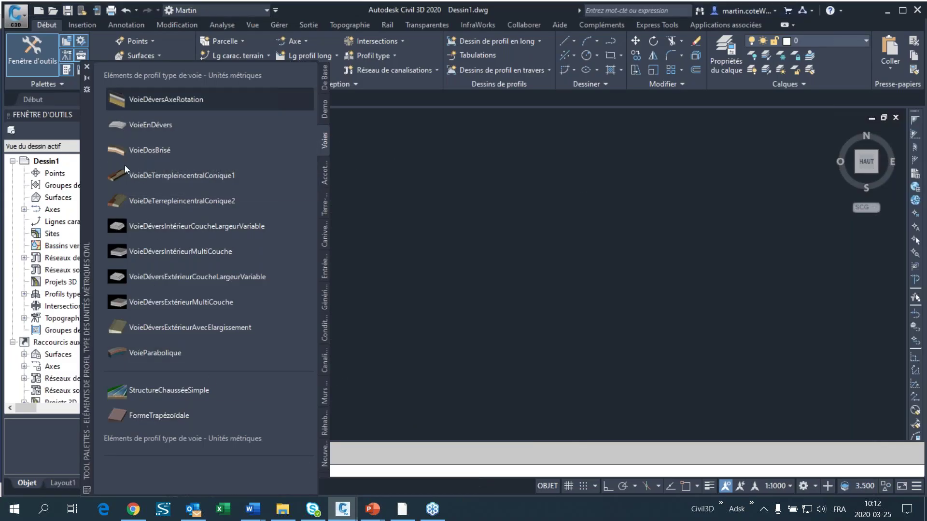
left_click(394, 503)
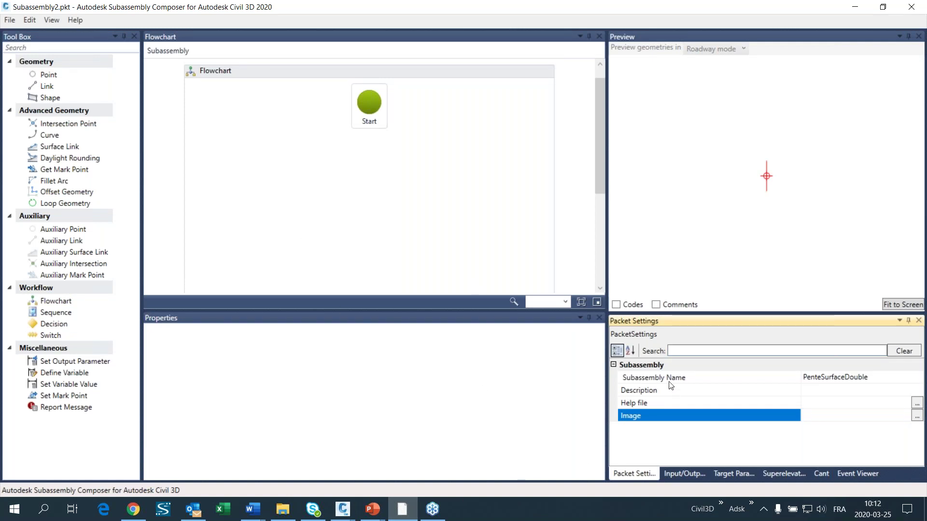
Add a new input parameter and set the default value of the Side parameter to Right.
left_click(679, 473)
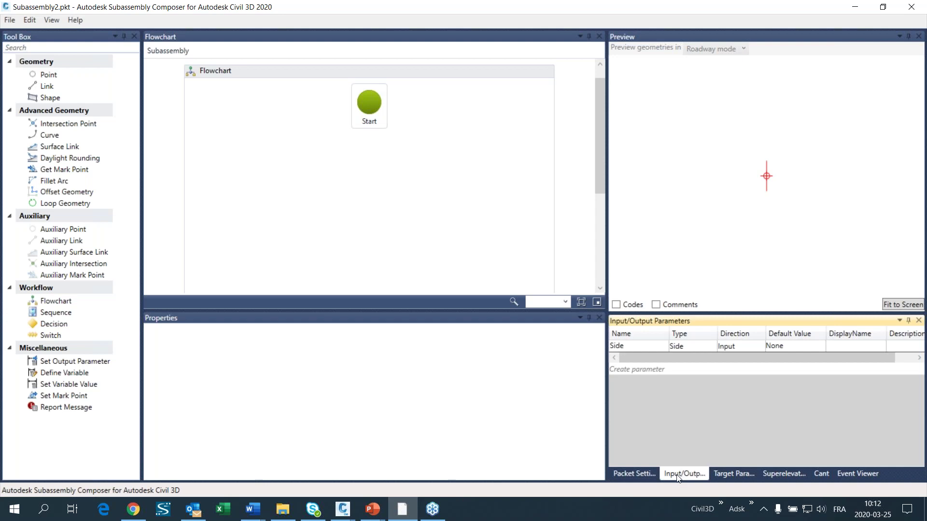
left_click(646, 368)
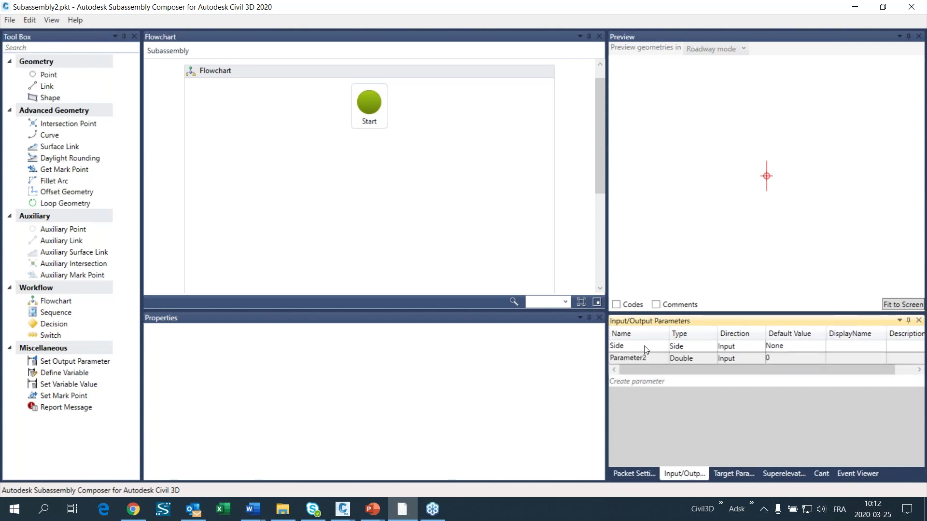
left_click(778, 347)
left_click(784, 347)
left_click(781, 380)
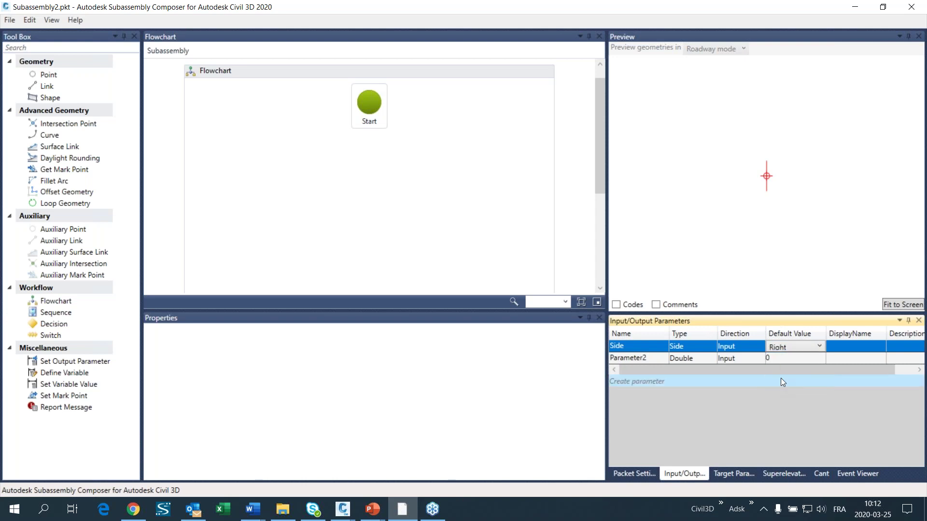
Rename the new input parameter penteTalus and set its type to Grade.
left_click(657, 360)
left_click(655, 359)
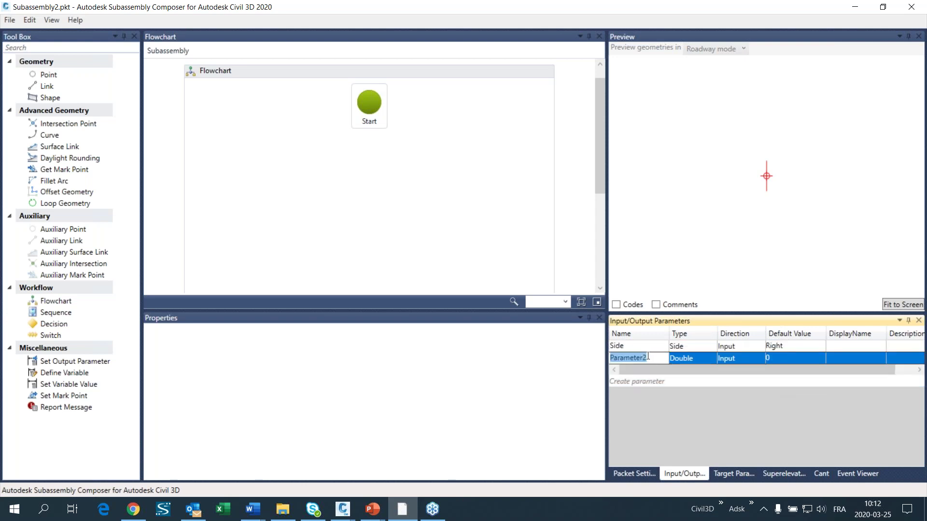
type("penteTalus")
left_click(694, 358)
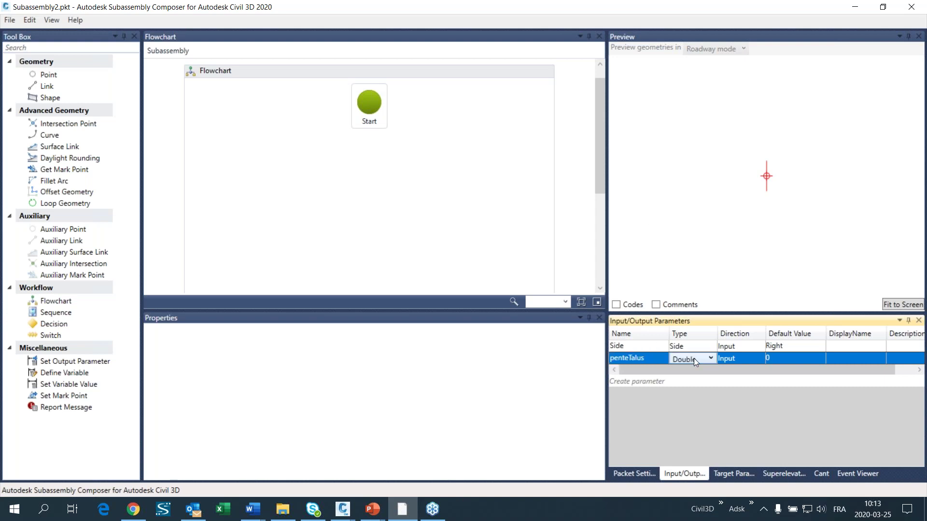
left_click(691, 359)
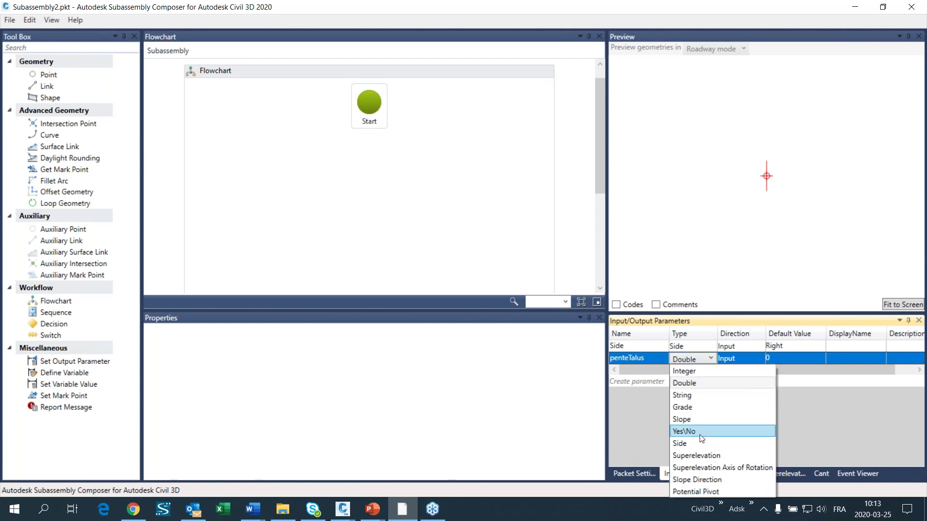
left_click(685, 409)
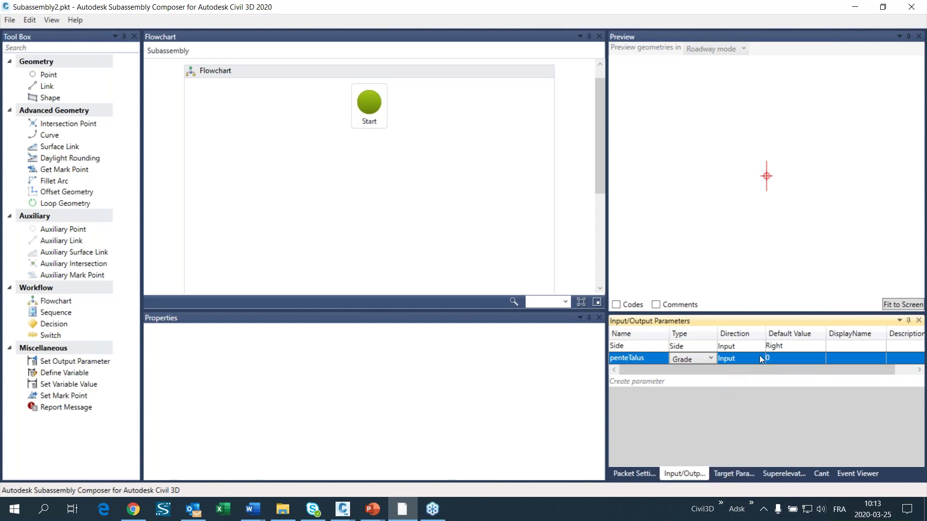
Give the penteTalus parameter a default value of 100% and the display name Pente.
left_click(780, 357)
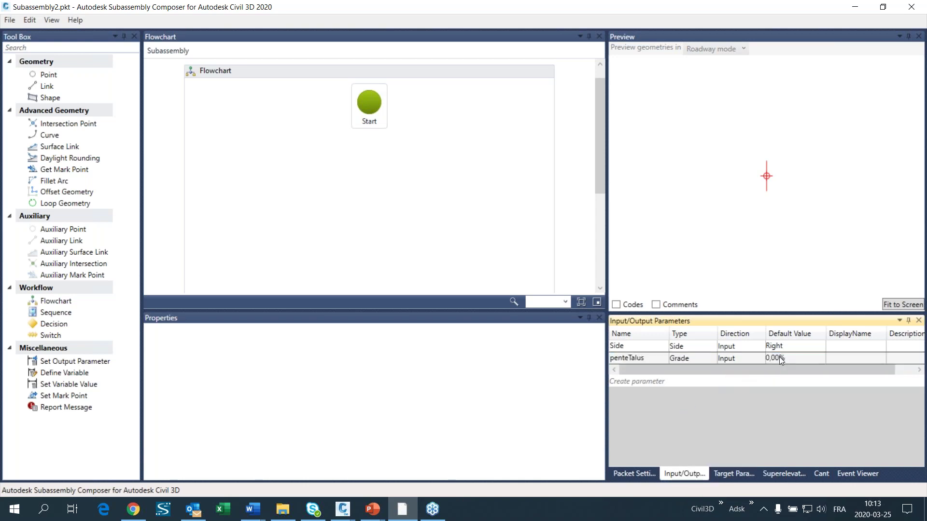
left_click(769, 359)
type("100")
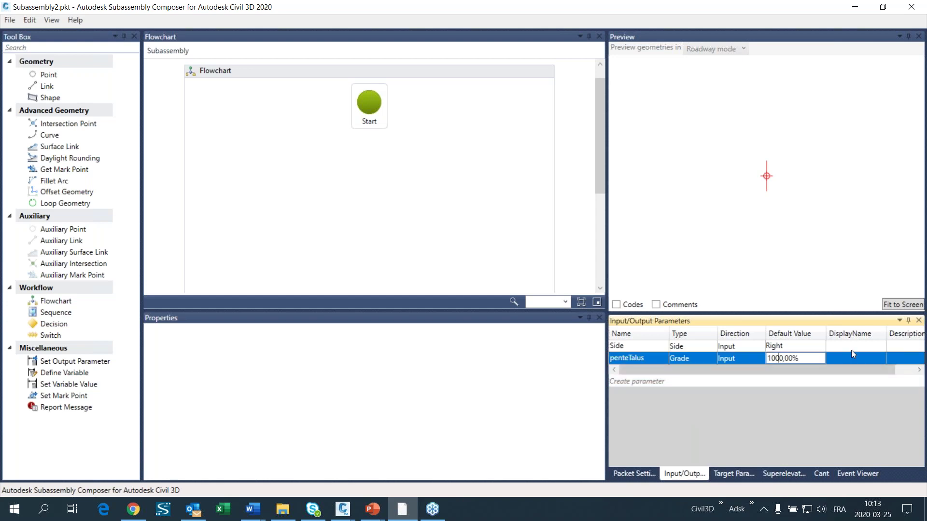
key("BackSpace")
key("Return")
left_click(840, 360)
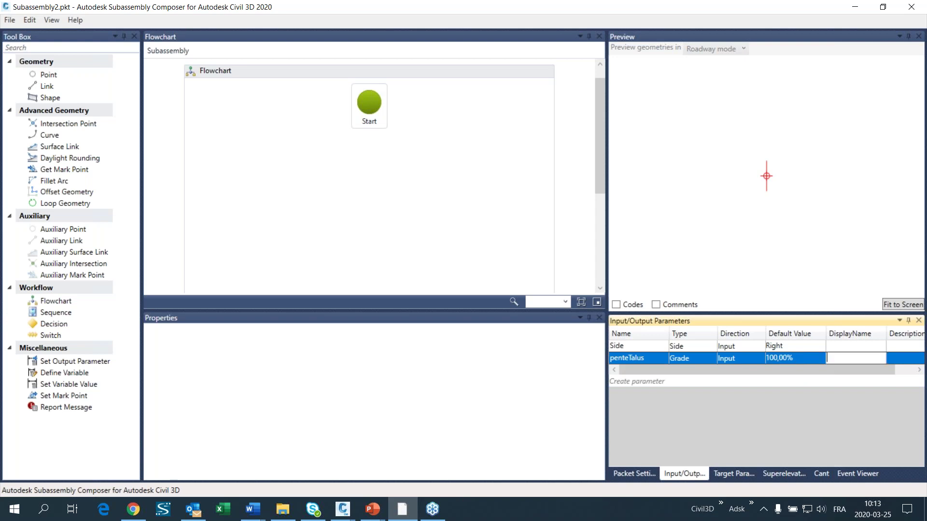
type("Pente")
left_click(902, 357)
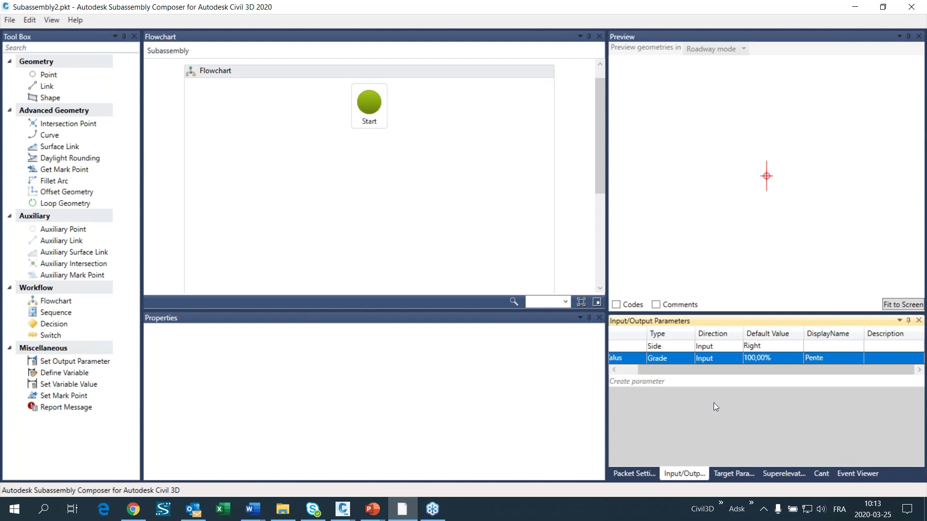
Add a third input parameter and name it CodePoint.
left_click_drag(651, 368, 628, 371)
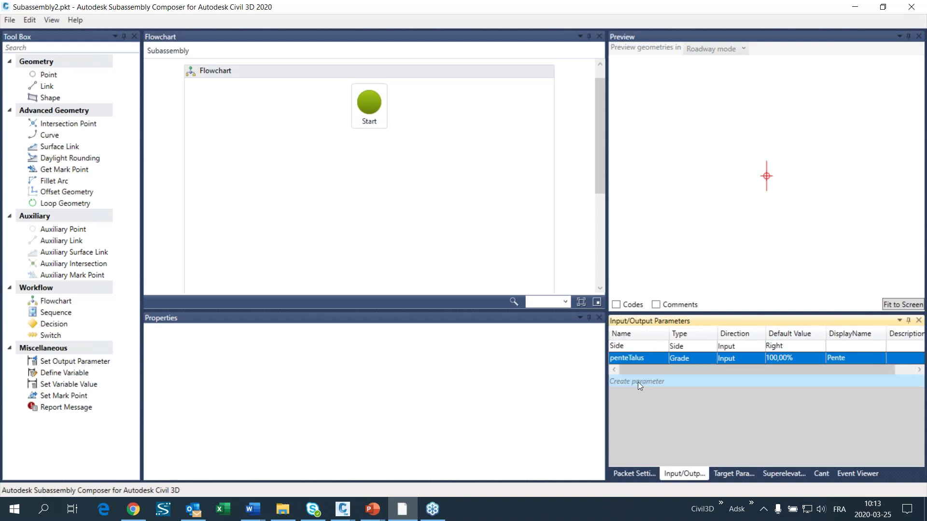
left_click(639, 382)
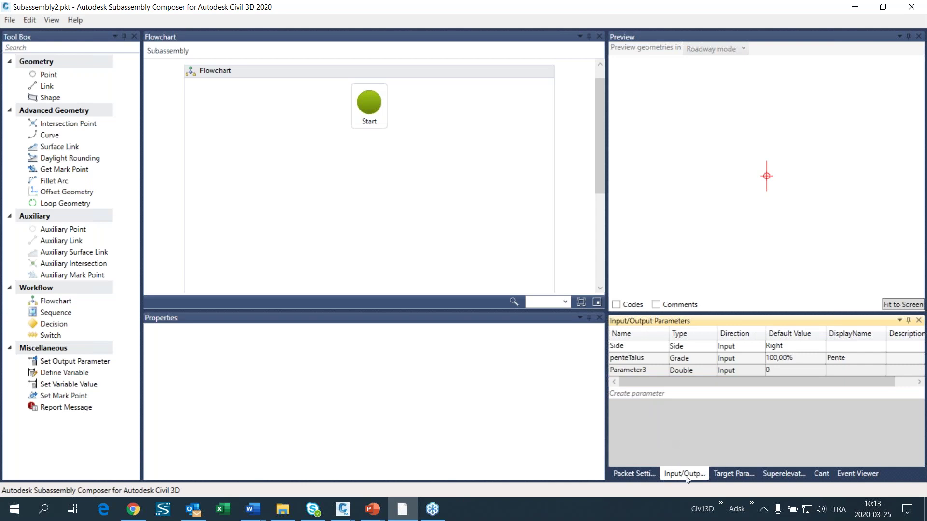
left_click(636, 370)
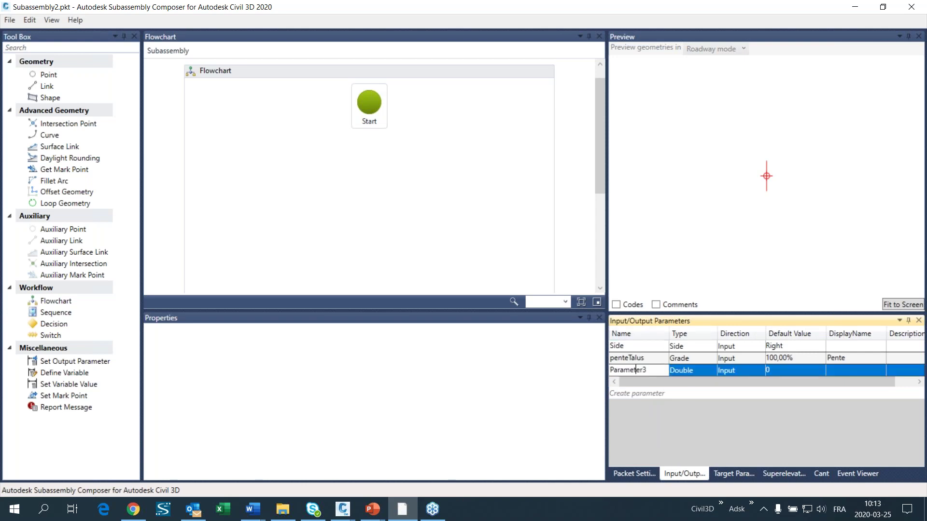
left_click_drag(651, 371, 613, 381)
type("Po")
key("BackSpace")
key("BackSpace")
key("BackSpace")
type("CodePoint")
Set the CodePoint parameter's type to String and its default value to EntTerr.
left_click(699, 370)
left_click(699, 370)
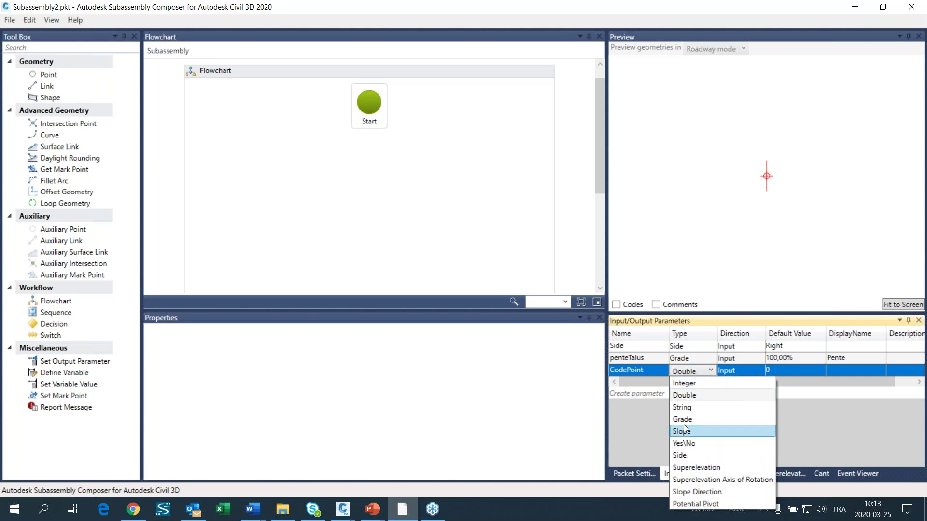
left_click(683, 408)
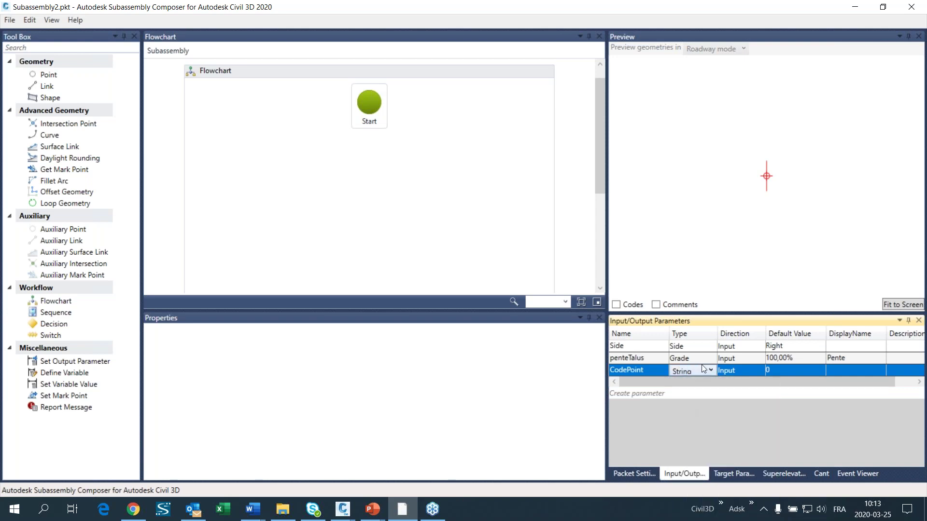
left_click(778, 370)
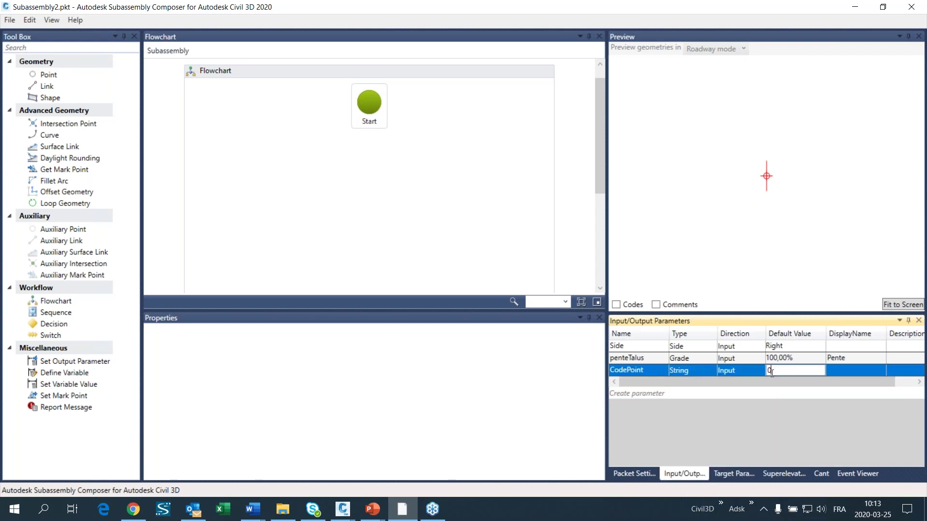
key("BackSpace")
type("EntTerr")
left_click(852, 376)
Add a fourth input parameter and name it CodeLien.
left_click(638, 394)
left_click(636, 383)
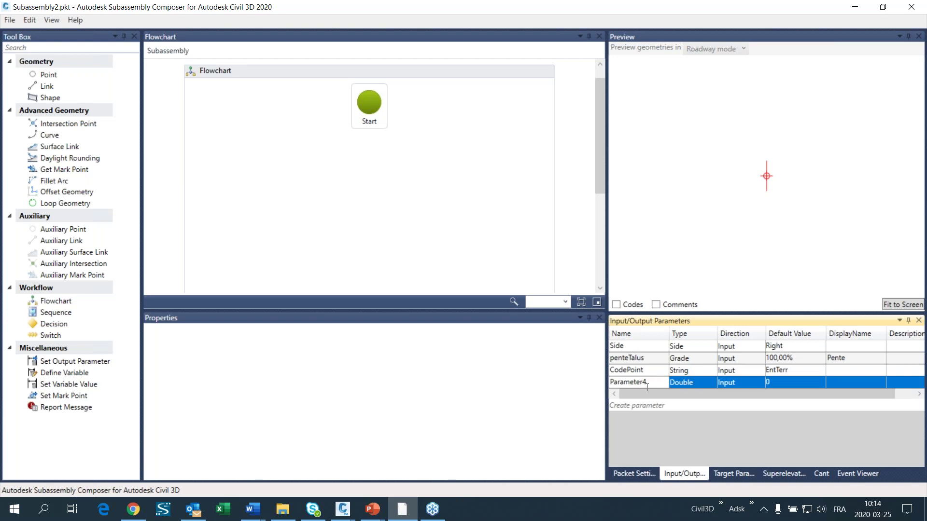
double_click(648, 382)
type("CodeLien")
Set the CodeLien parameter's type to String and its default value to Top.
left_click(696, 383)
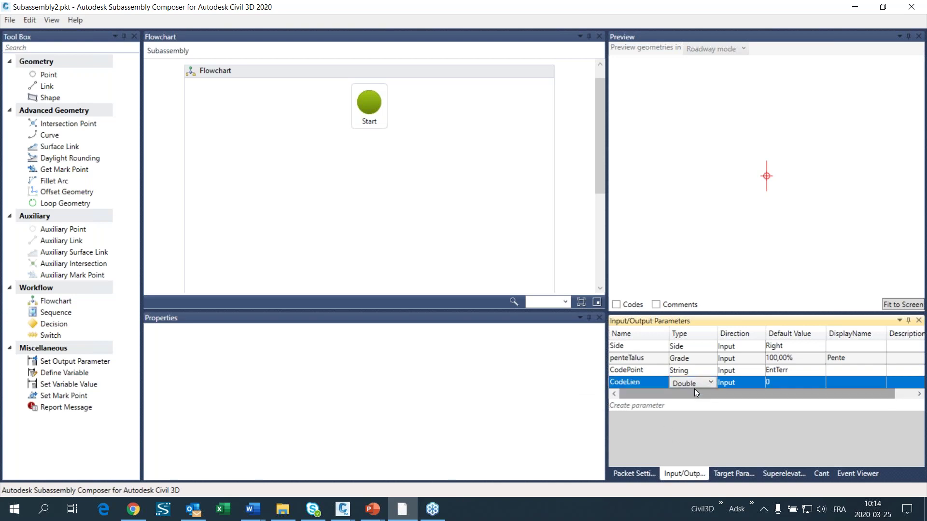
left_click(691, 383)
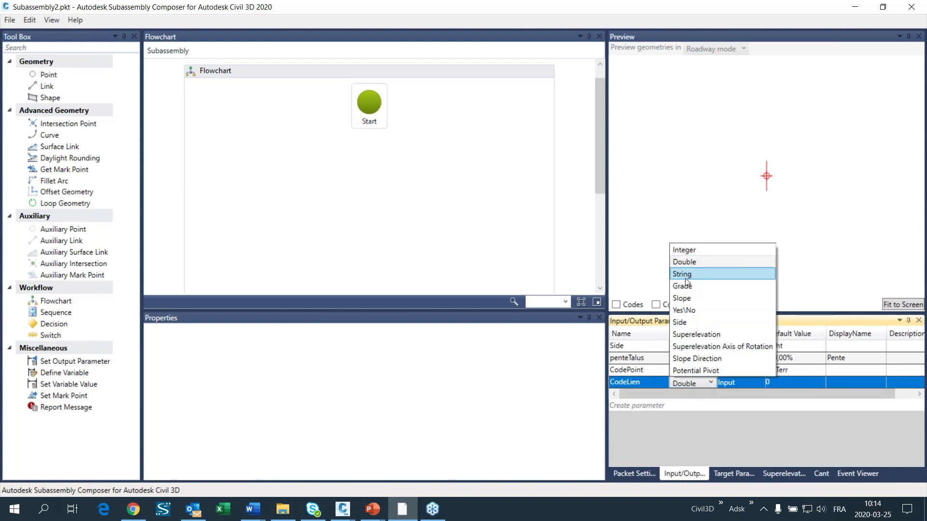
left_click(682, 271)
left_click(778, 381)
left_click(772, 384)
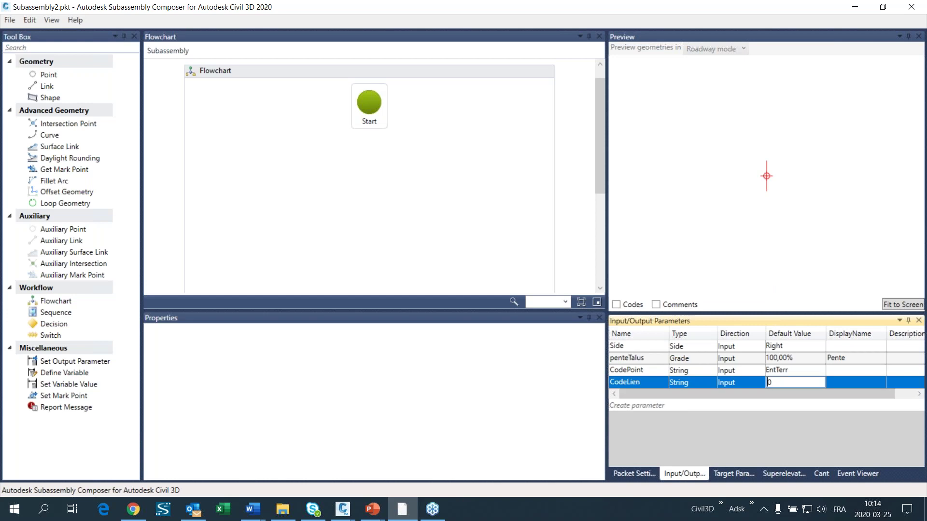
type("Top")
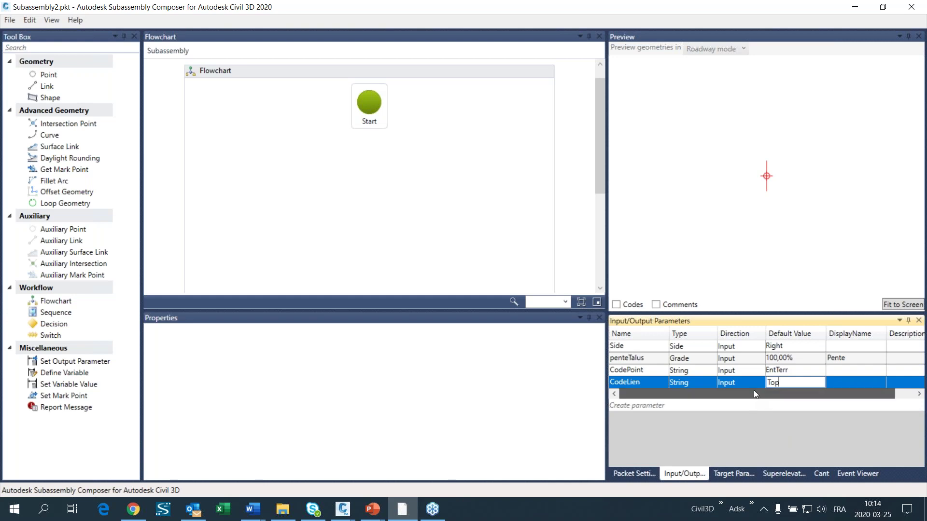
left_click(809, 372)
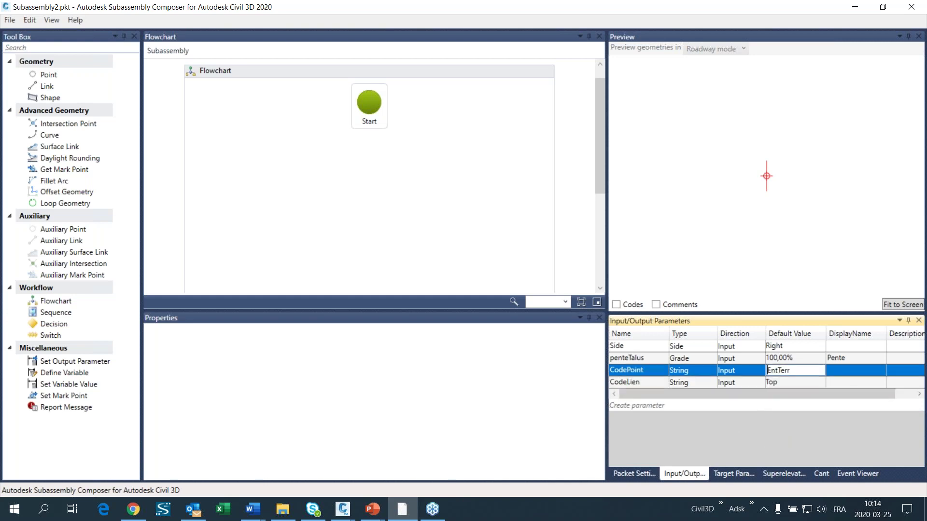
Create a target parameter for the subassembly and name it SurfacePropose.
left_click(730, 474)
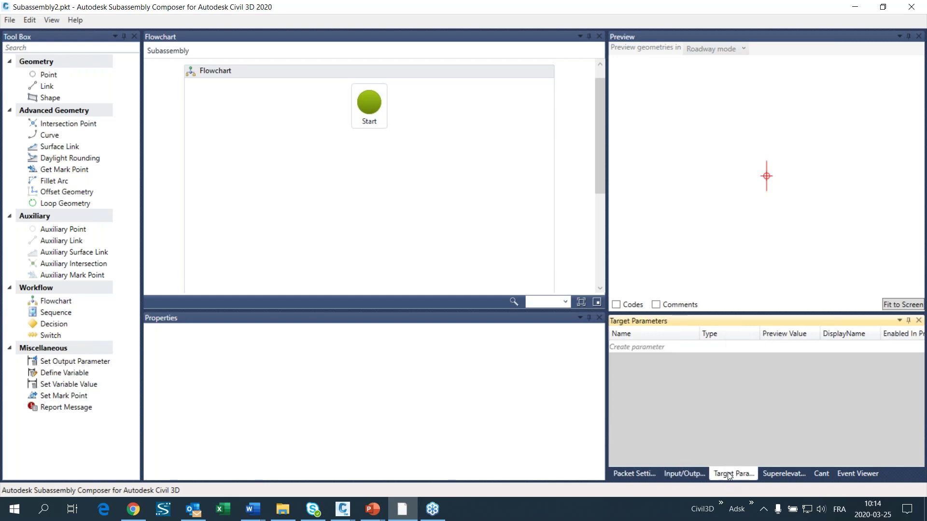
left_click(648, 347)
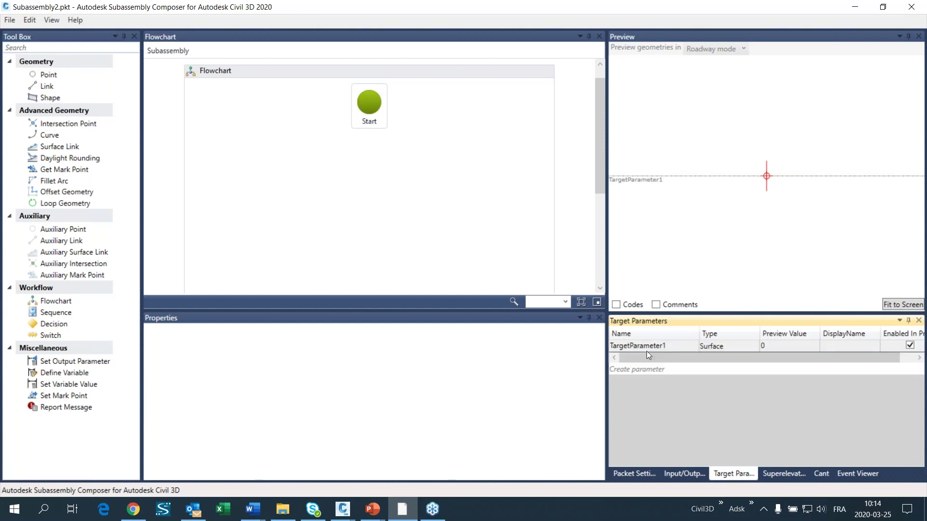
left_click(665, 345)
left_click(665, 345)
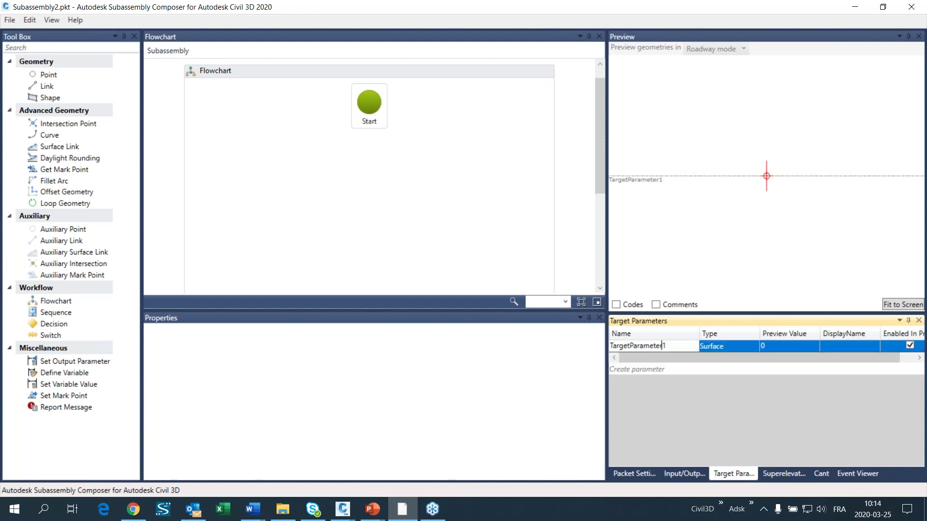
left_click_drag(667, 348, 612, 355)
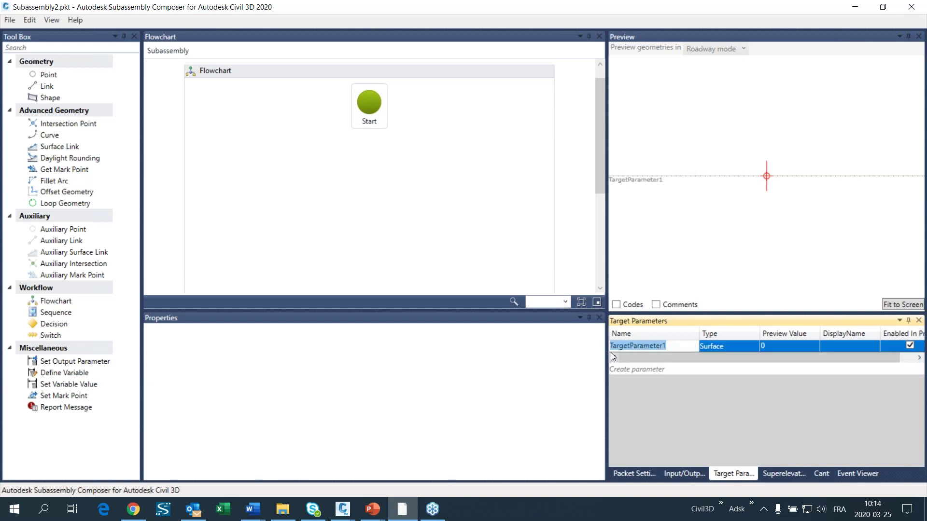
type("SurfacePropose")
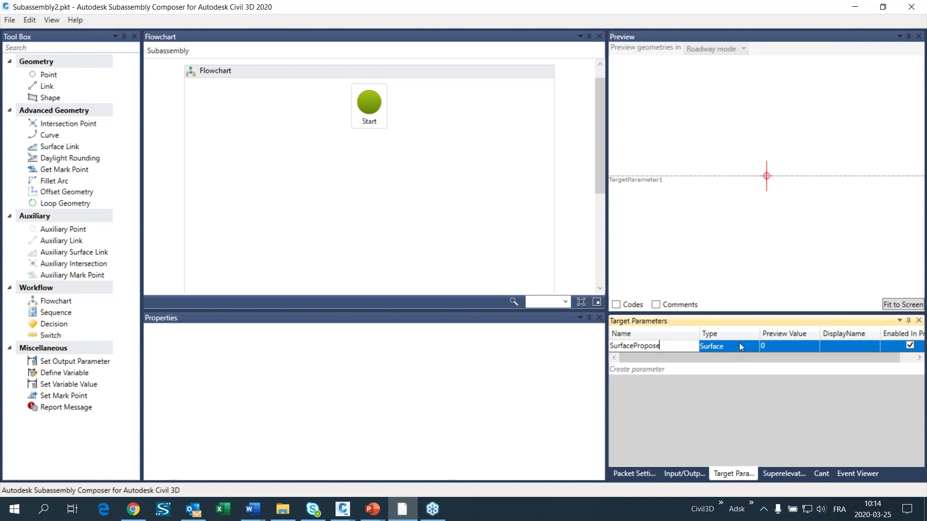
Keep SurfacePropose as a Surface target, with a preview value of -2 and the display name Surface Proposé.
left_click(751, 346)
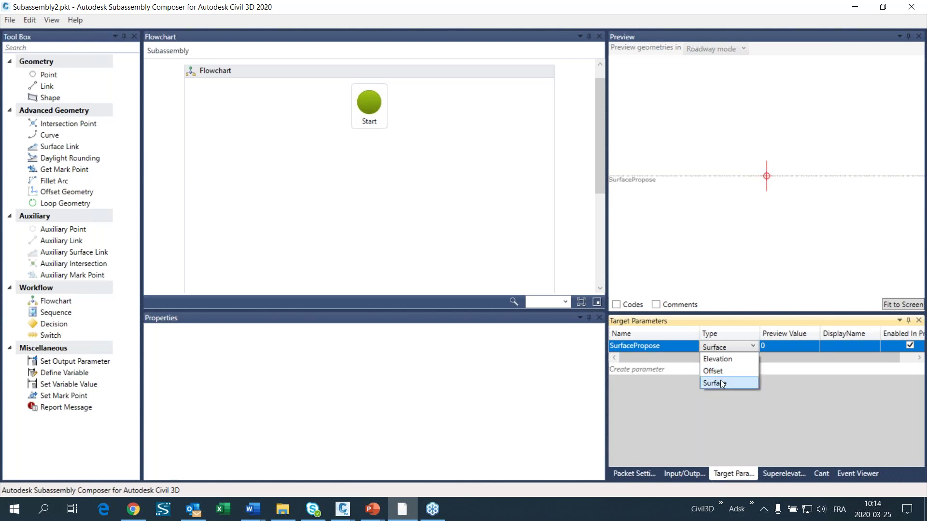
left_click(721, 383)
left_click(773, 346)
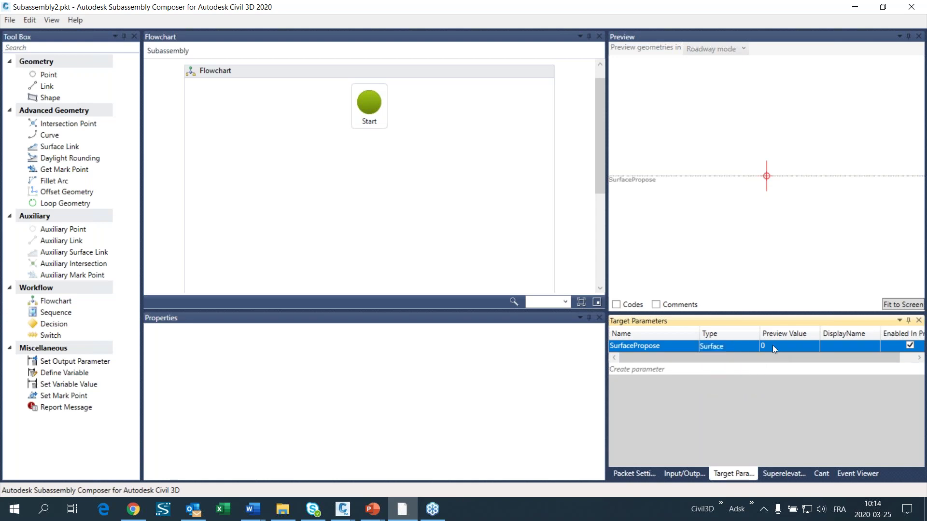
type("-2")
left_click(733, 236)
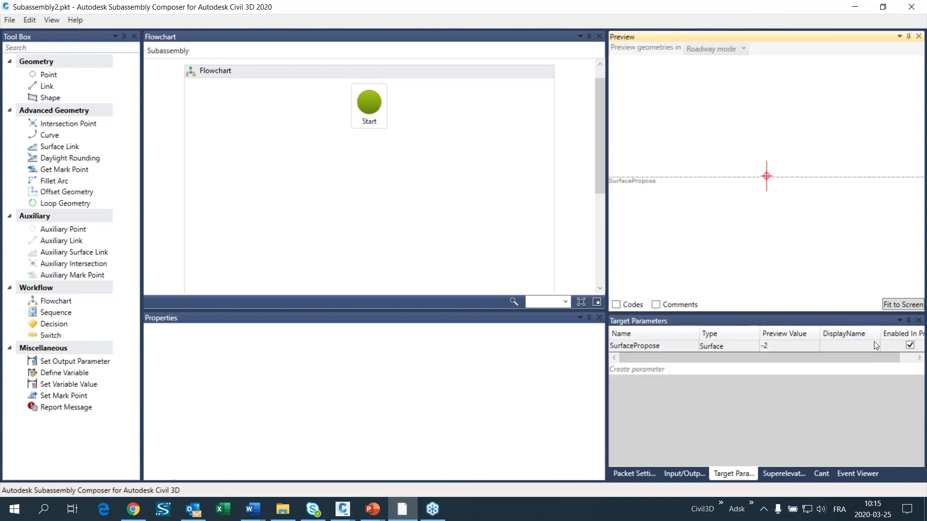
left_click(847, 348)
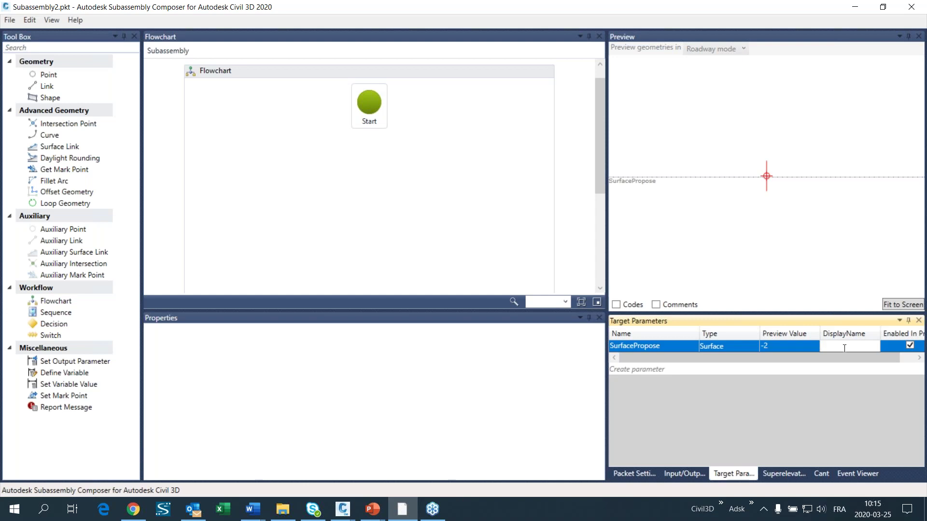
type("Surface Propose")
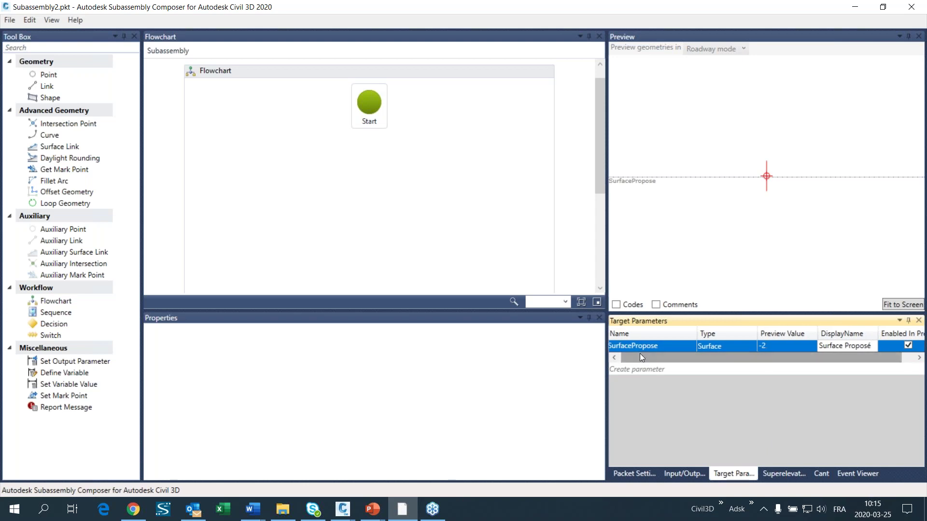
Create a second target parameter and name it SurfaceExistante.
left_click(628, 369)
left_click(659, 359)
left_click(668, 357)
type("SurfaceW")
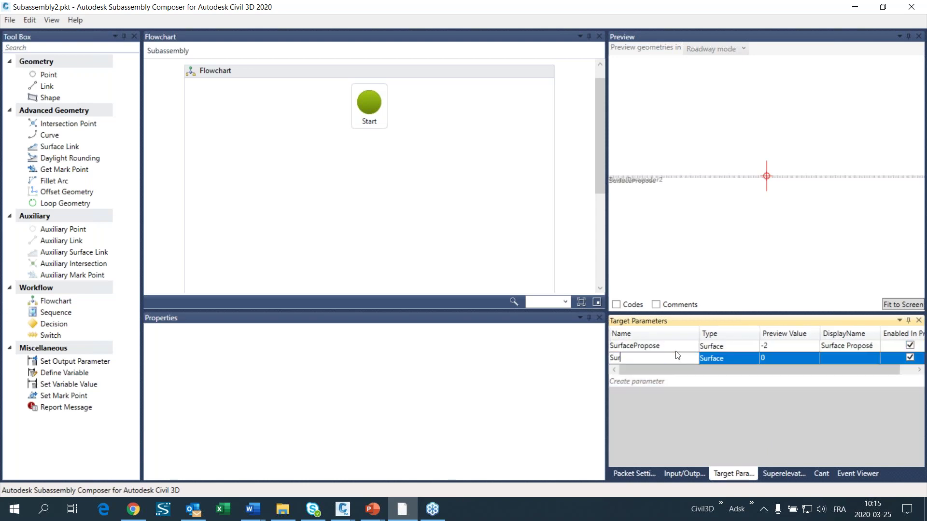
key("BackSpace")
type("Existante")
Set the preview value of the SurfaceExistante target to -4.
left_click(778, 359)
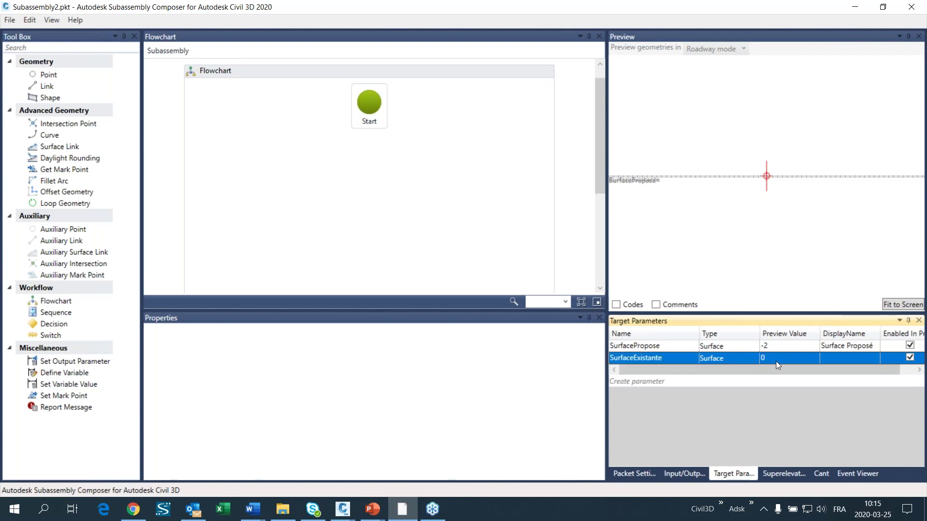
left_click(776, 361)
type("-4")
key("Return")
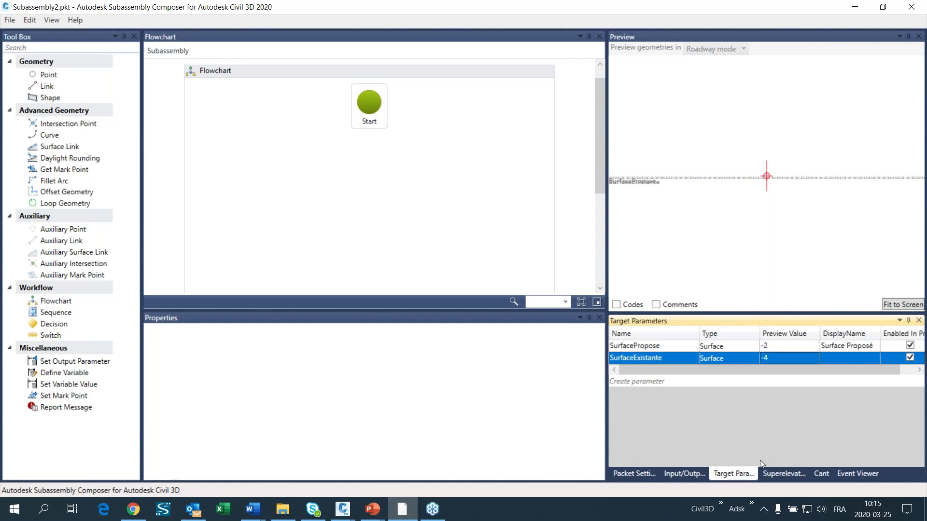
Add a first geometry point to the flowchart directly below Start.
scroll(762, 193, "up", 5)
scroll(785, 150, "up", 2)
left_click(351, 207)
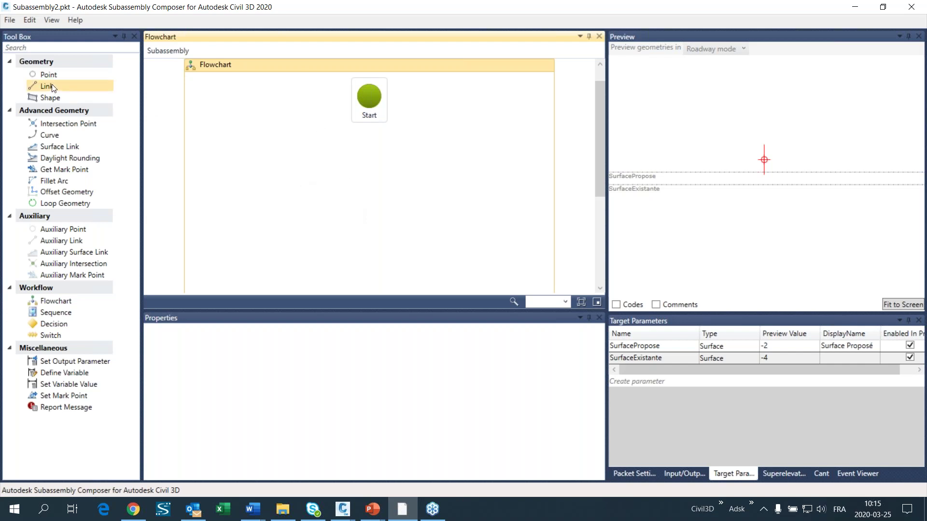
left_click_drag(49, 74, 384, 156)
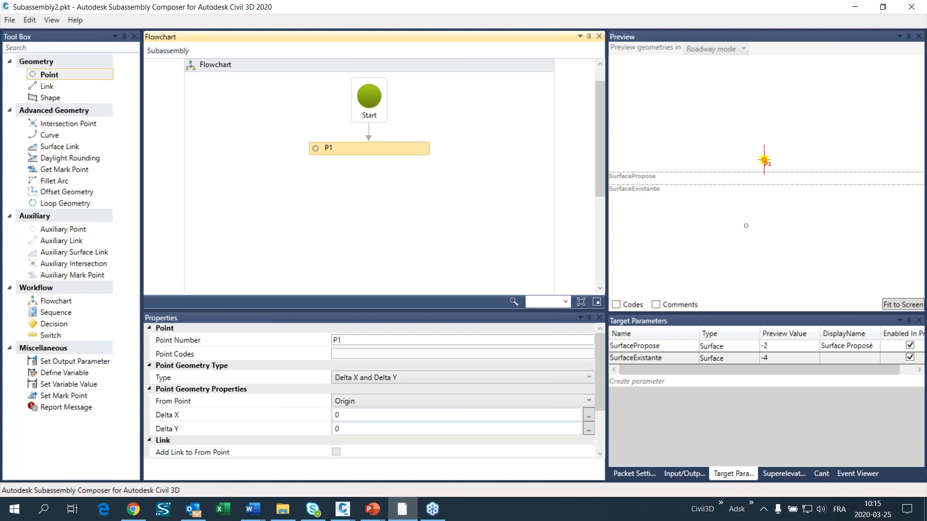
Add a second point below P1 in the flowchart and set its geometry type to Slope to Surface.
left_click_drag(74, 73, 386, 213)
left_click(356, 378)
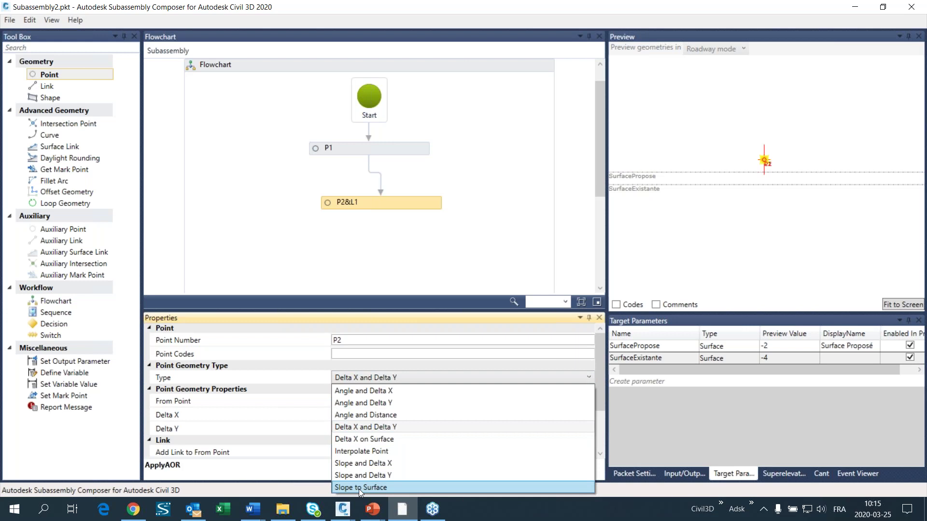
left_click(358, 488)
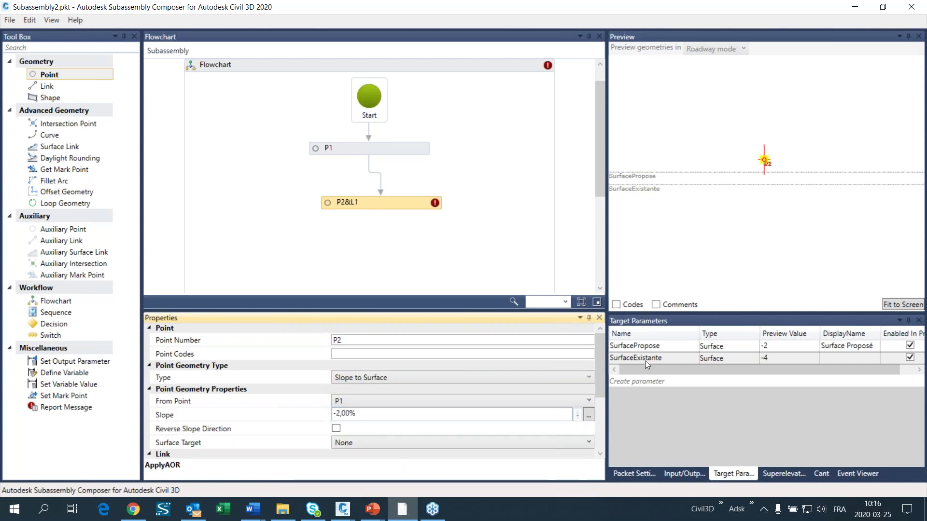
Copy the penteTalus parameter name and use it as a negative value, -penteTalus, for point P2's slope.
left_click(673, 474)
left_click(621, 356)
left_click(624, 356)
left_click_drag(645, 358, 612, 360)
key("ctrl+c")
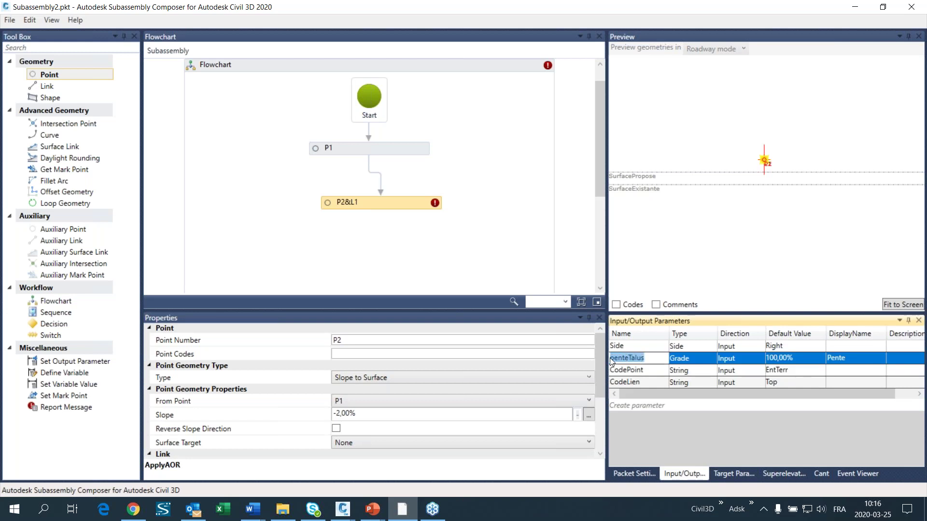
left_click_drag(359, 414, 290, 413)
key("ctrl+v")
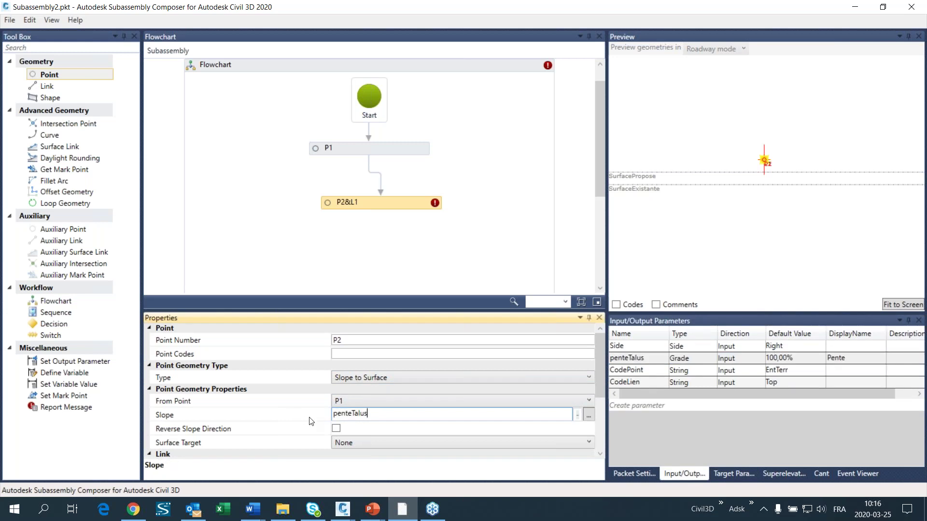
left_click(334, 413)
type("-")
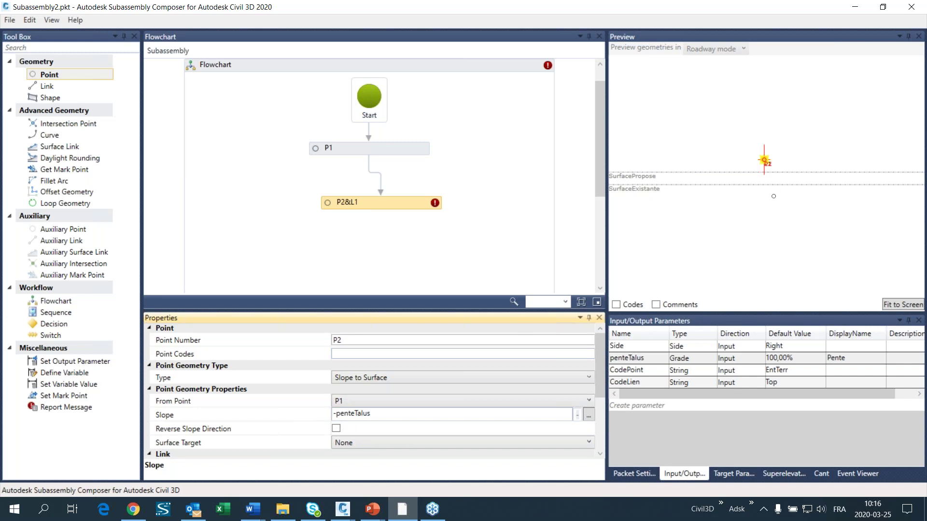
Set point P2's surface target to SurfaceExistante and inspect the resulting link in the preview.
left_click(365, 450)
left_click(358, 469)
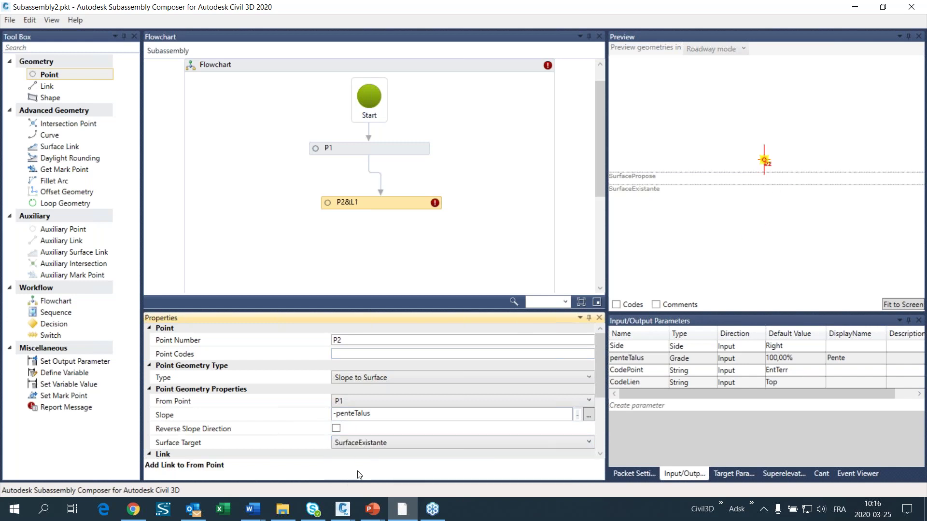
scroll(808, 170, "up", 1)
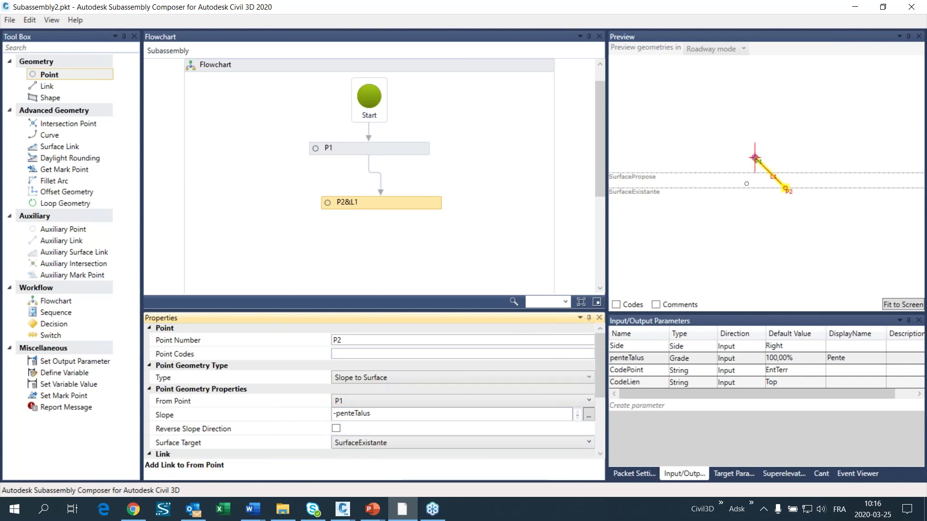
scroll(747, 184, "up", 1)
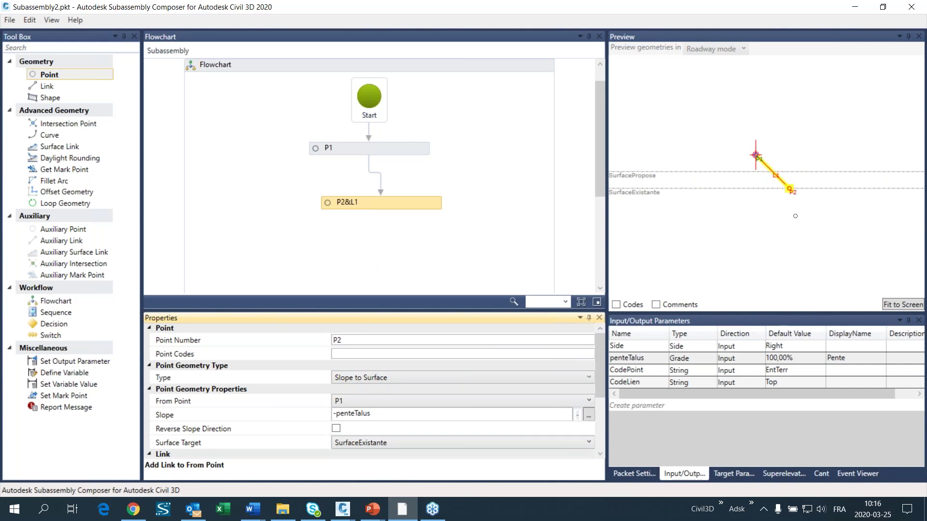
Switch point P2's surface target to SurfacePropose.
left_click(370, 440)
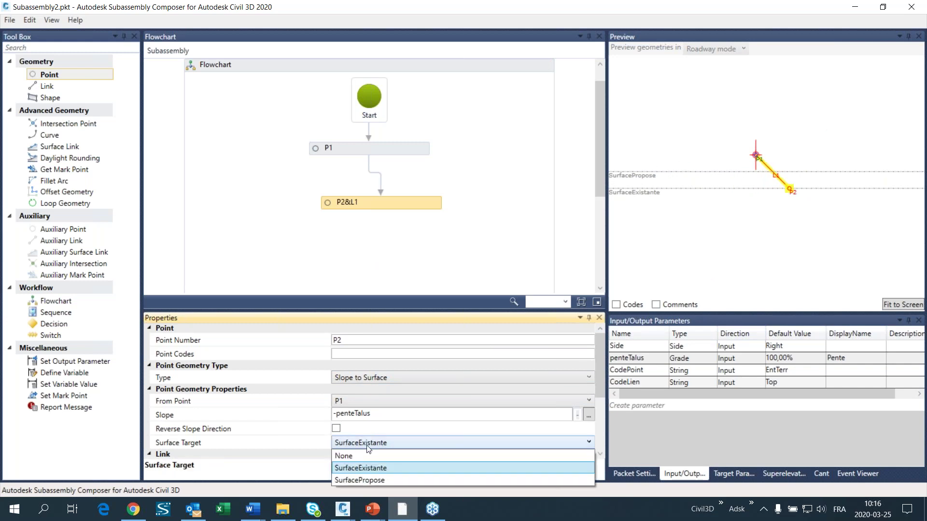
left_click(364, 479)
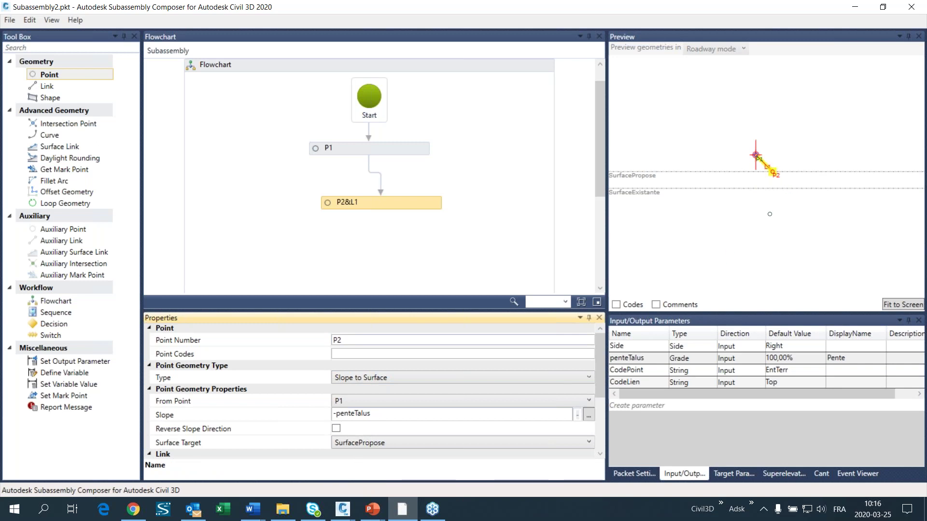
Replace point P2 with a nested flowchart directly below P1, and open the nested flowchart.
left_click(397, 199)
key("Delete")
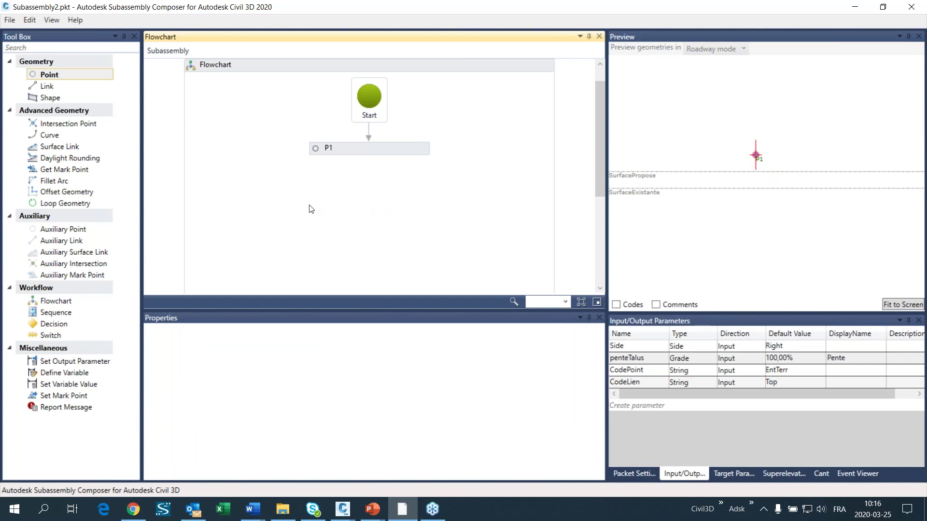
left_click_drag(61, 303, 358, 131)
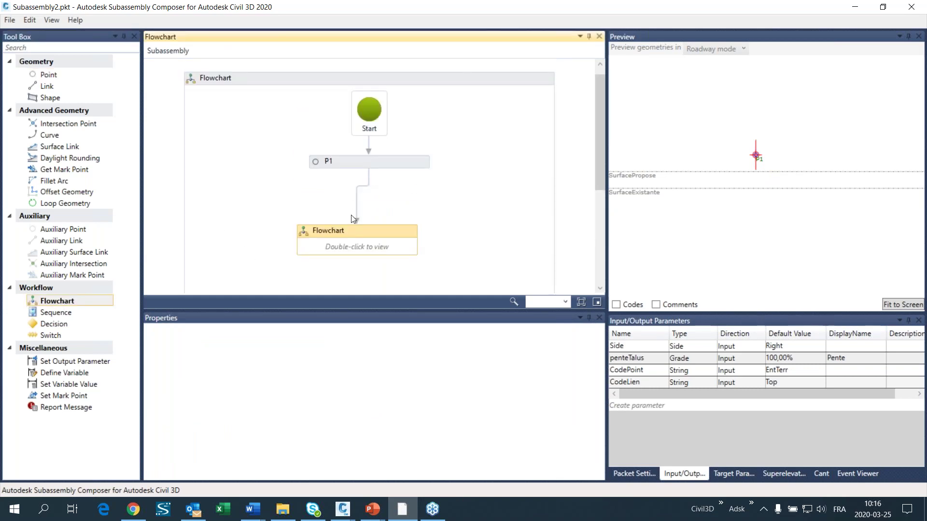
double_click(366, 235)
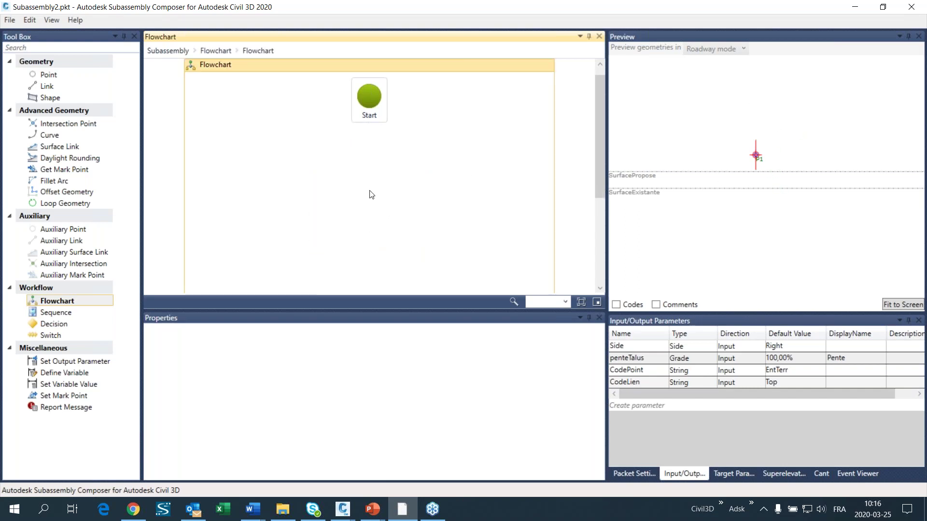
Add a point below Start in the nested flowchart as Slope to Surface, measured from P1.
left_click_drag(99, 74, 374, 166)
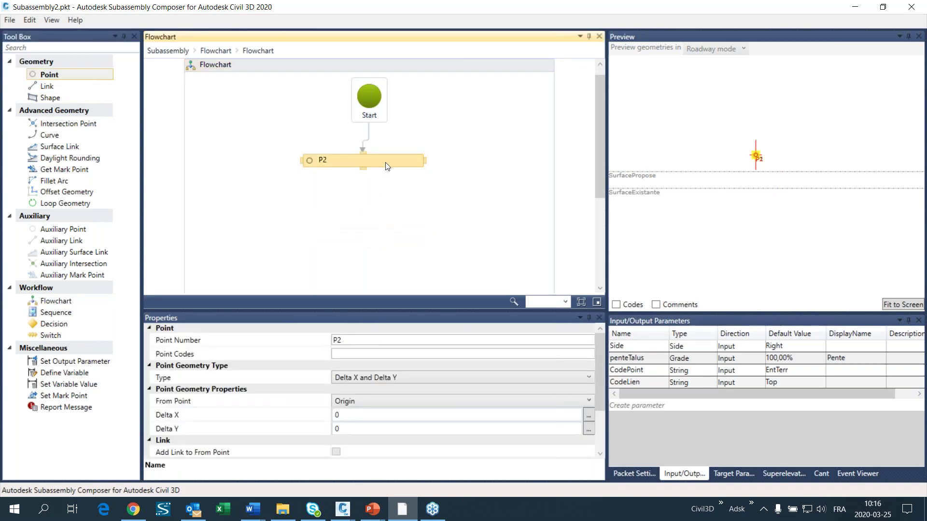
left_click(359, 378)
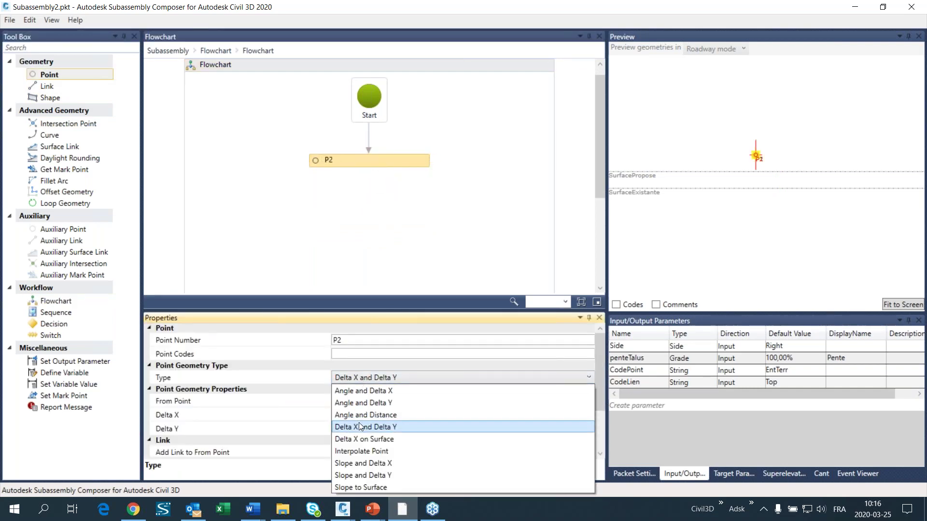
left_click(361, 487)
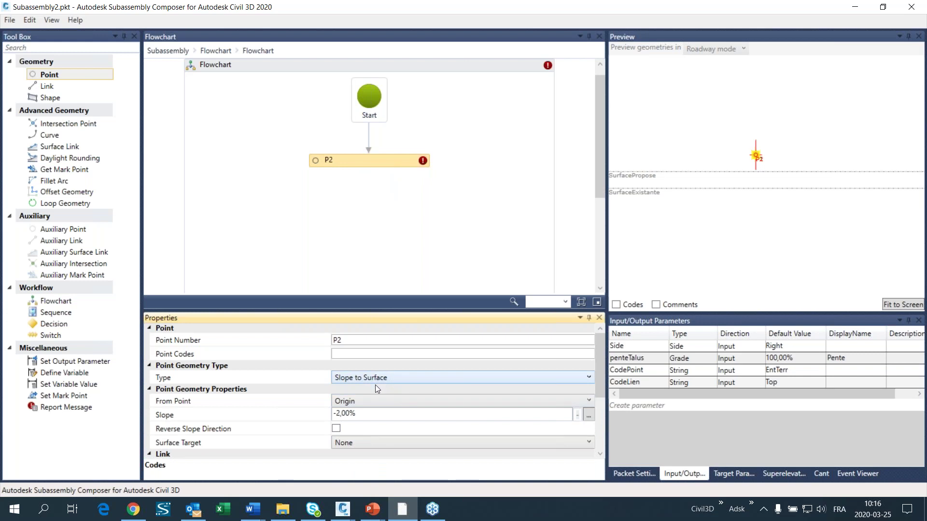
left_click(361, 395)
left_click(348, 414)
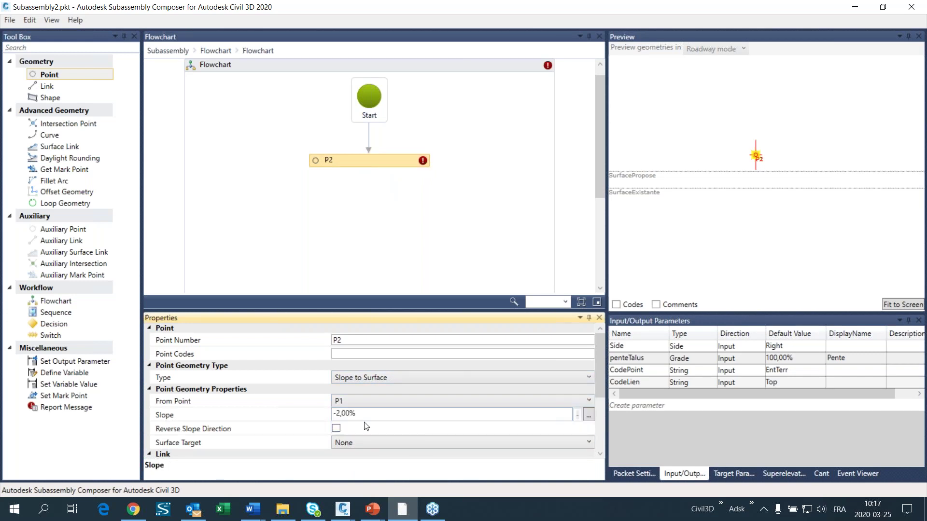
Copy the penteTalus parameter name and set the new point P2's slope to -penteTalus.
left_click(622, 361)
left_click_drag(646, 358, 607, 360)
key("ctrl+c")
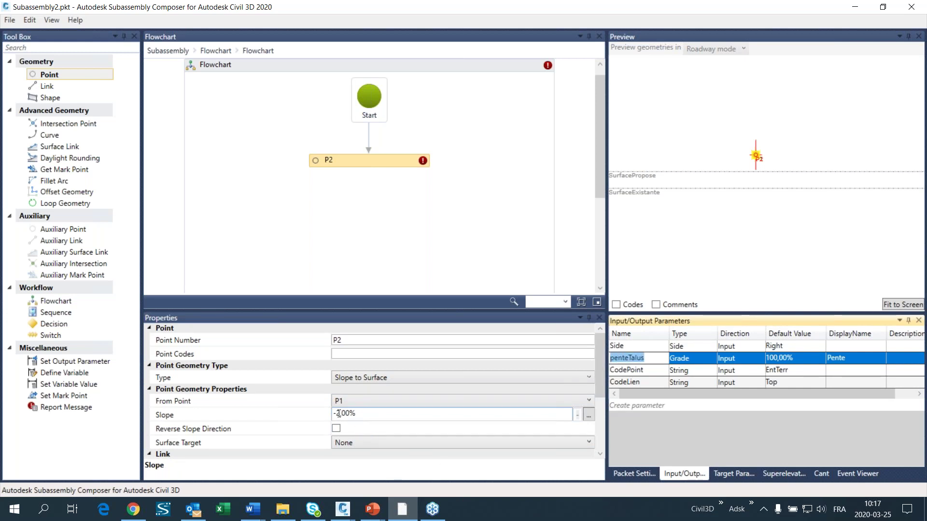
left_click(378, 413)
key("ctrl+v")
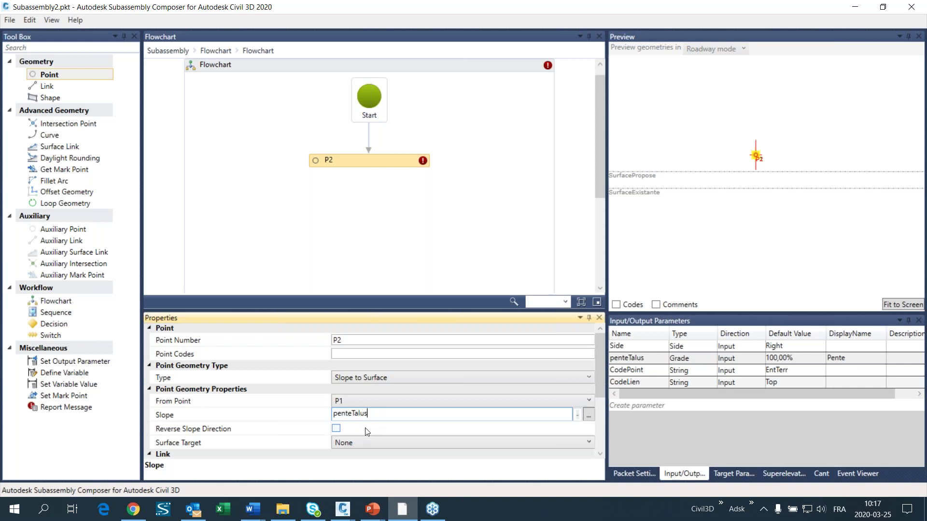
left_click(334, 414)
type("-")
left_click(307, 402)
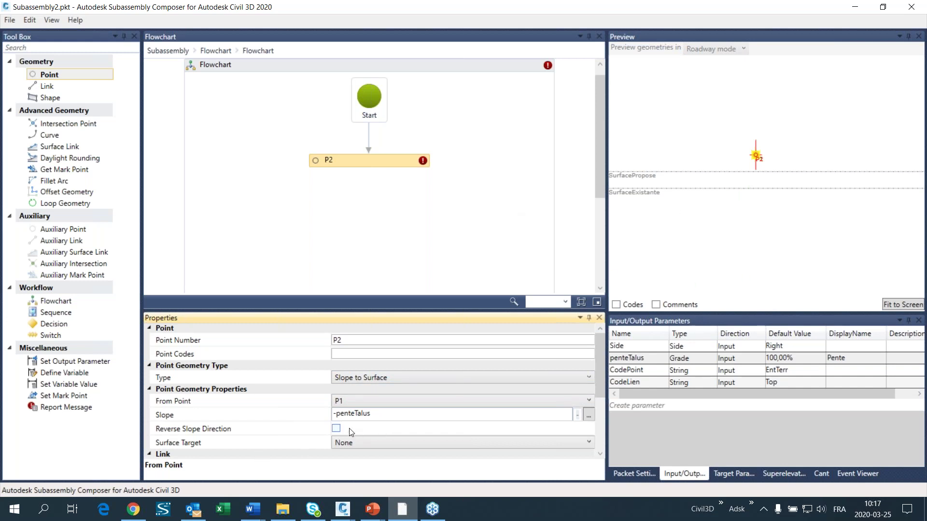
left_click(336, 413)
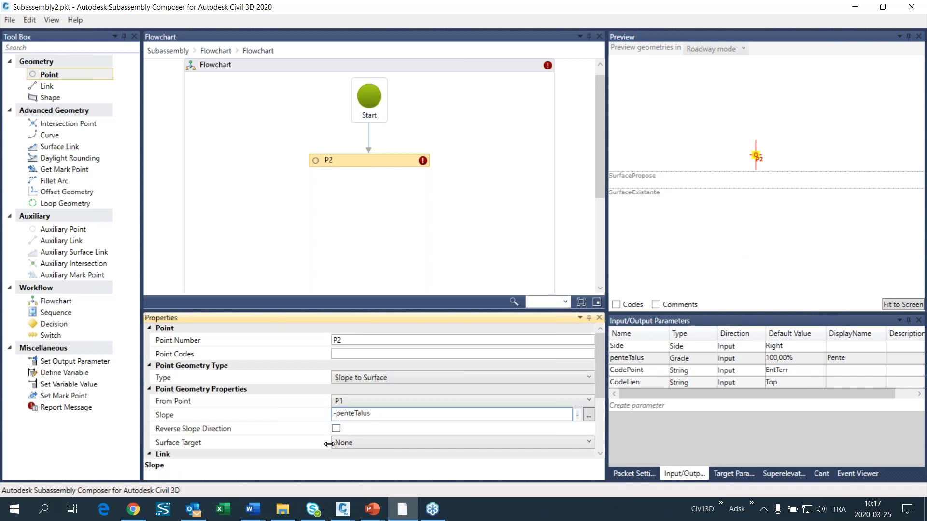
Try targeting P2 to SurfacePropose with and without a link to P1, and delete the point.
left_click(352, 445)
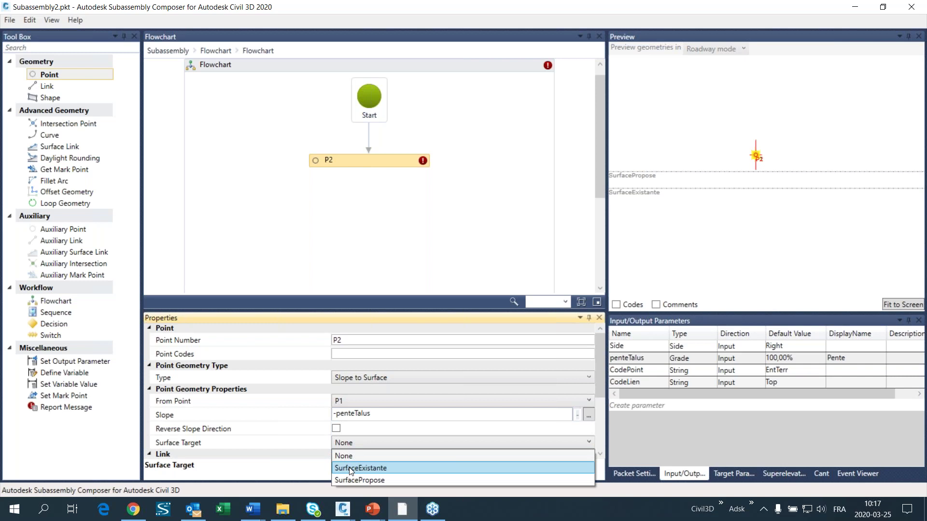
left_click(351, 480)
scroll(296, 414, "down", 3)
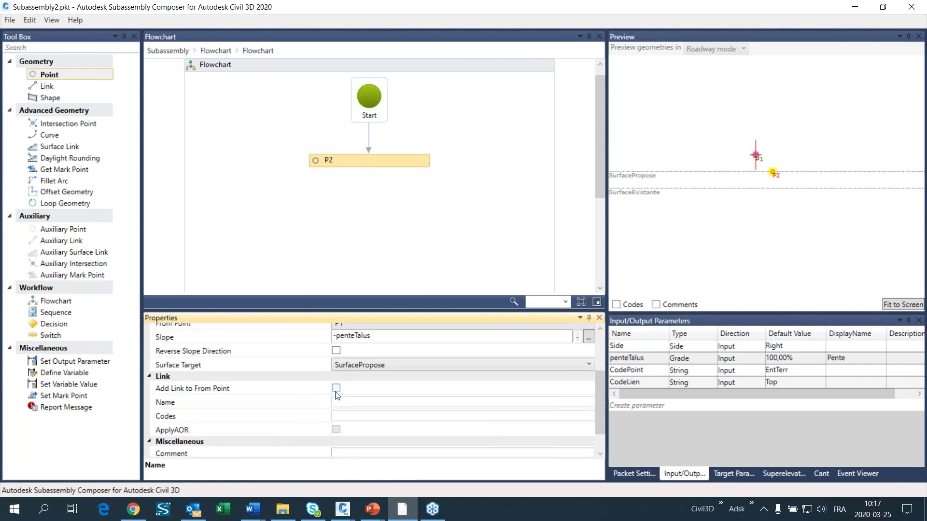
left_click(336, 388)
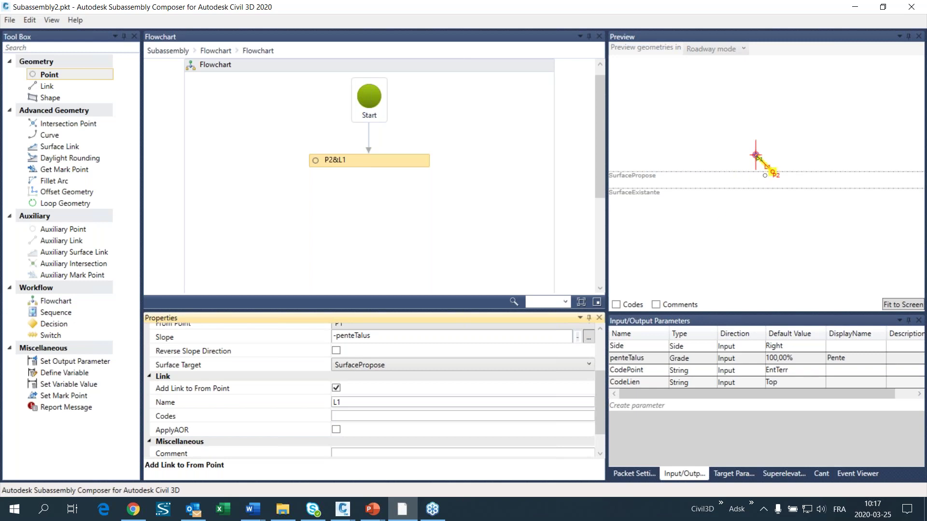
left_click(336, 388)
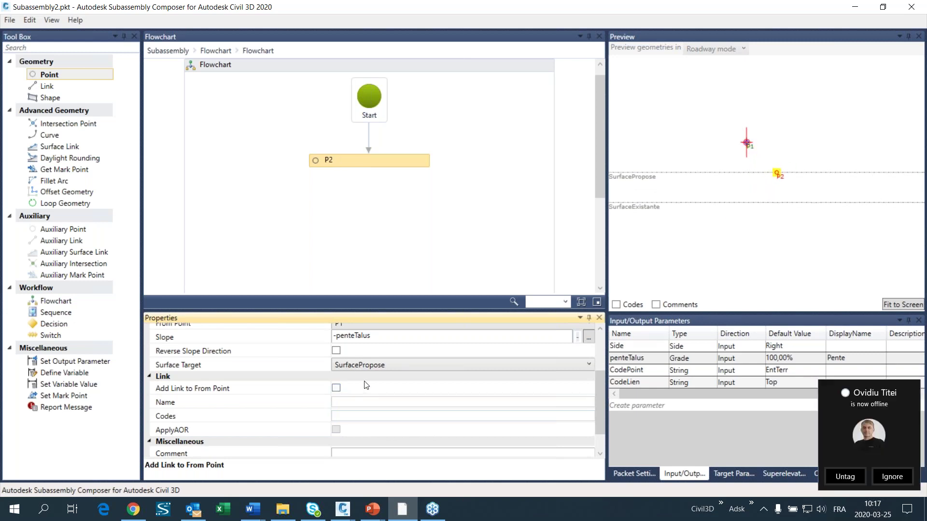
left_click(378, 165)
key("Delete")
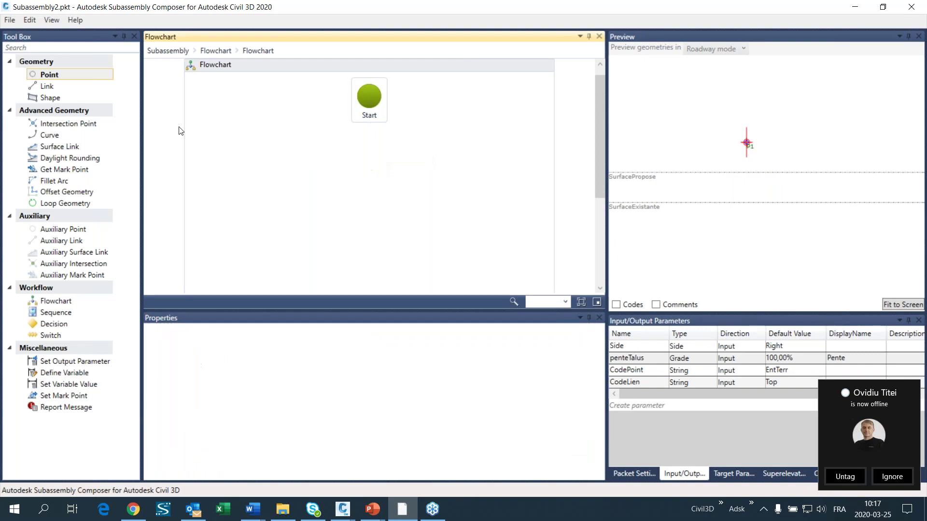
Add an auxiliary point below Start and set its geometry type to Slope to Surface.
left_click(65, 232)
left_click_drag(66, 232, 367, 169)
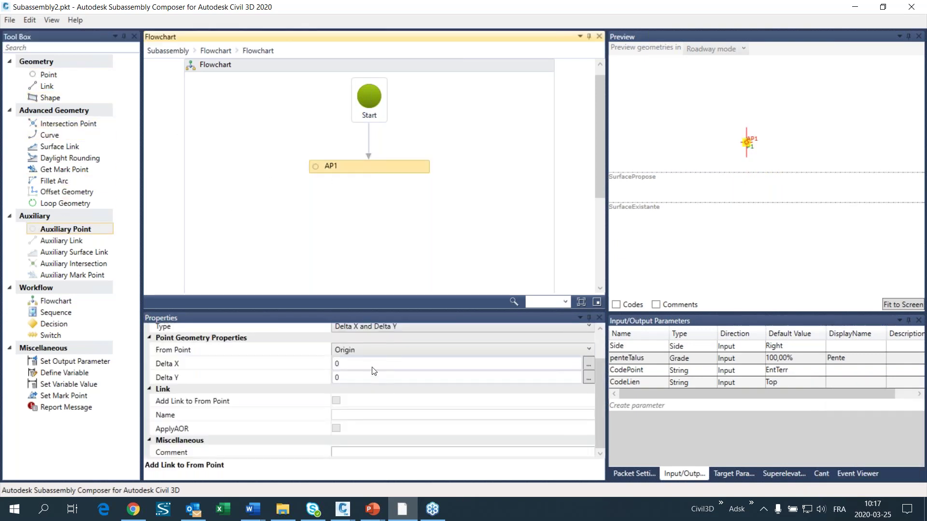
scroll(383, 389, "up", 2)
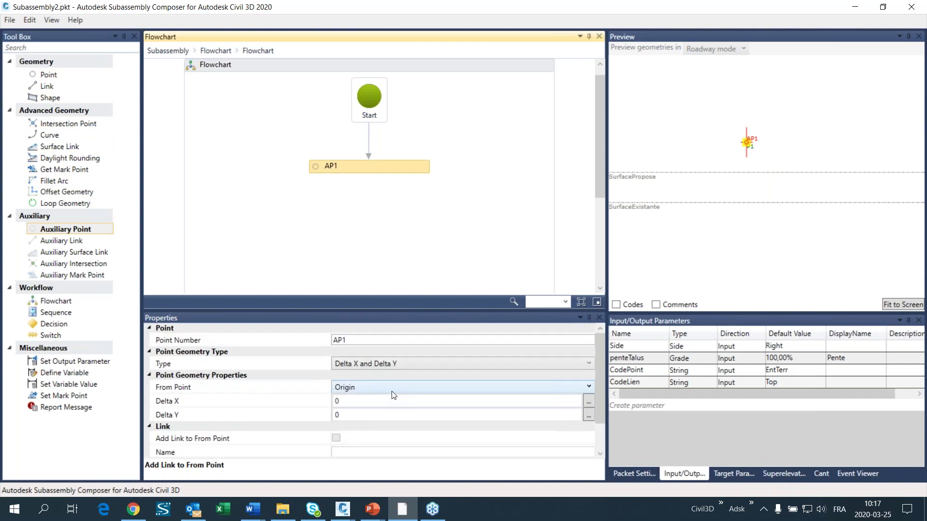
left_click(381, 366)
left_click(376, 473)
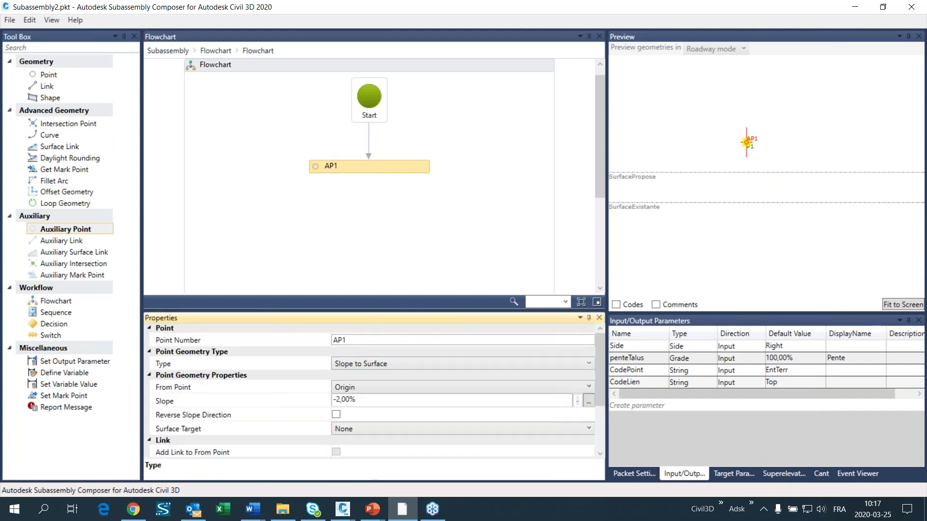
Define auxiliary point AP1 from P1 with slope -penteTalus and surface target SurfacePropose.
double_click(338, 399)
type("penteTalus")
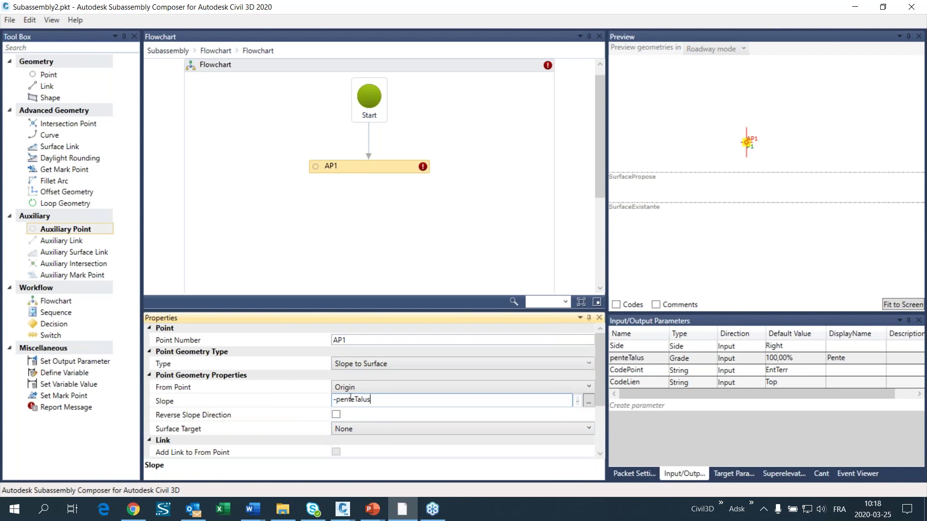
left_click(352, 387)
left_click(350, 399)
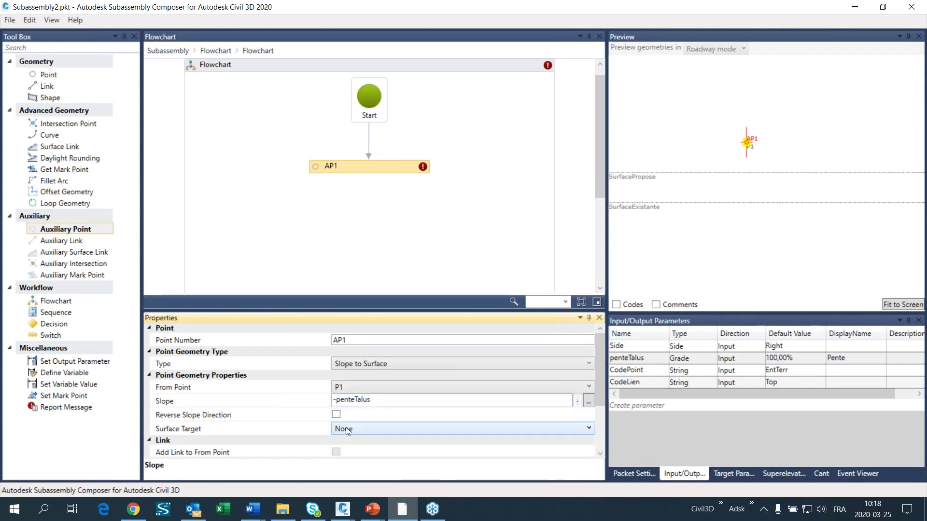
scroll(352, 432, "down", 3)
left_click(363, 356)
left_click(367, 386)
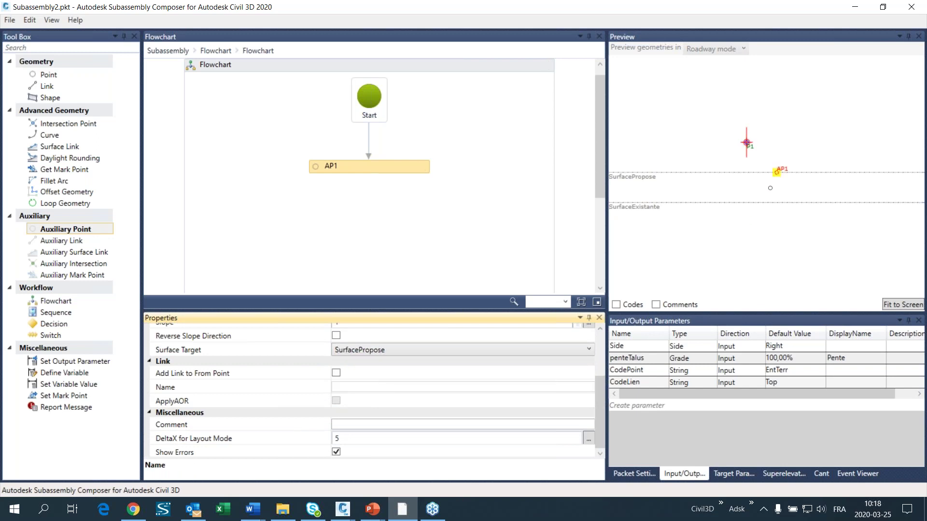
Duplicate auxiliary point AP1, connect the copy directly below it, and set the copy's surface target to SurfaceExistante.
left_click(397, 166)
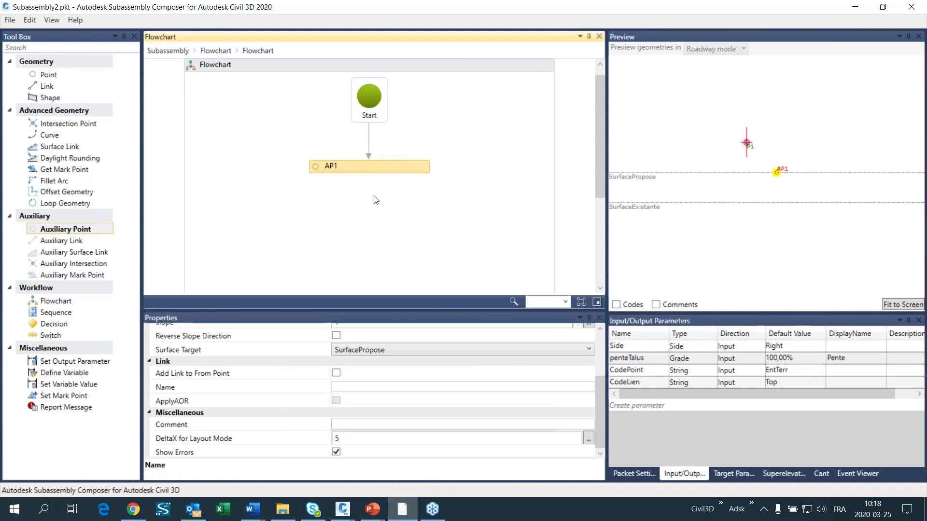
left_click(377, 213)
key("ctrl+v")
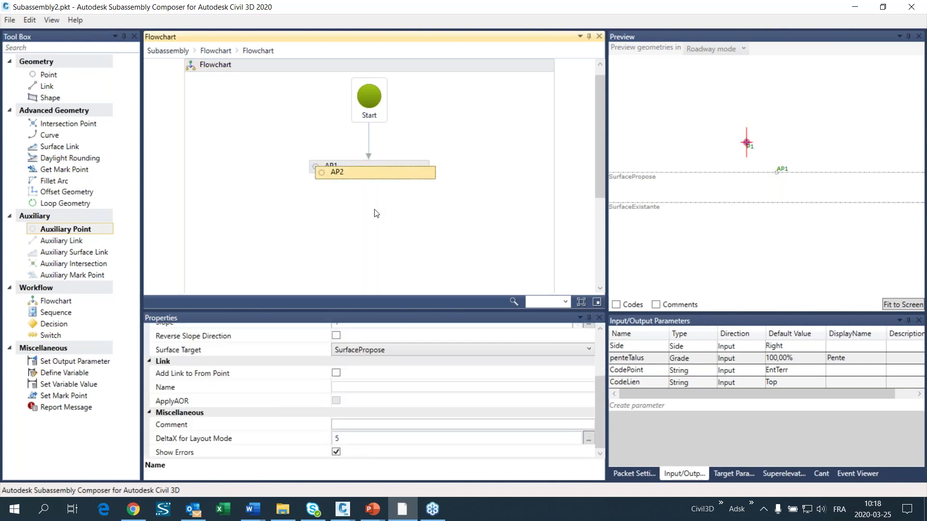
left_click_drag(373, 176, 369, 204)
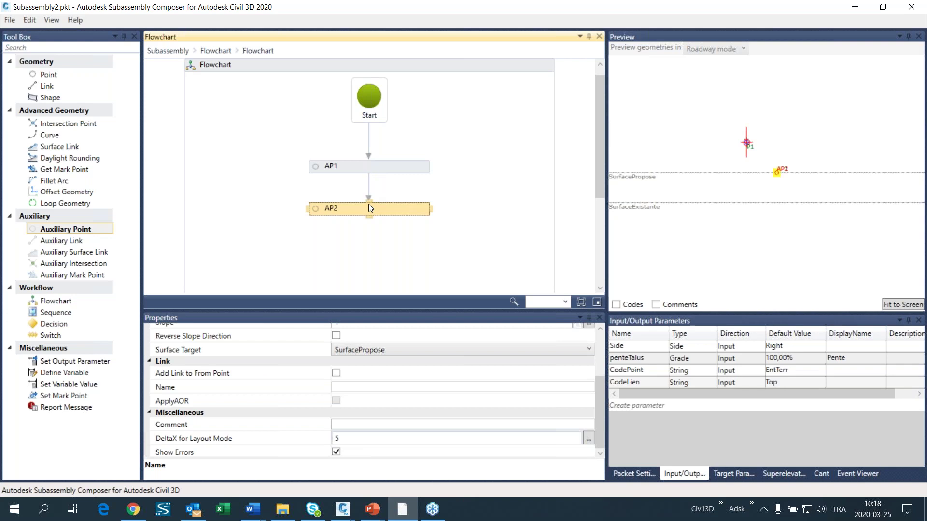
left_click(367, 352)
left_click(364, 375)
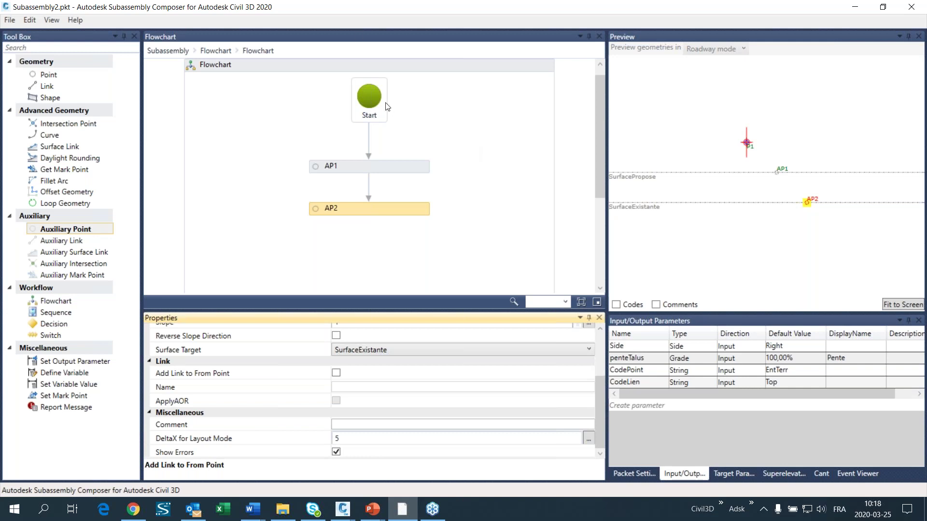
Add a second nested flowchart below the first one in the parent flowchart, and open it.
left_click(211, 50)
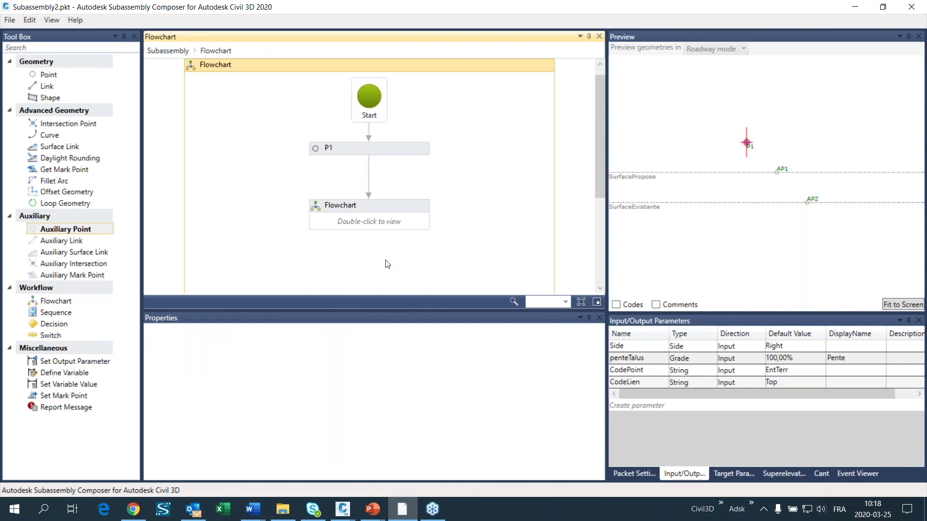
left_click_drag(57, 302, 370, 123)
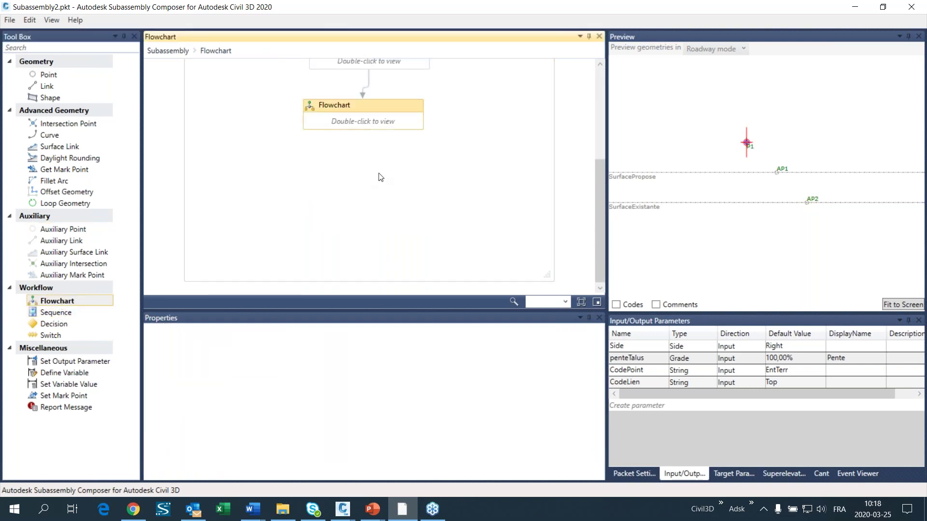
scroll(384, 176, "up", 5)
left_click_drag(381, 227, 387, 231)
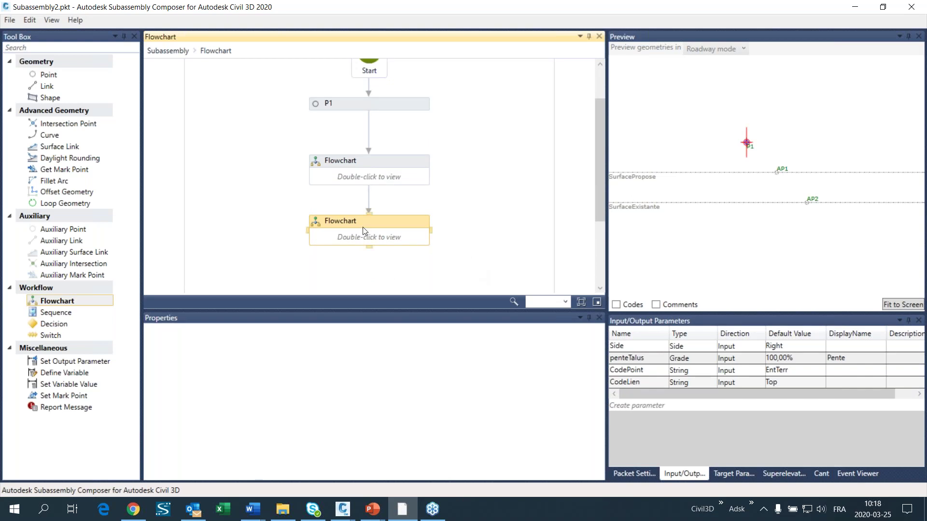
double_click(370, 239)
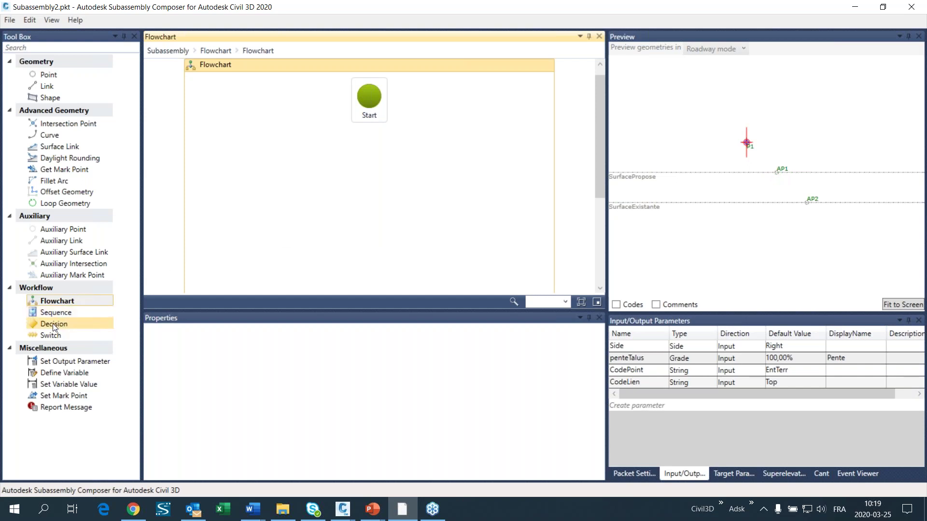
Add a Decision to the second nested flowchart and position it just below Start.
left_click_drag(51, 326, 372, 108)
scroll(368, 188, "up", 3)
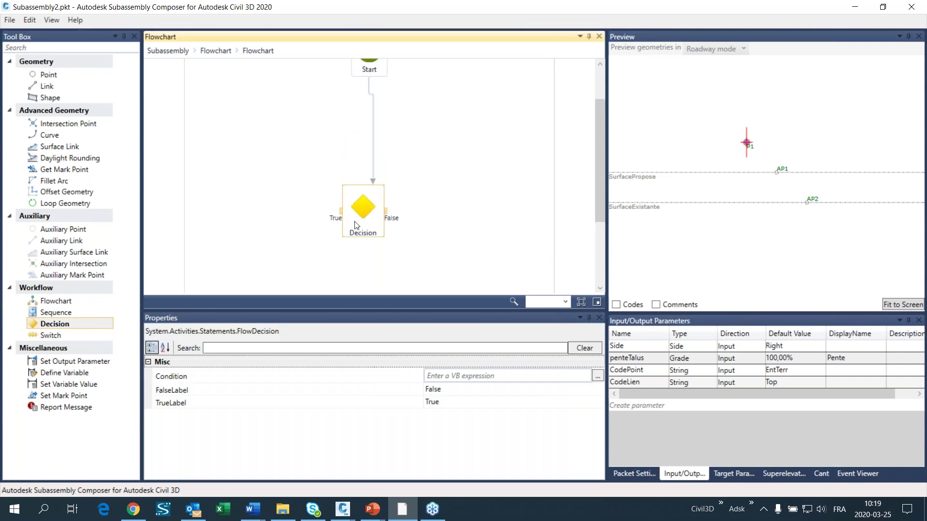
left_click_drag(368, 205, 367, 151)
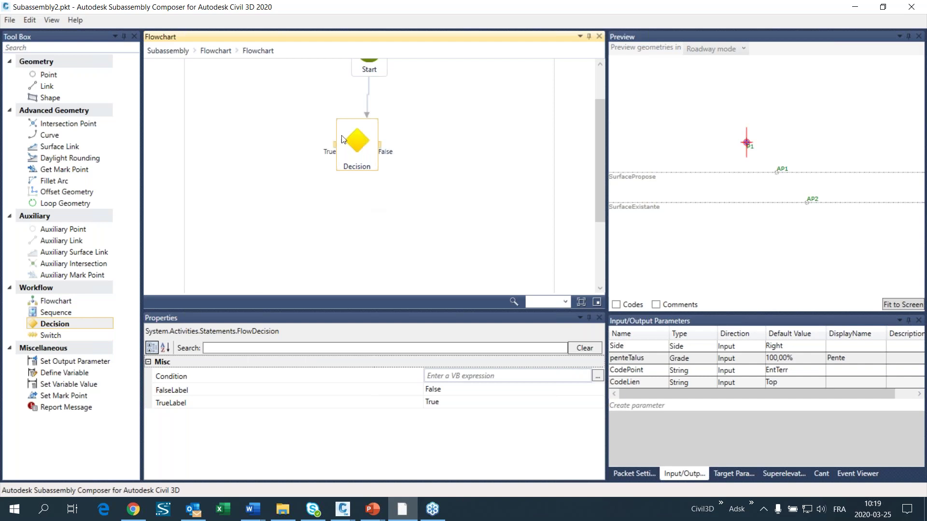
Set the Decision's condition to AP1.IsValid and add a geometry point below it, connected to the top of the point from the True branch.
left_click(439, 375)
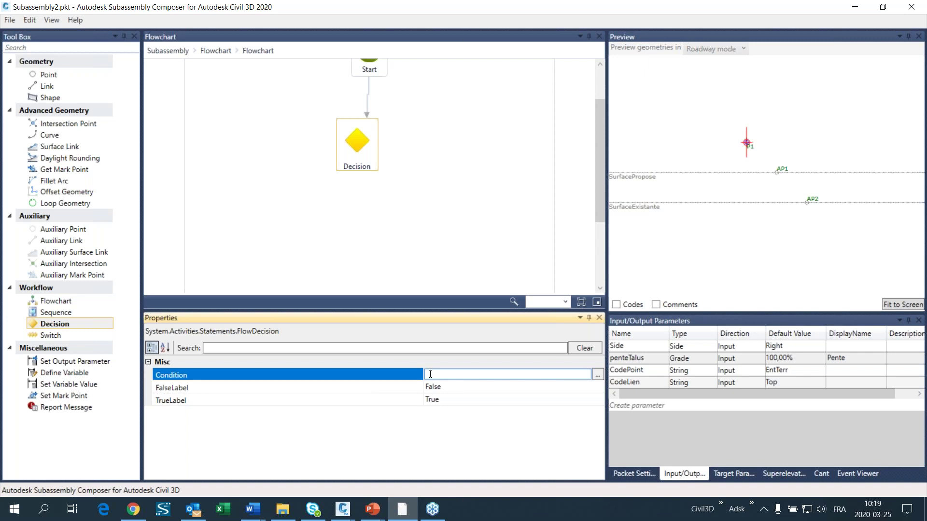
type("P1.IsValid")
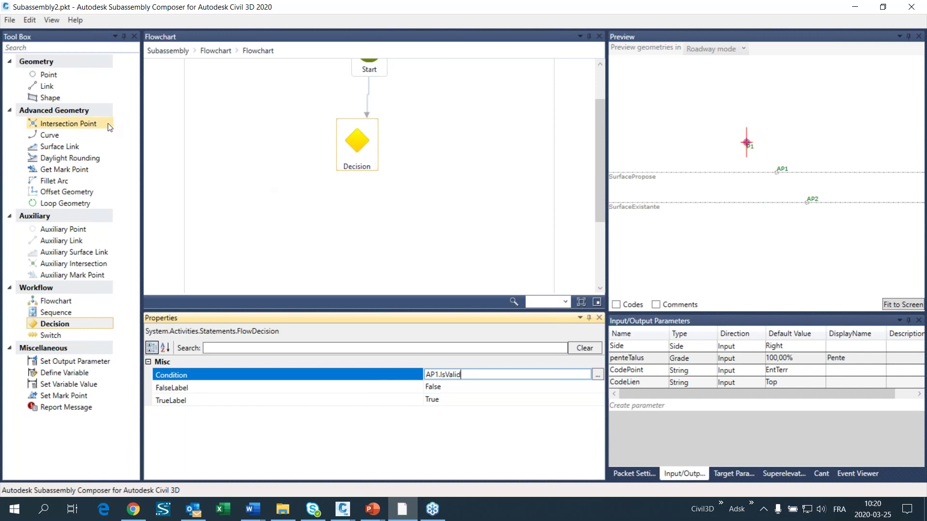
left_click_drag(54, 75, 293, 225)
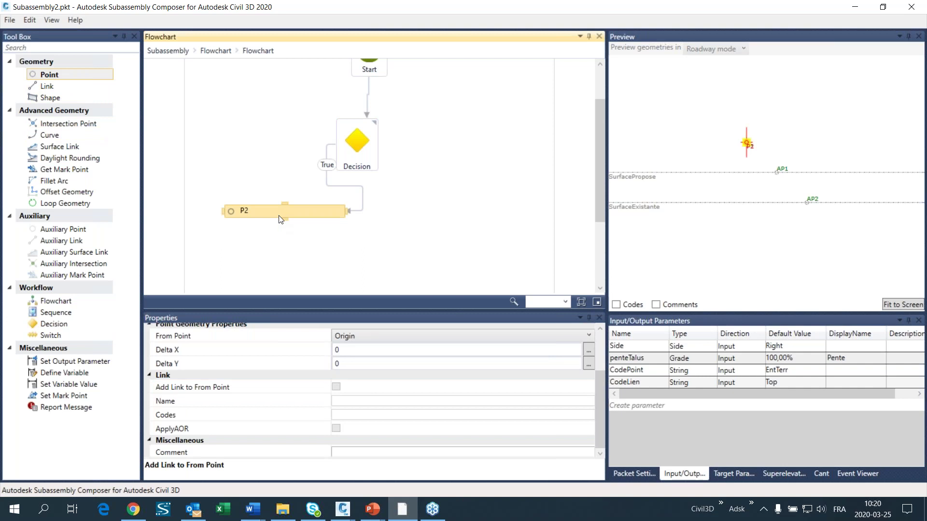
left_click(350, 211)
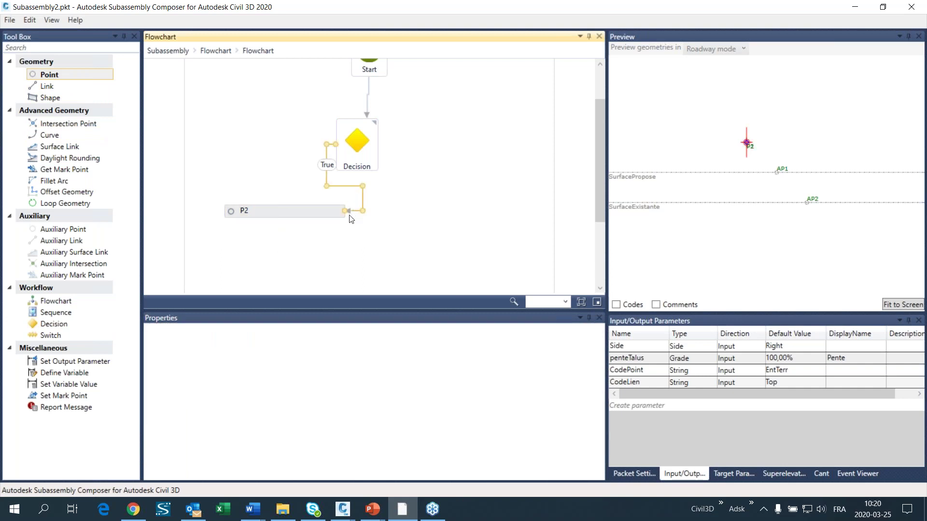
left_click_drag(326, 157, 286, 159)
left_click(352, 211)
left_click_drag(341, 208, 284, 213)
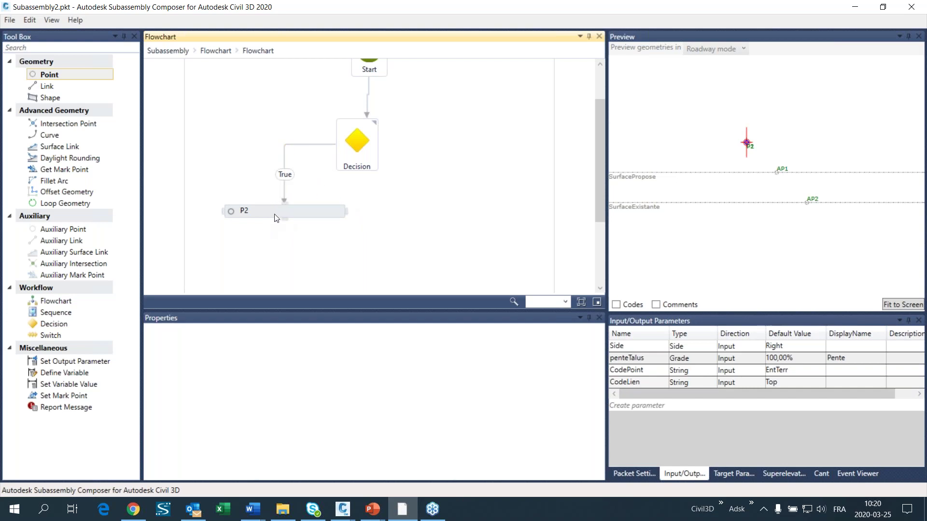
Base the new point P2 on P1 and set its geometry type to Slope to Surface.
left_click(280, 215)
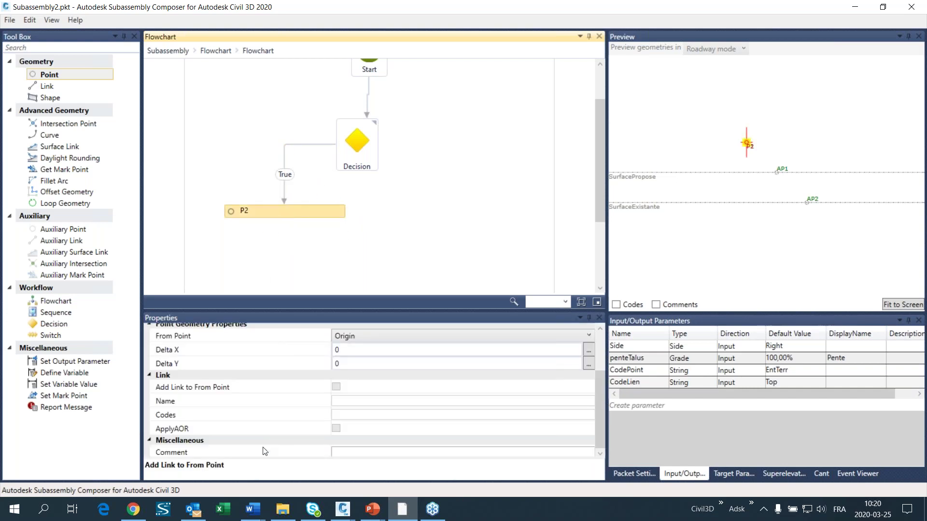
left_click(351, 336)
left_click(344, 375)
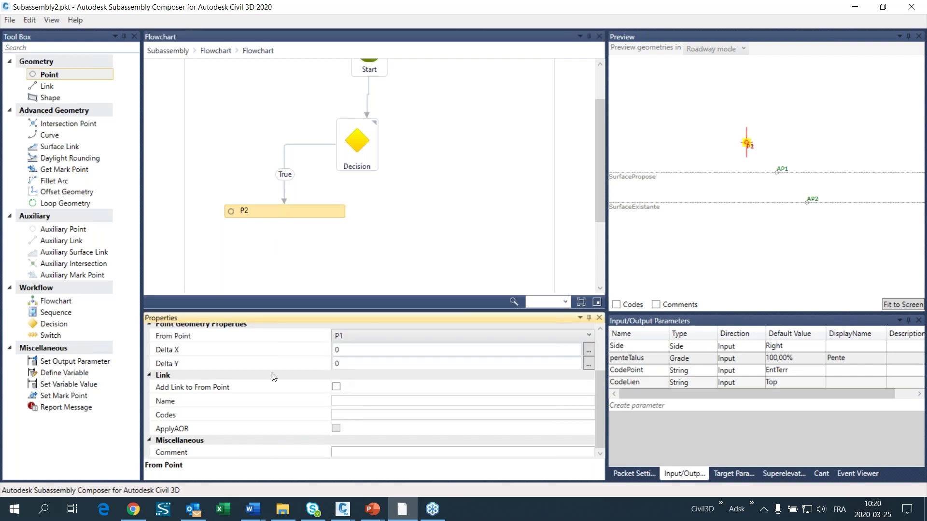
scroll(352, 386, "up", 3)
left_click(360, 378)
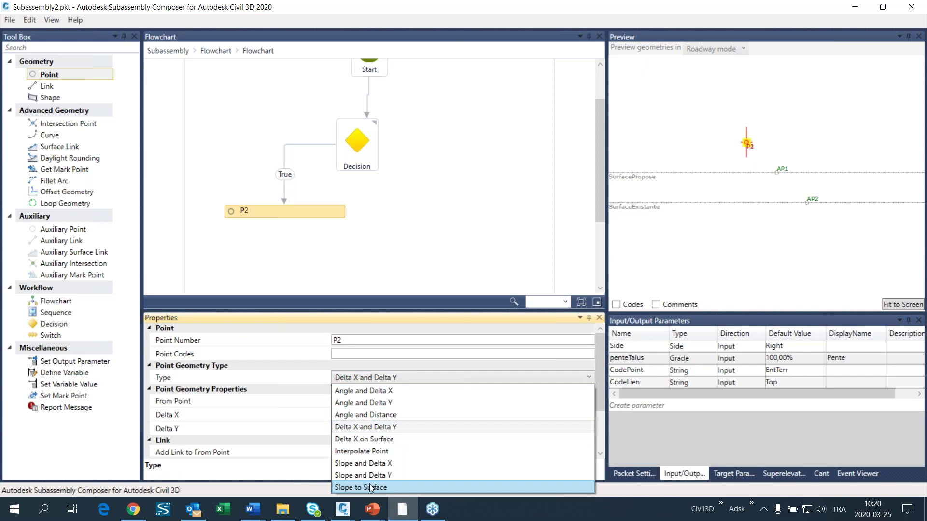
left_click(371, 488)
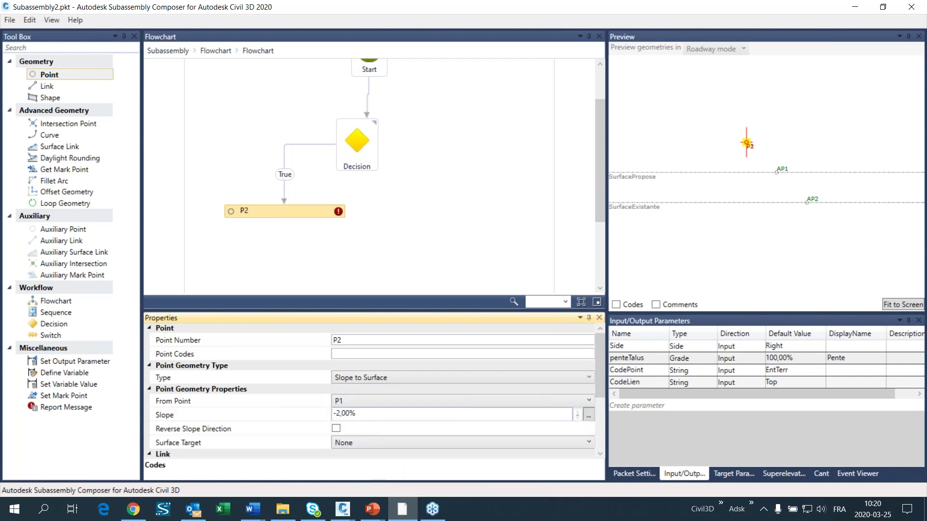
left_click_drag(338, 413, 373, 415)
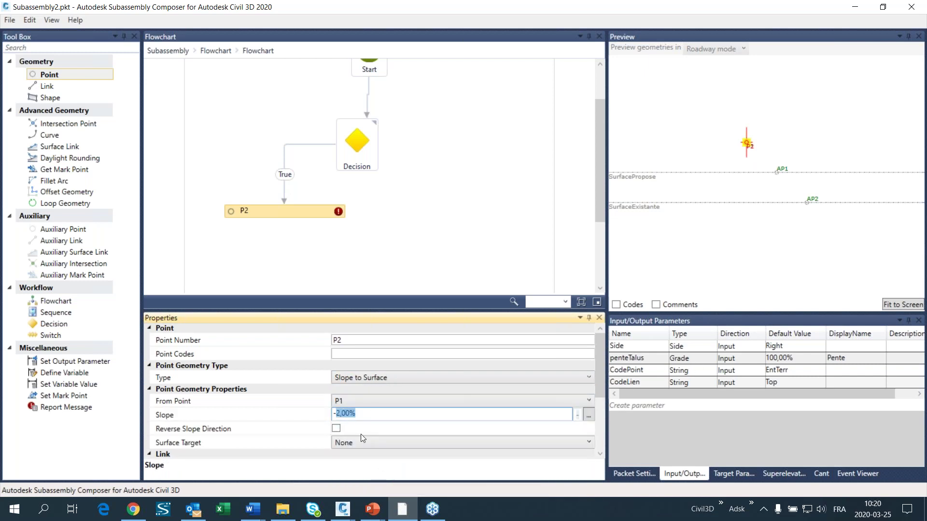
key("ctrl+v")
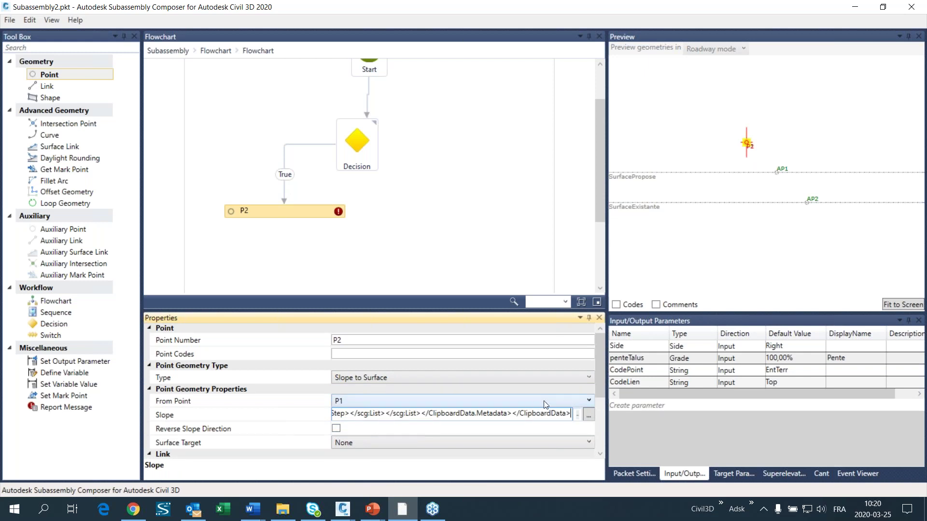
left_click(643, 359)
left_click(645, 360)
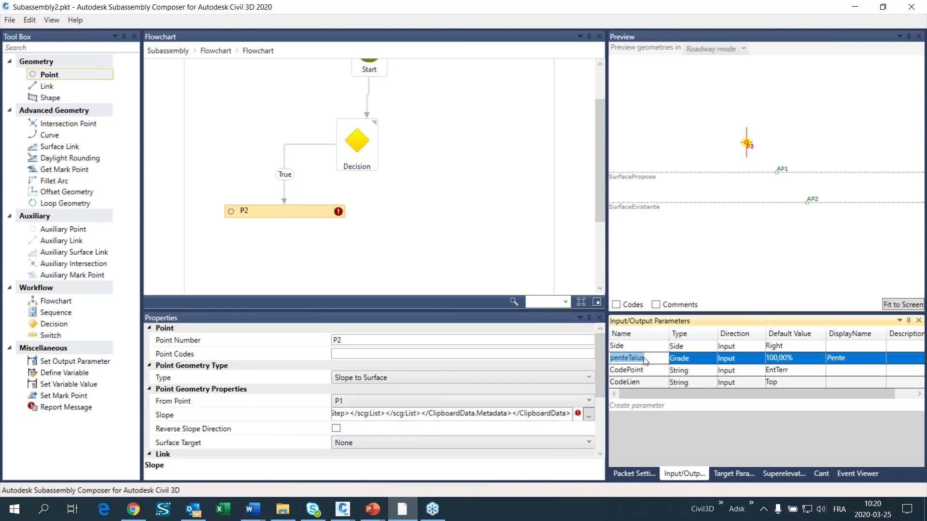
key("ctrl+v")
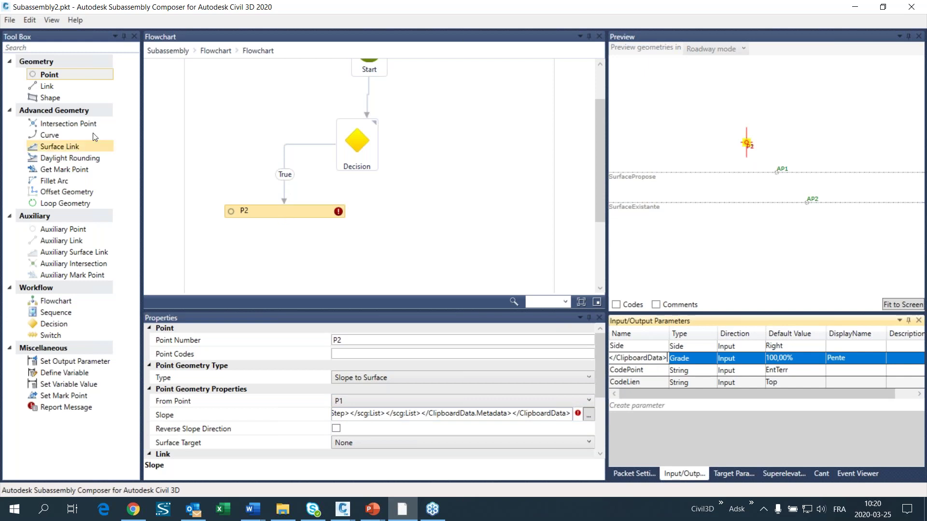
left_click(29, 19)
left_click(52, 34)
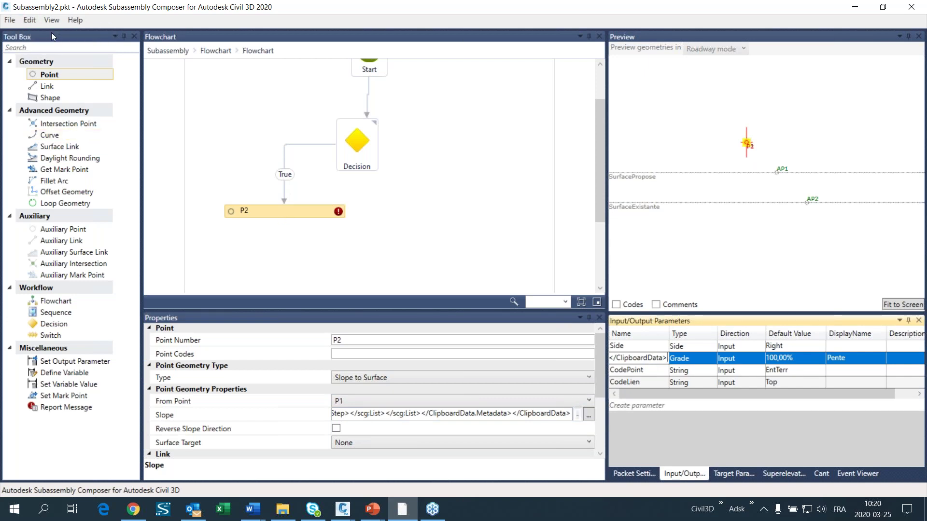
Rename the Grade input parameter as PenteTalus.
left_click_drag(667, 358, 558, 362)
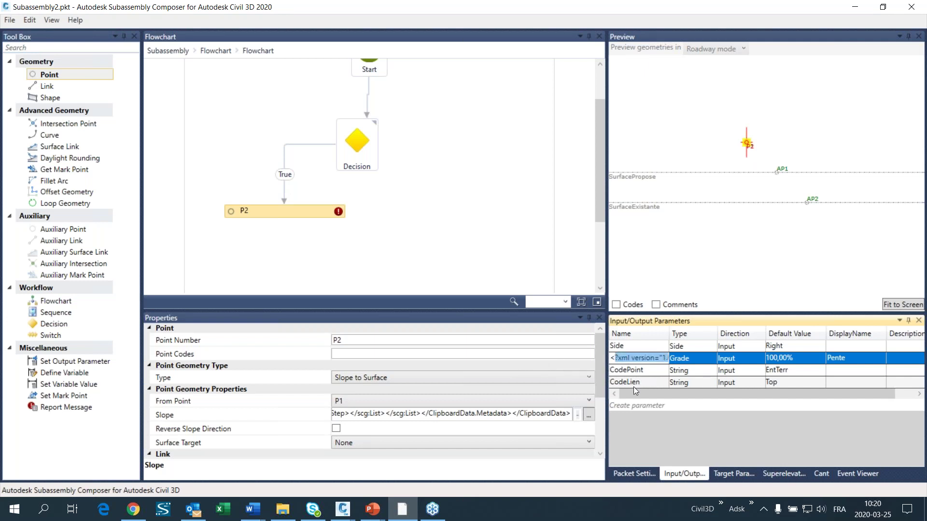
type("P")
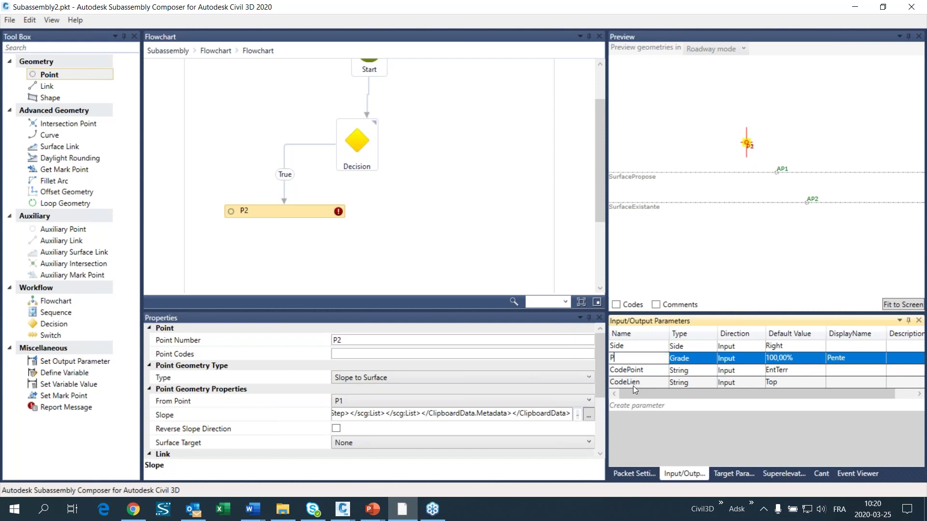
type("enteTalus")
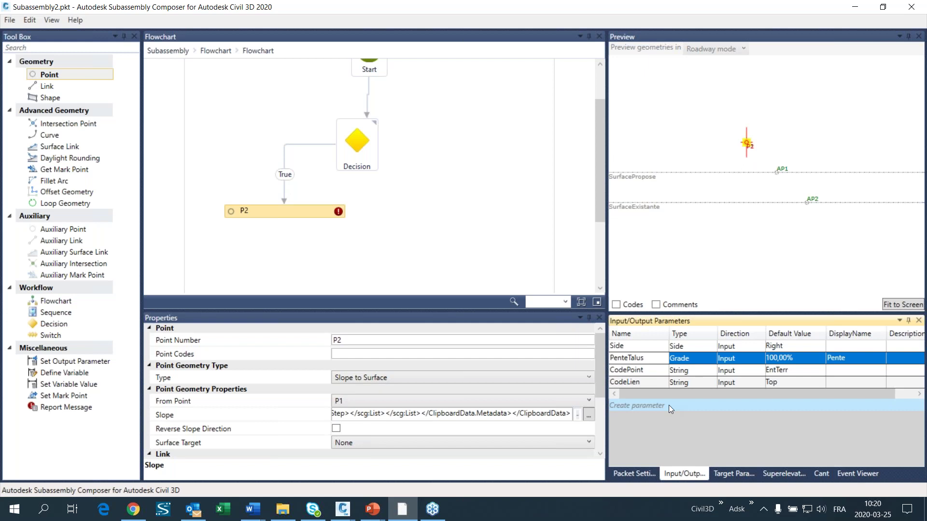
left_click(647, 346)
Set P2's slope to -PenteTalus, reusing the parameter name, and its surface target to SurfacePropose.
double_click(650, 357)
key("ctrl+c")
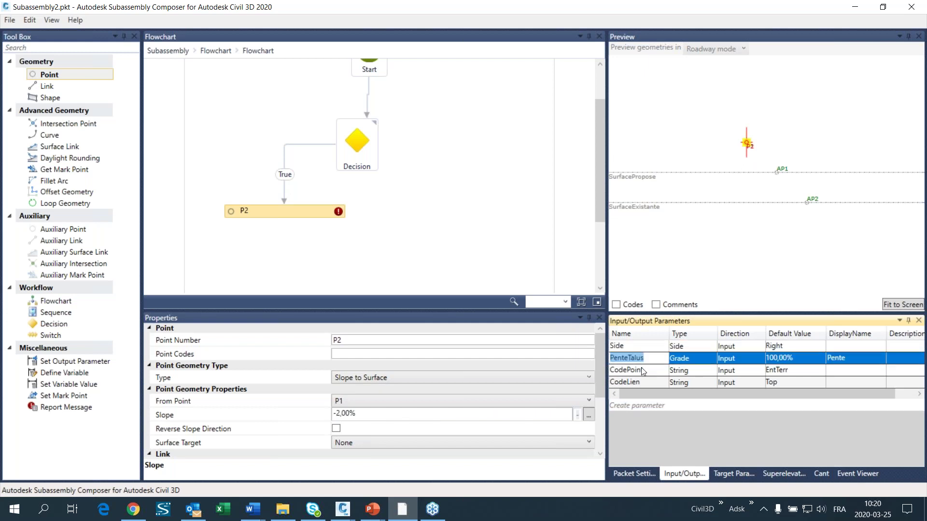
left_click(351, 413)
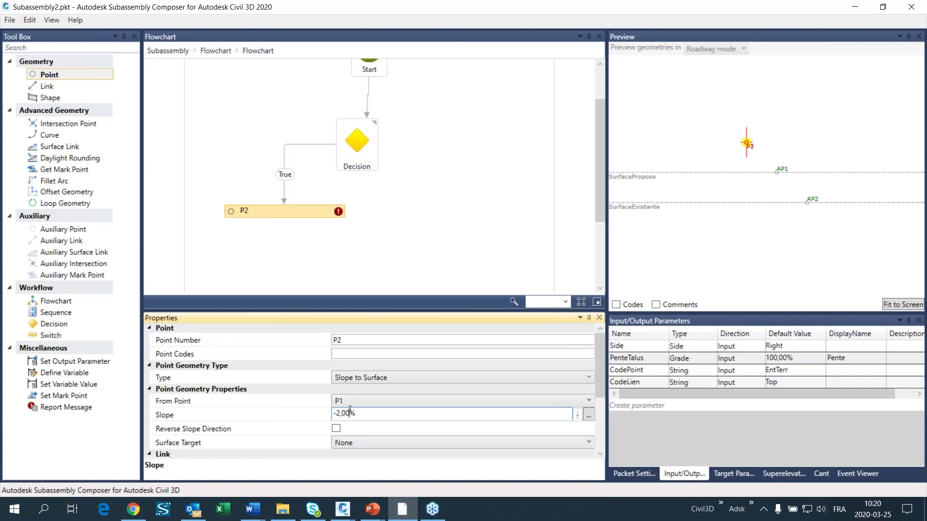
left_click_drag(338, 414, 368, 414)
key("ctrl+v")
left_click(343, 443)
left_click(352, 477)
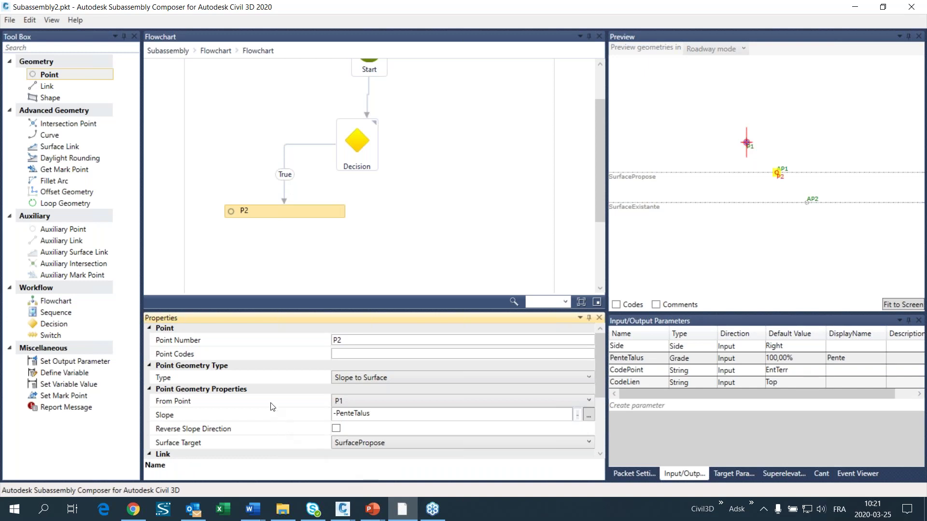
Add a link from P2 back to its from point.
scroll(276, 409, "down", 2)
left_click(338, 409)
left_click(337, 409)
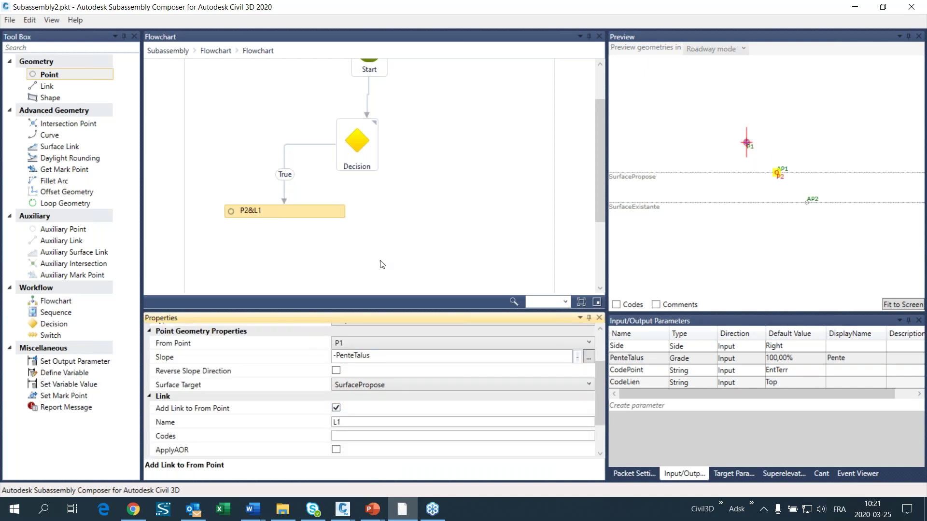
Duplicate the P2 point and link, connect the copy to the Decision's False branch, and set the copy's surface target to SurfaceExistante.
left_click(295, 218)
key("ctrl+v")
left_click_drag(299, 219, 453, 216)
mouse_move(379, 146)
left_click_drag(413, 146, 433, 207)
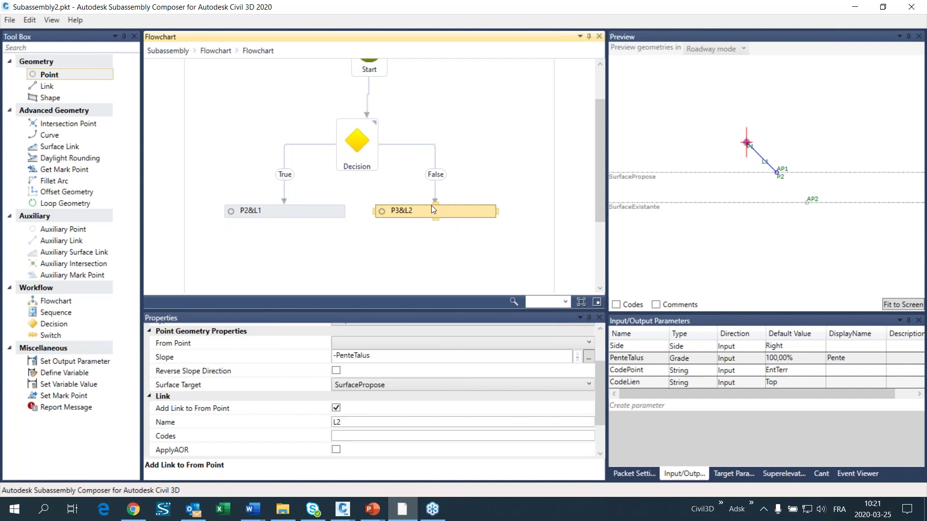
left_click(359, 389)
left_click(359, 411)
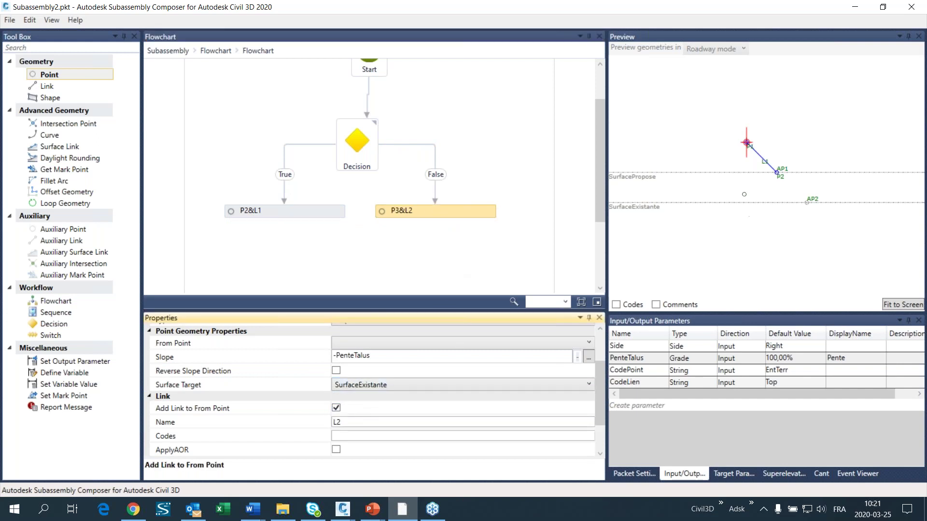
Shift the SurfacePropose line in the preview to check how the sloped link follows it.
left_click(628, 177)
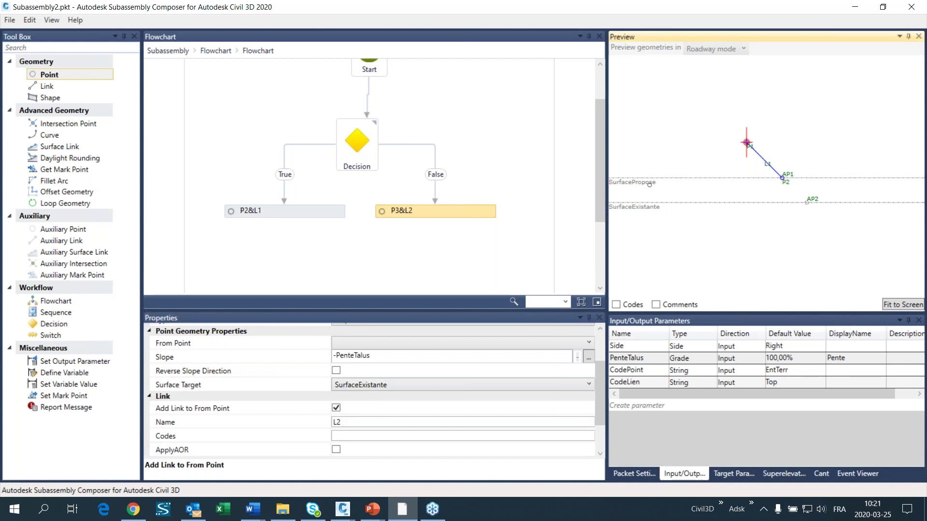
left_click_drag(632, 183, 636, 163)
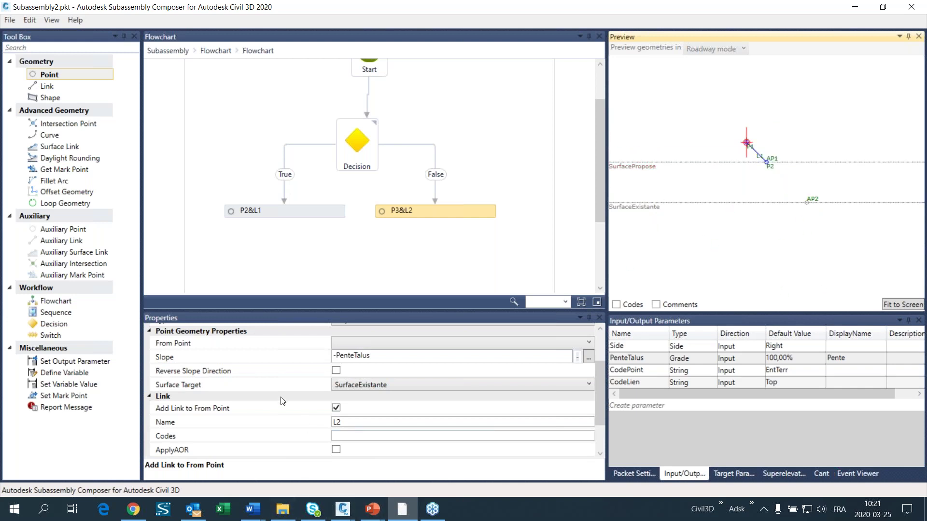
left_click(9, 21)
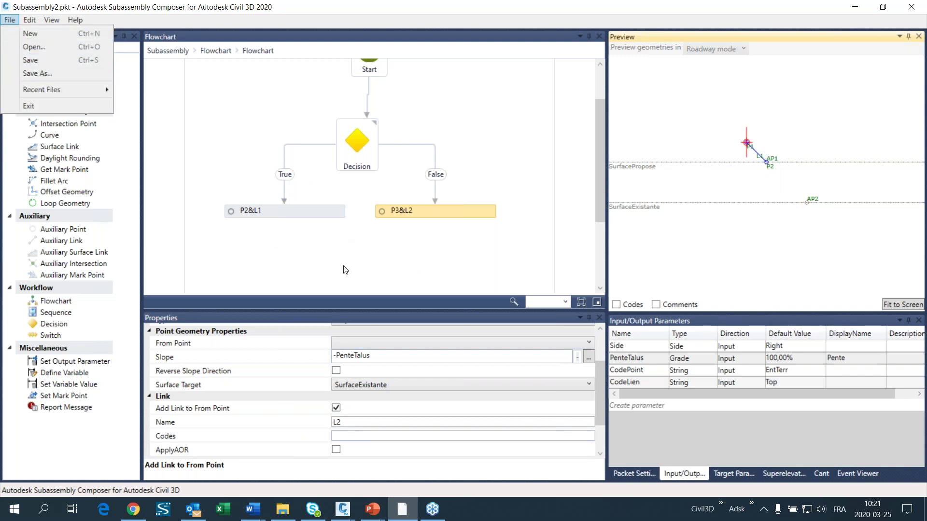
Switch to the DeuxSurfaces.dwg drawing in Civil 3D and start importing subassemblies into the Demo tool palette.
mouse_move(337, 512)
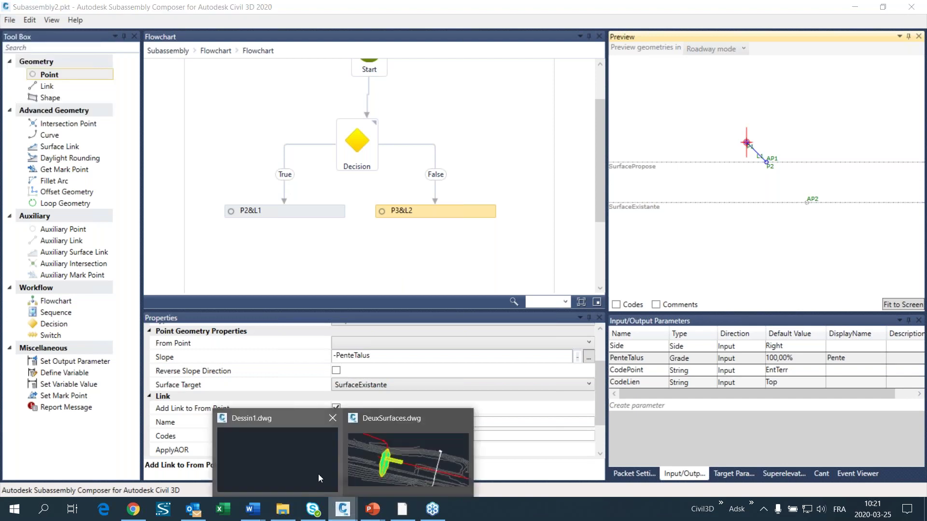
left_click(403, 465)
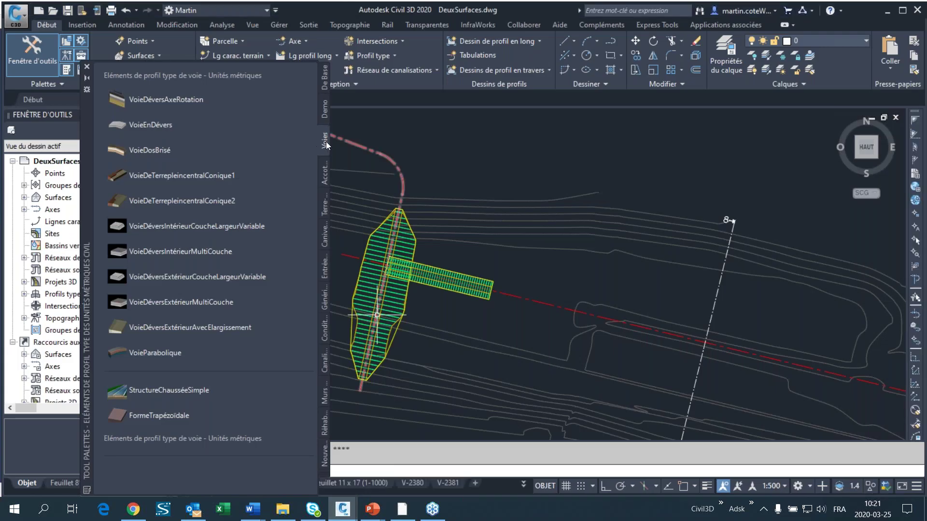
left_click(324, 109)
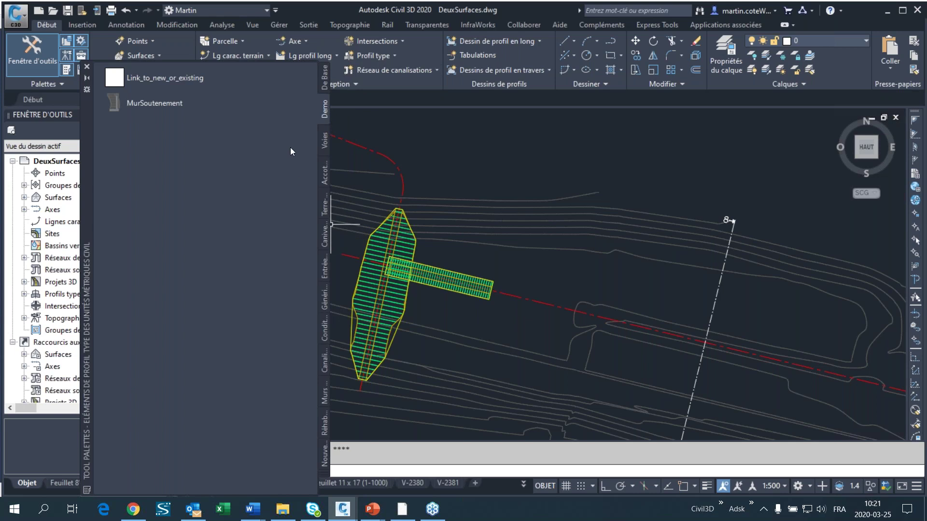
right_click(323, 110)
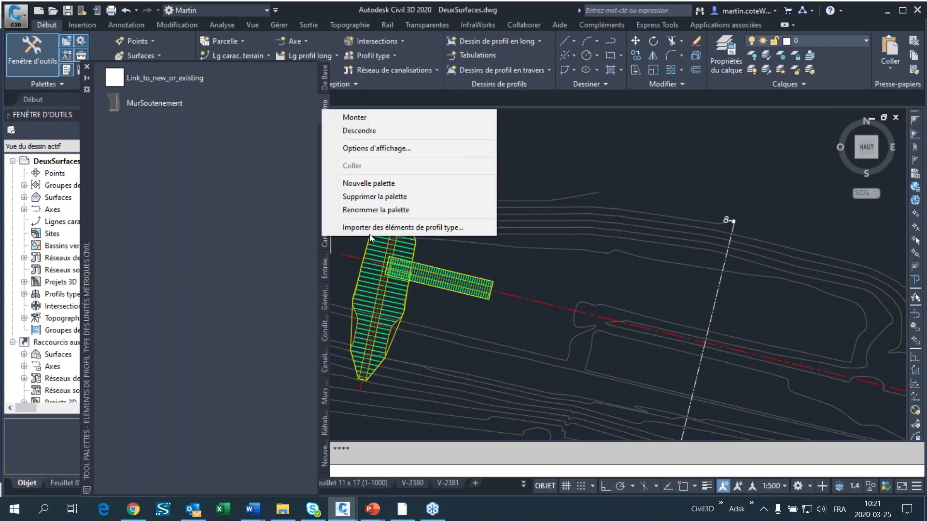
left_click(395, 227)
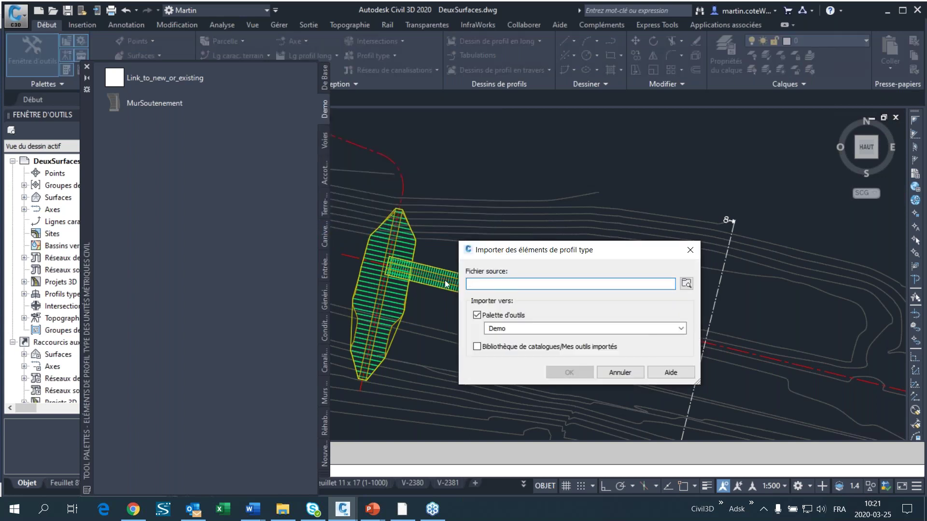
Import Pente2Surfaces.pkt from the SUubassembly Composer folder into the Demo tool palette.
left_click(686, 283)
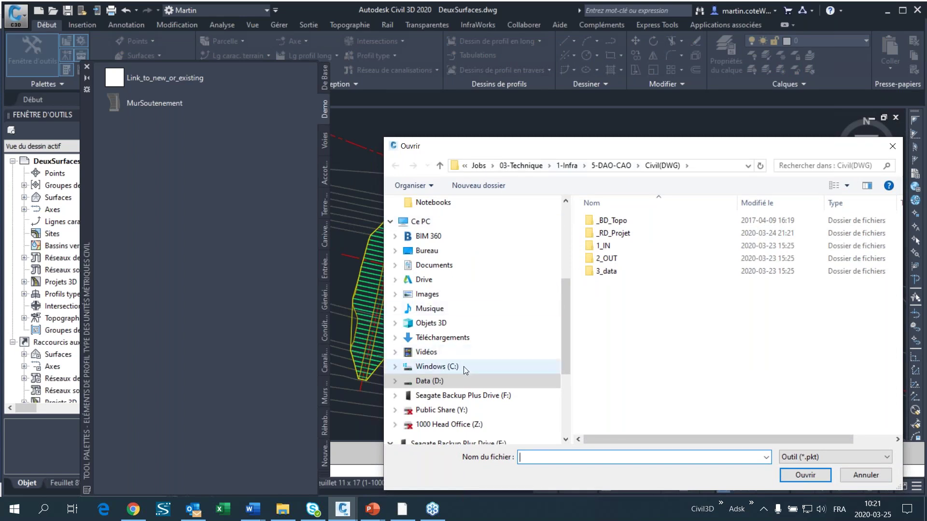
scroll(461, 252, "up", 4)
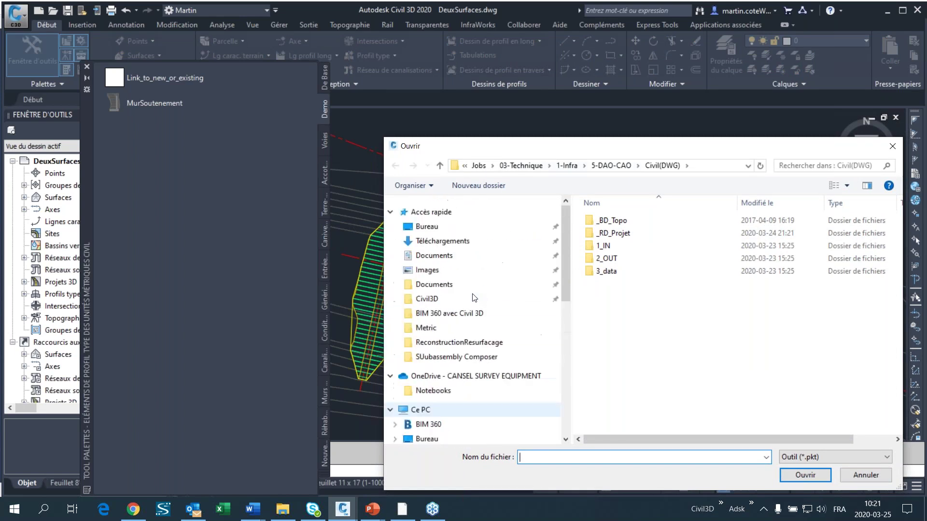
left_click(474, 356)
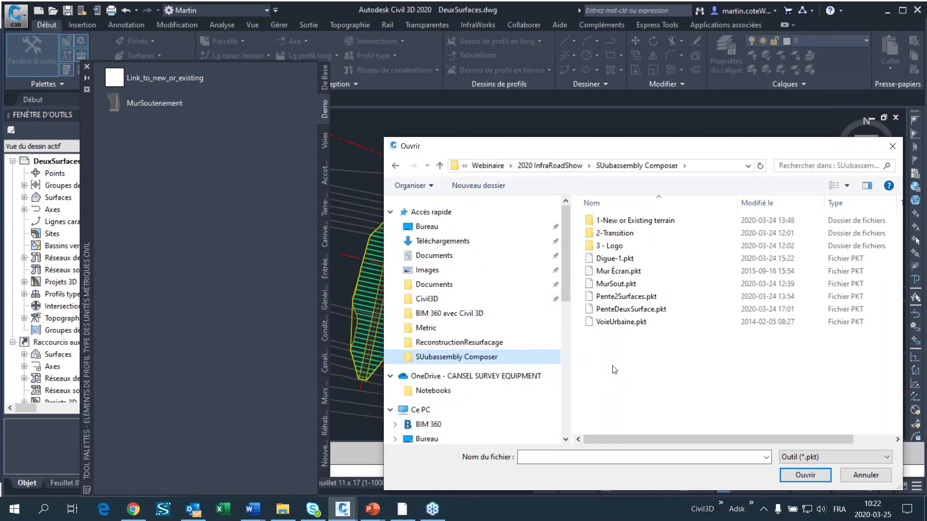
left_click(621, 297)
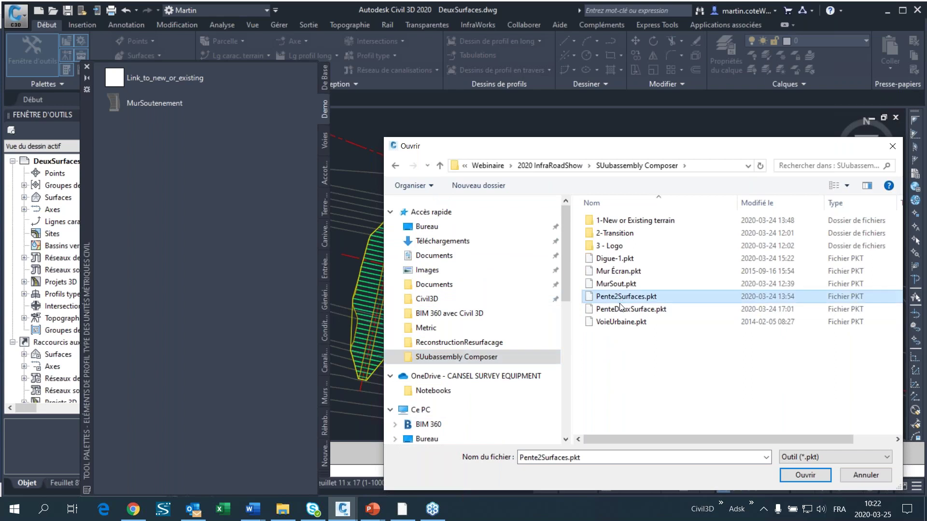
left_click(809, 477)
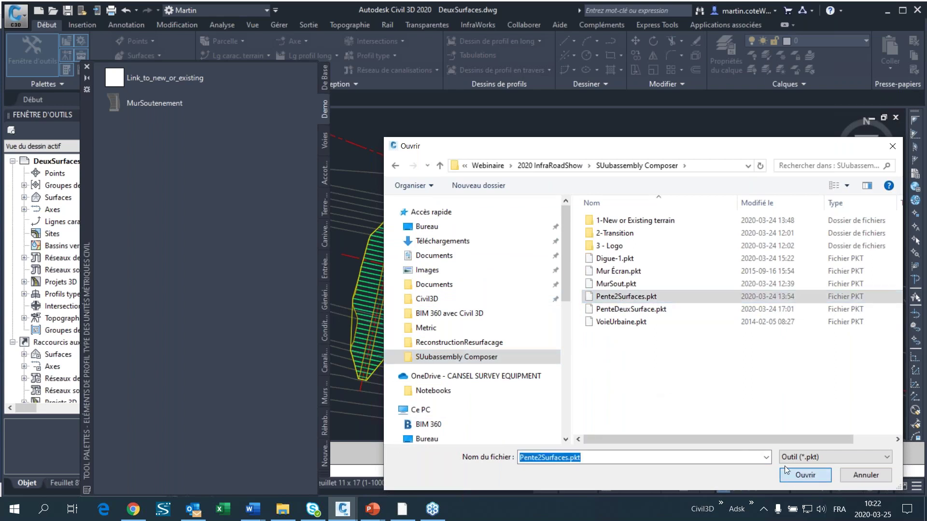
left_click(807, 476)
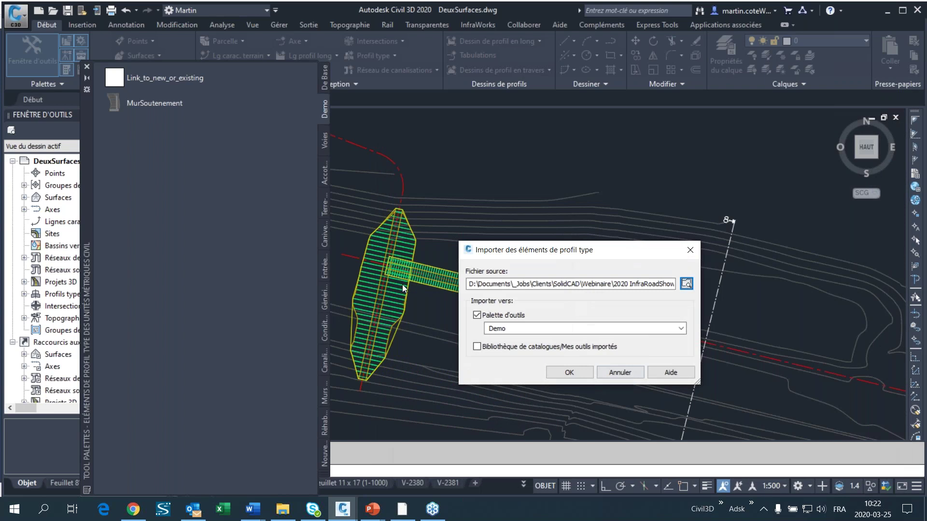
left_click(578, 372)
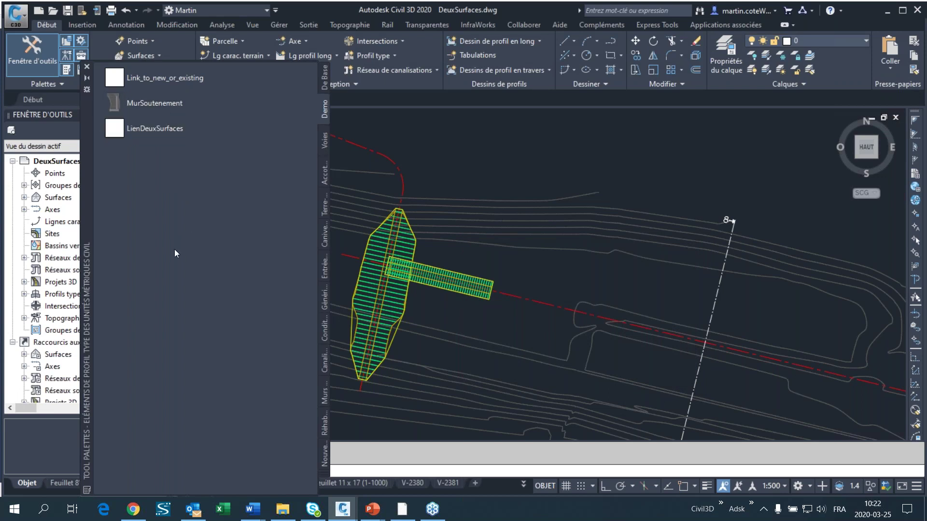
Replace the right slope of the upper assembly with the Link_to_new_or_existing subassembly, keeping the similar targets.
left_click(150, 76)
scroll(487, 221, "down", 5)
scroll(472, 260, "up", 5)
scroll(417, 226, "up", 4)
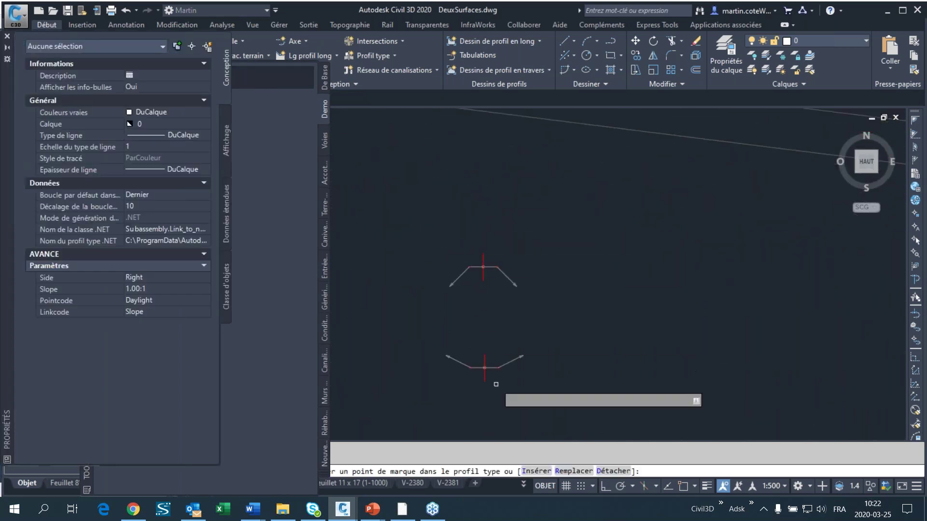
type("R")
key("Return")
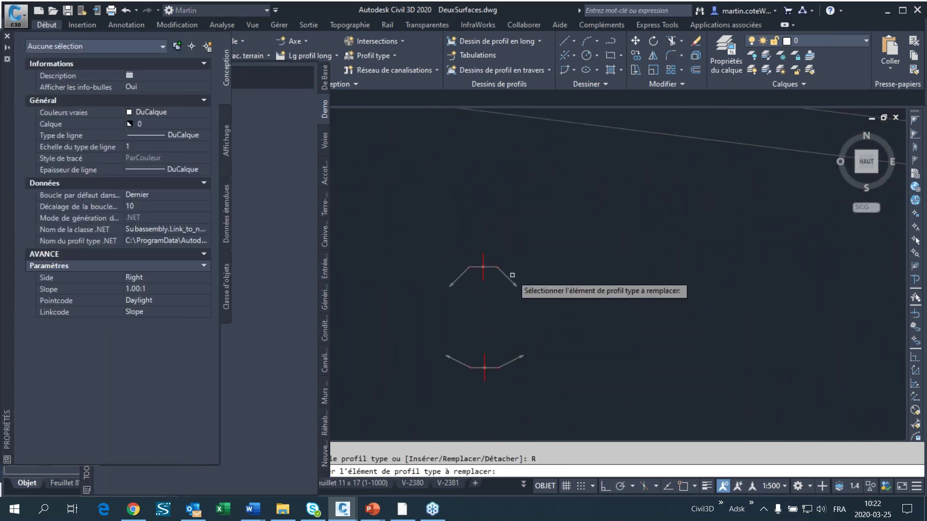
left_click(517, 292)
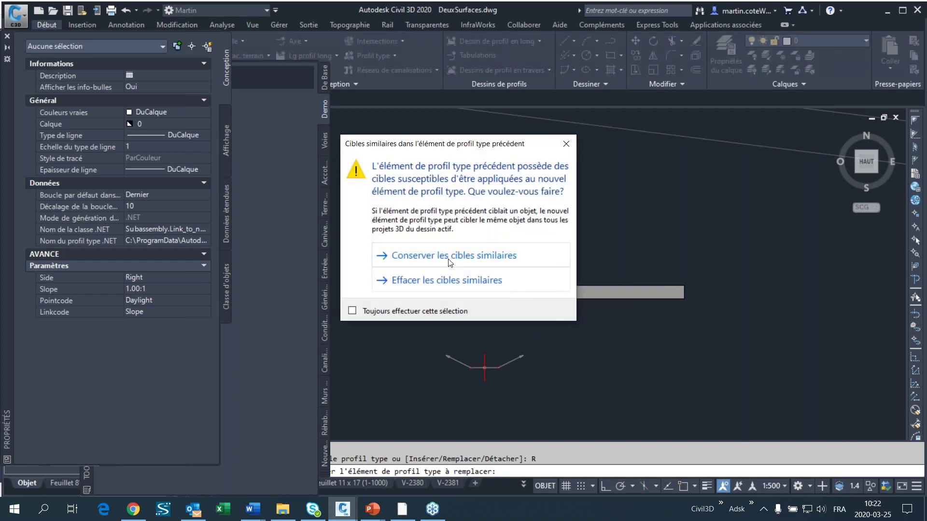
left_click(447, 255)
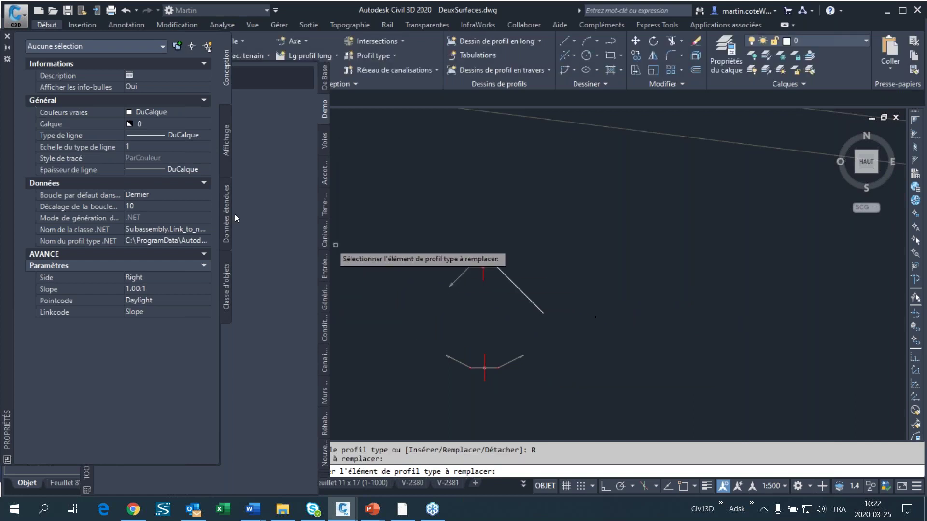
Set the subassembly's Side to Left and replace the upper assembly's left slope with it, keeping the similar targets.
left_click(149, 275)
left_click(148, 274)
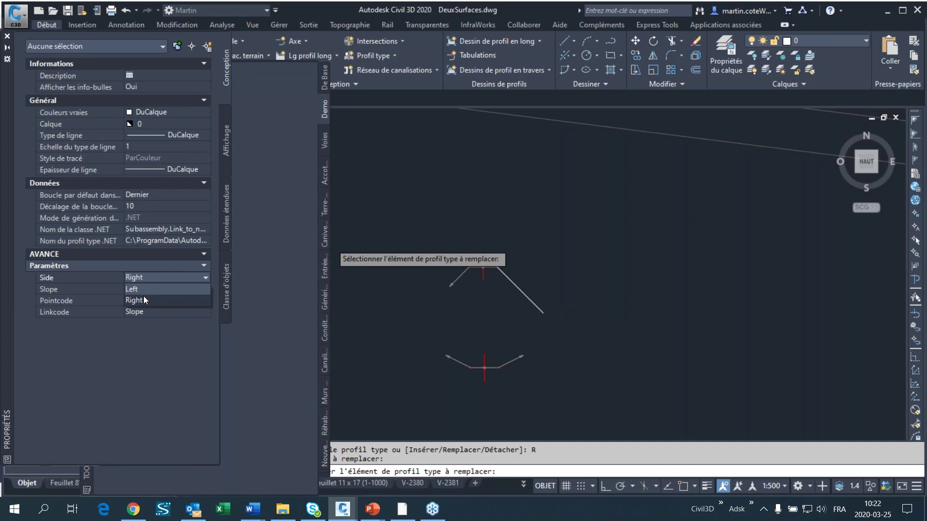
left_click(142, 291)
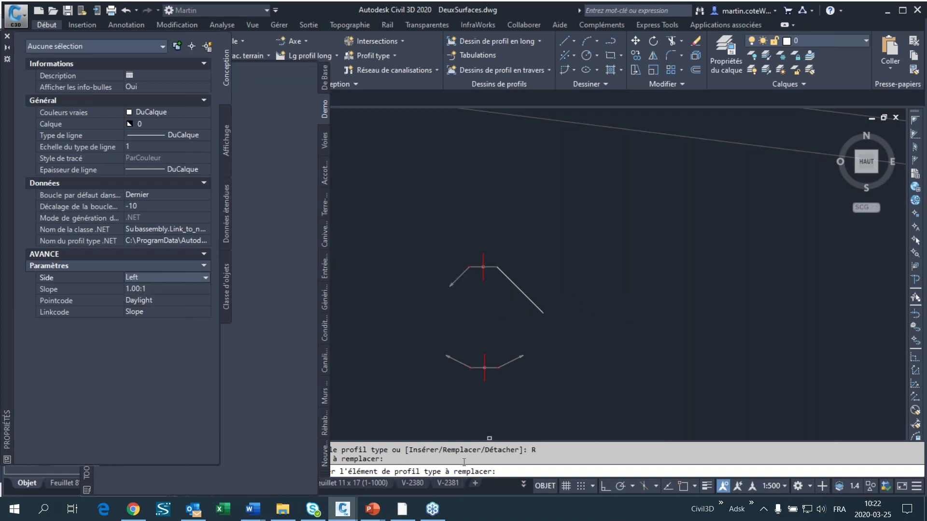
left_click(447, 293)
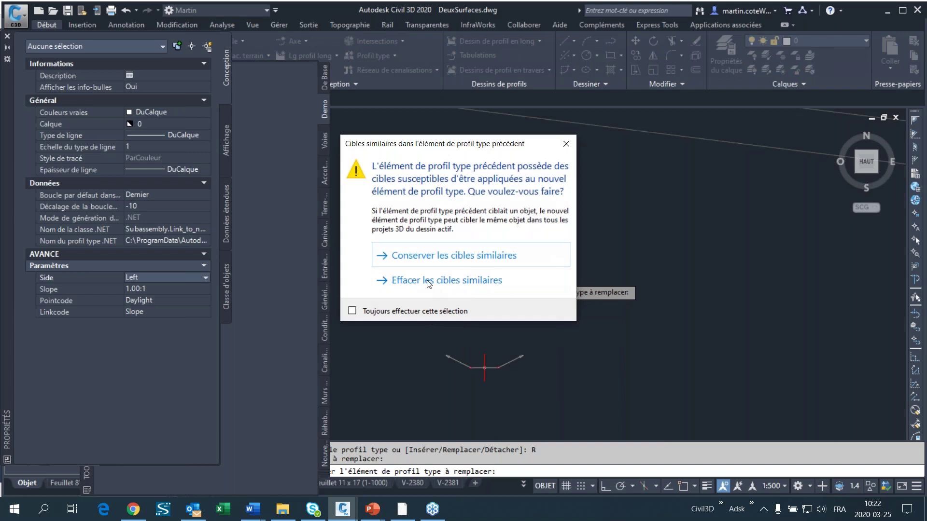
left_click(434, 260)
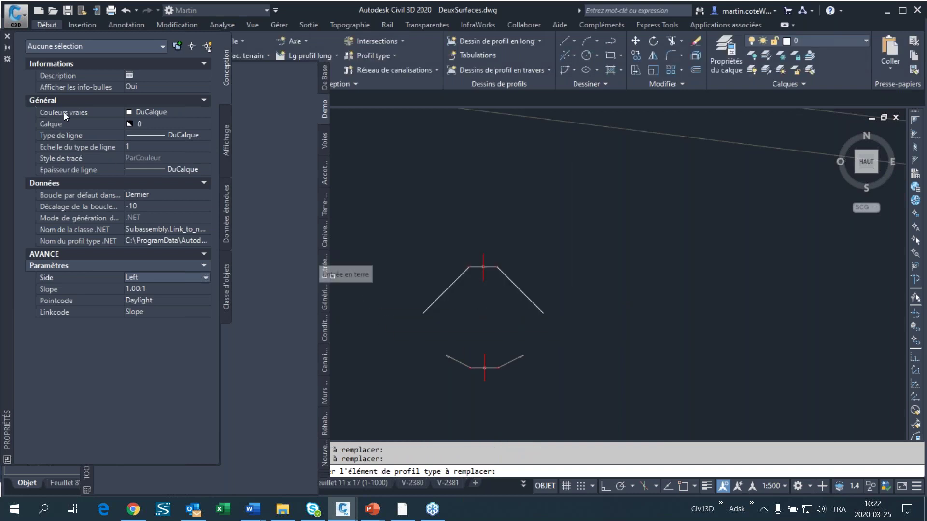
left_click(7, 37)
key("Escape")
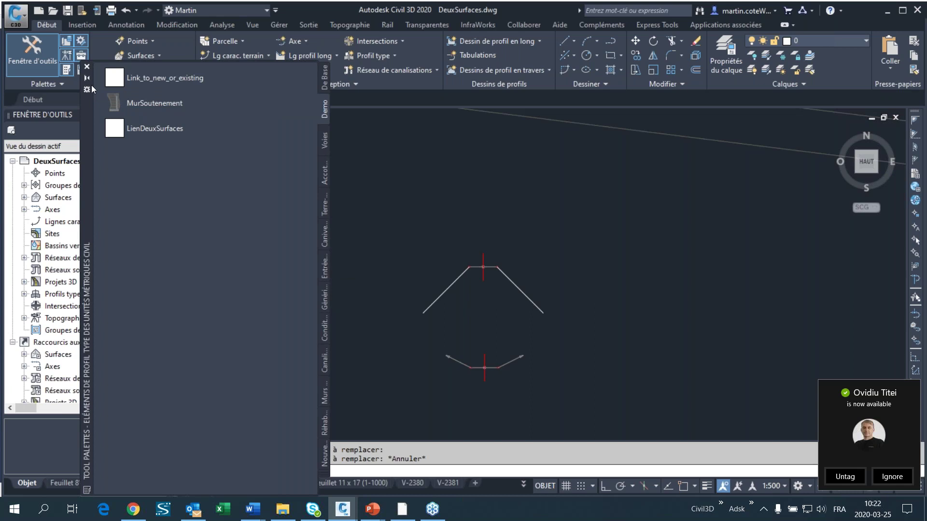
Close the tool palettes and open the target mapping for the region of the short corridor crossing the dam.
left_click(87, 67)
scroll(463, 371, "down", 5)
scroll(523, 265, "up", 4)
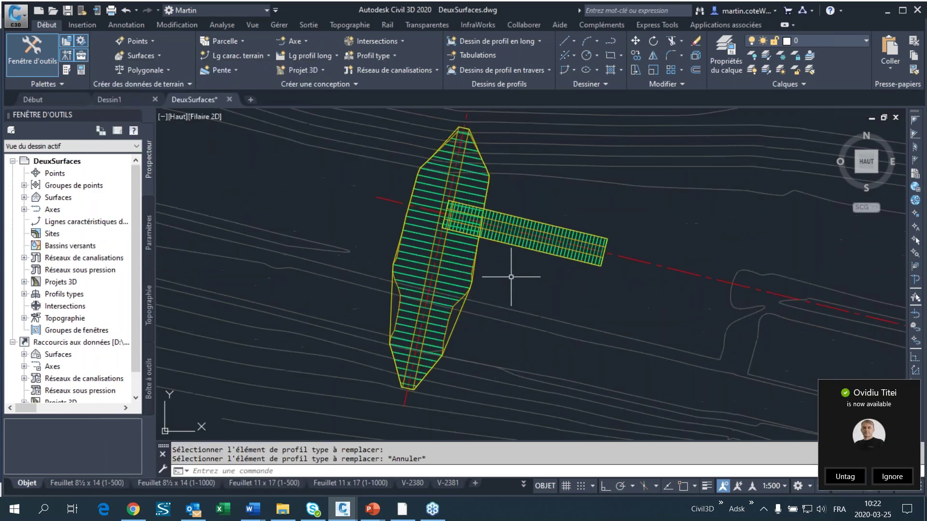
key("Escape")
left_click(482, 222)
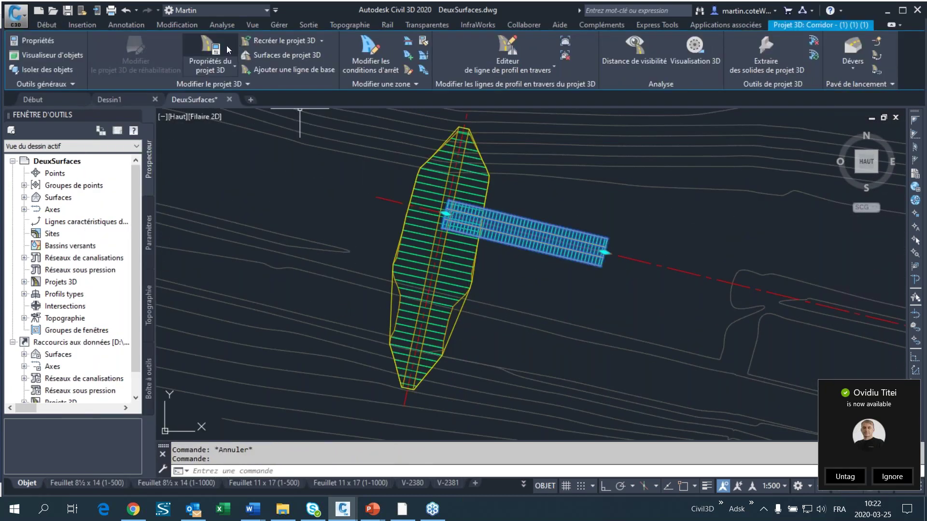
left_click(367, 54)
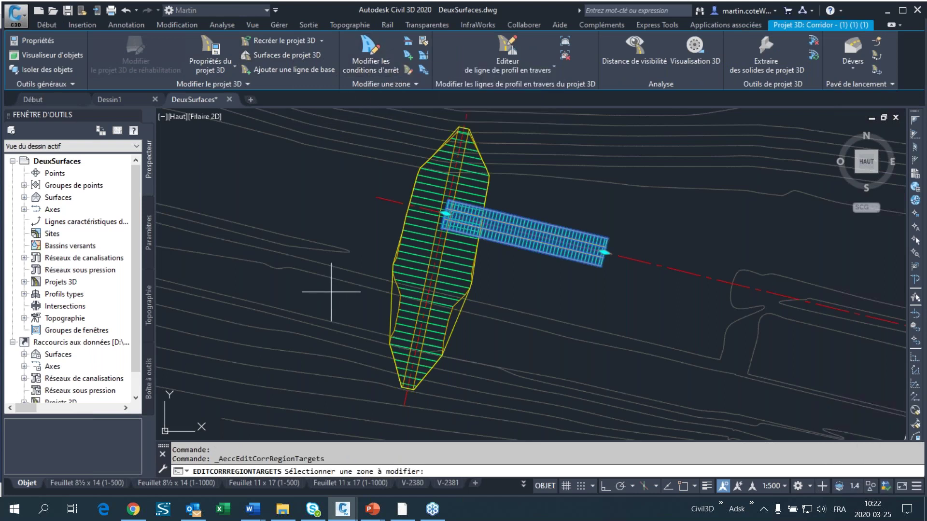
left_click(480, 231)
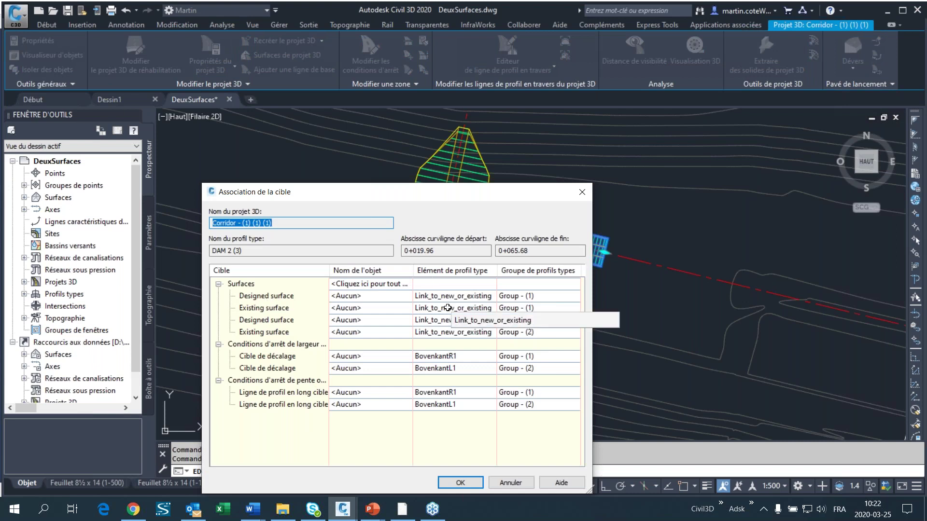
Examine the Designed surface and Existing surface targets of both Link_to_new_or_existing groups.
left_click(266, 297)
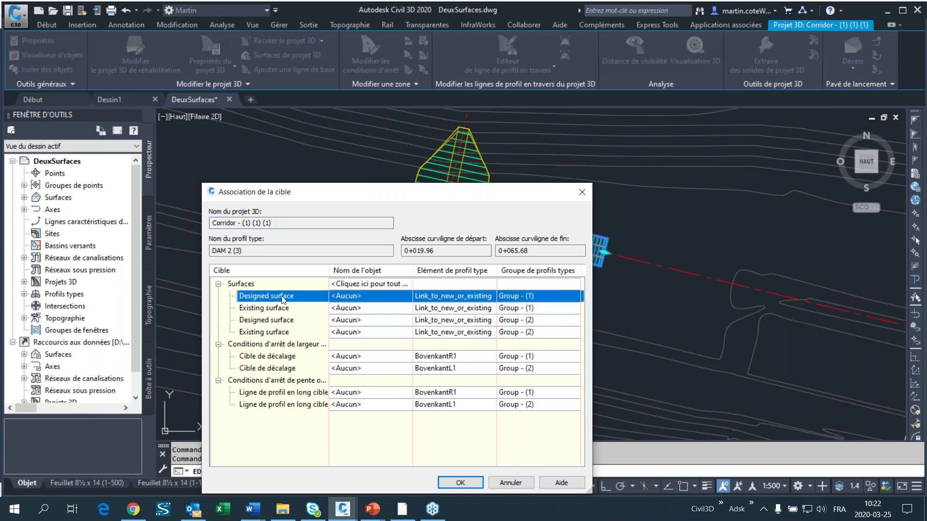
left_click(259, 309)
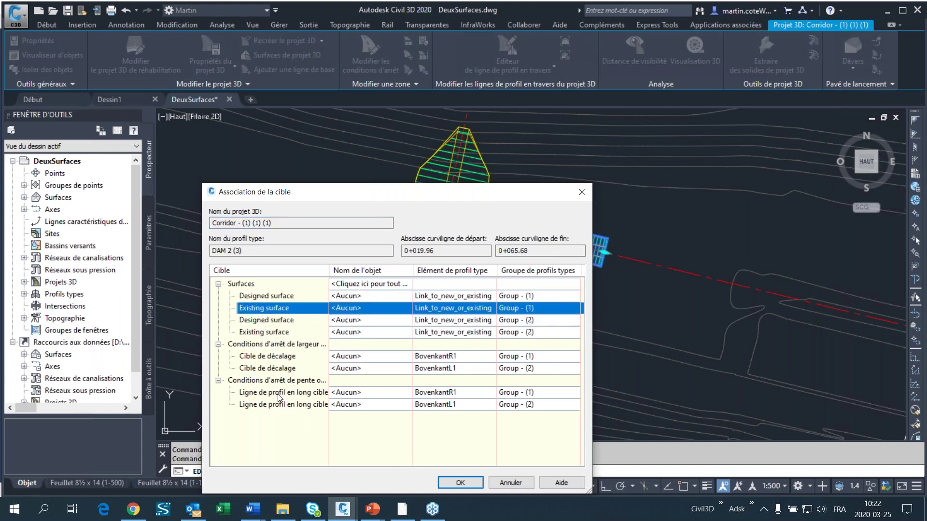
left_click(260, 321)
left_click(258, 332)
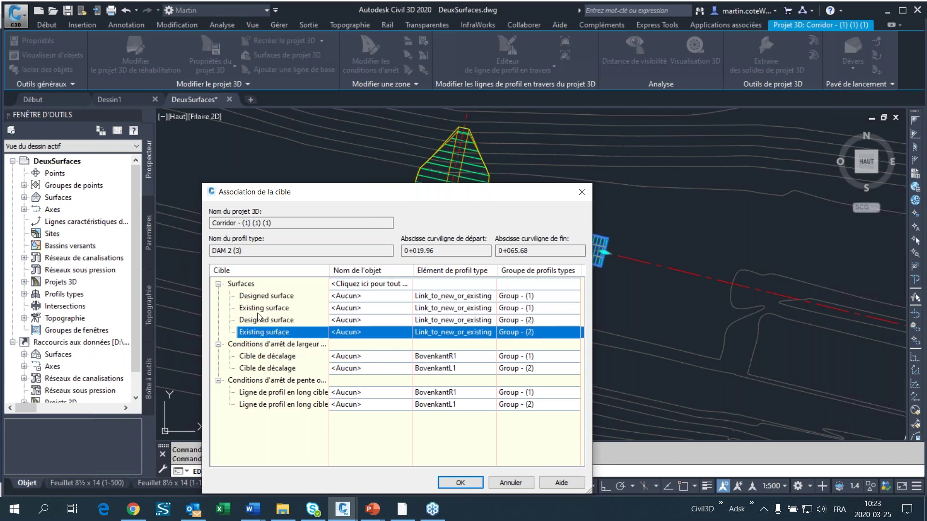
left_click(260, 299)
left_click(259, 308)
left_click(260, 320)
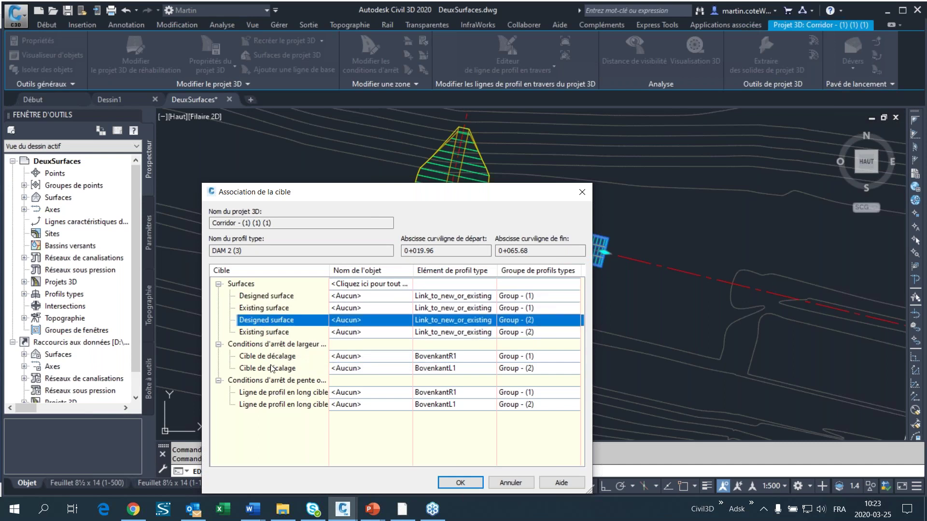
Switch to Subassembly Composer to review the target parameters, and return to Civil 3D to compare them with the corridor's surface targets.
left_click(397, 514)
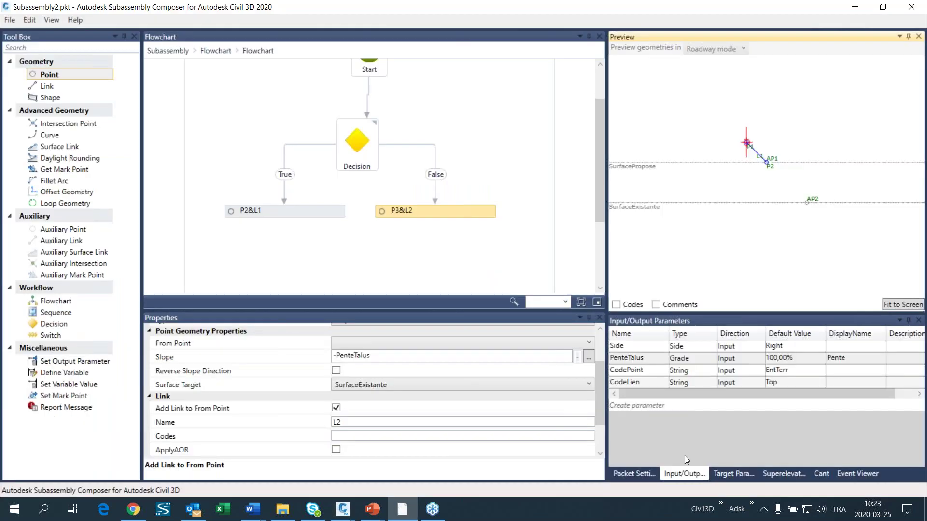
left_click(730, 474)
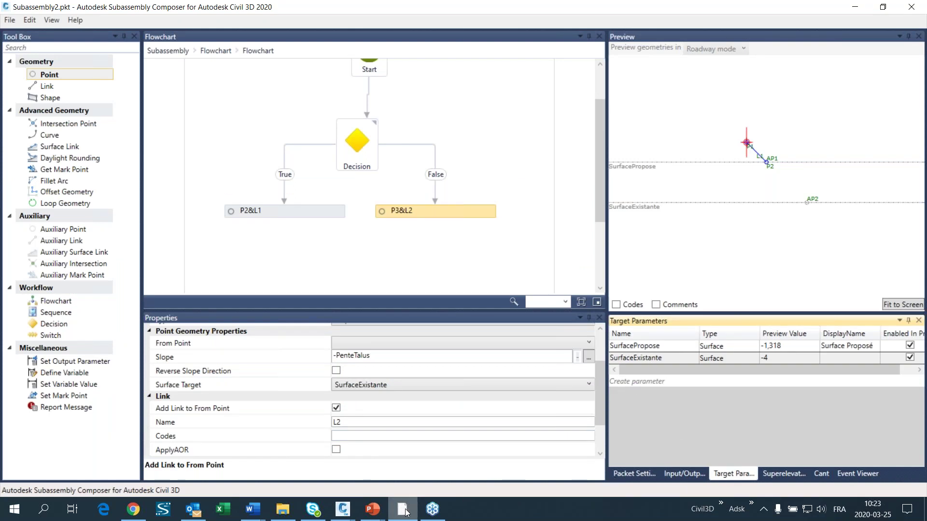
mouse_move(347, 512)
left_click(383, 465)
left_click(274, 297)
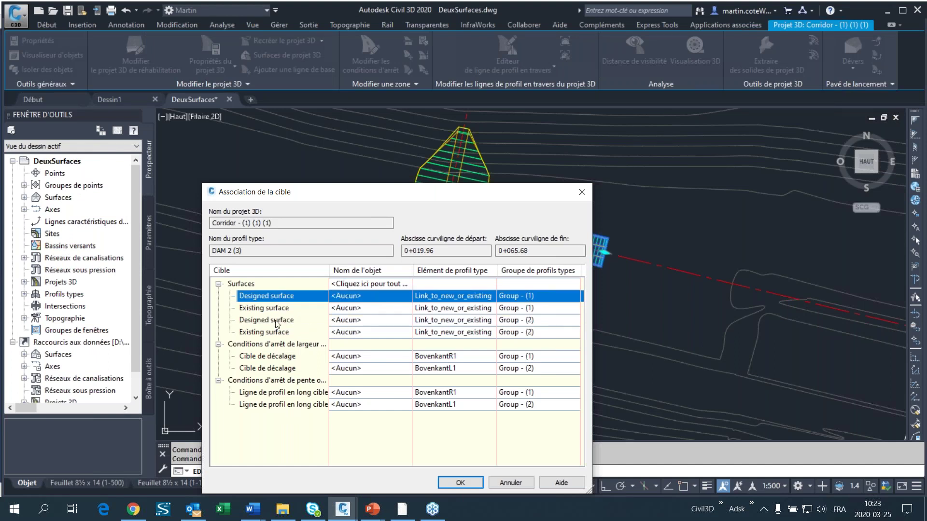
left_click(261, 309)
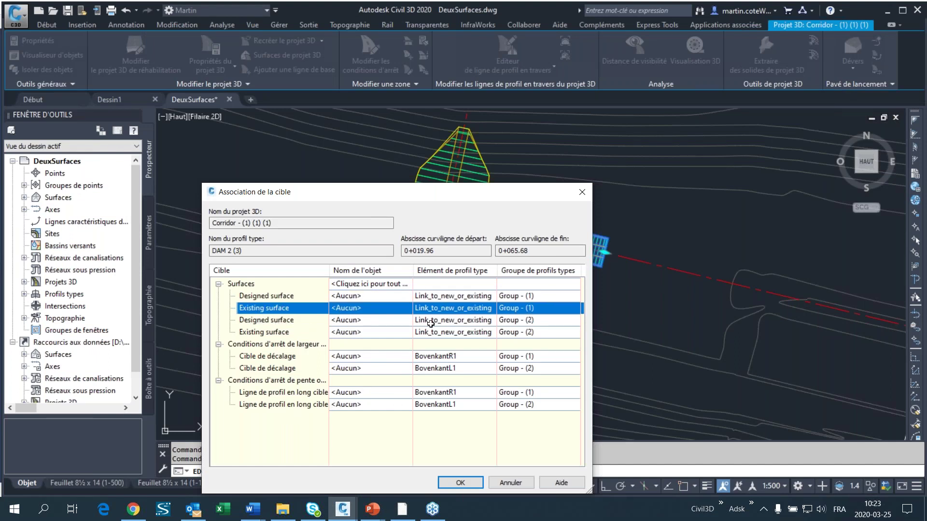
For Group - (1), set the Designed surface target to SUR DAM 1 and the Existing surface target to DTM.
left_click(343, 297)
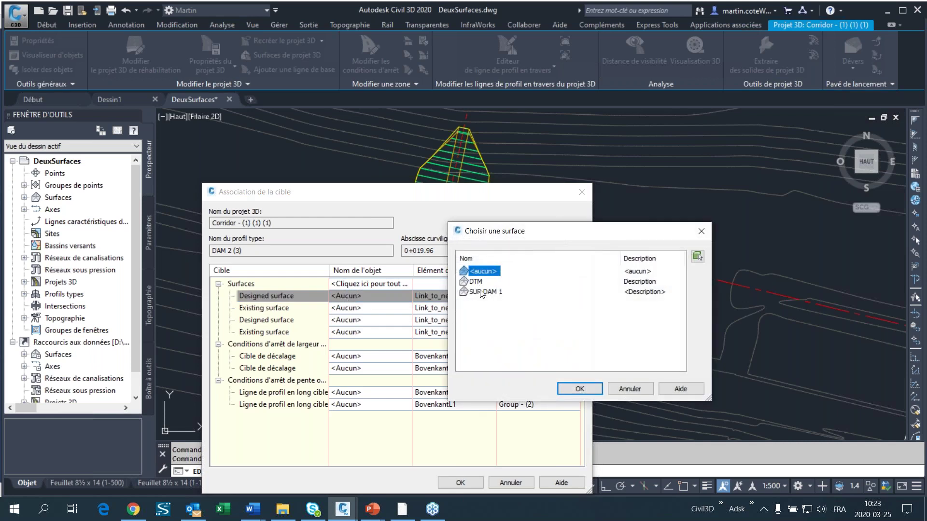
left_click(481, 293)
double_click(481, 293)
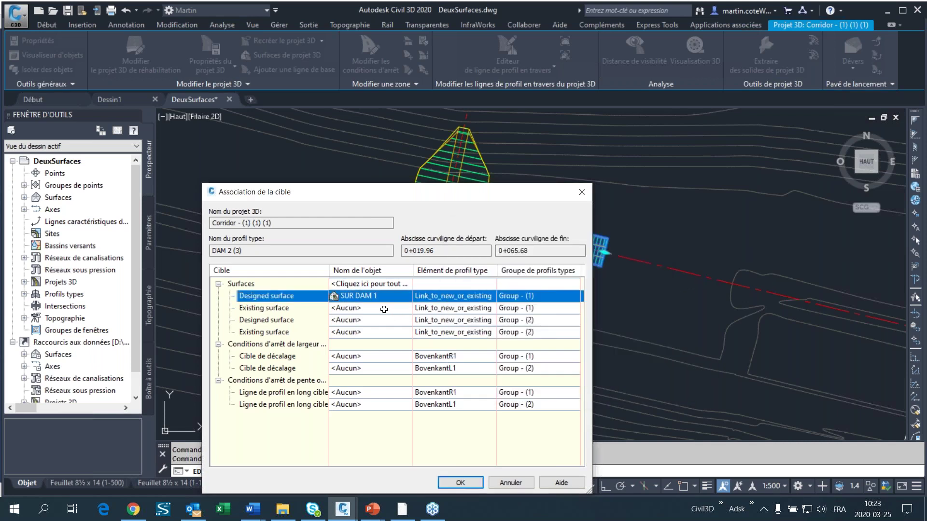
left_click(378, 307)
double_click(480, 283)
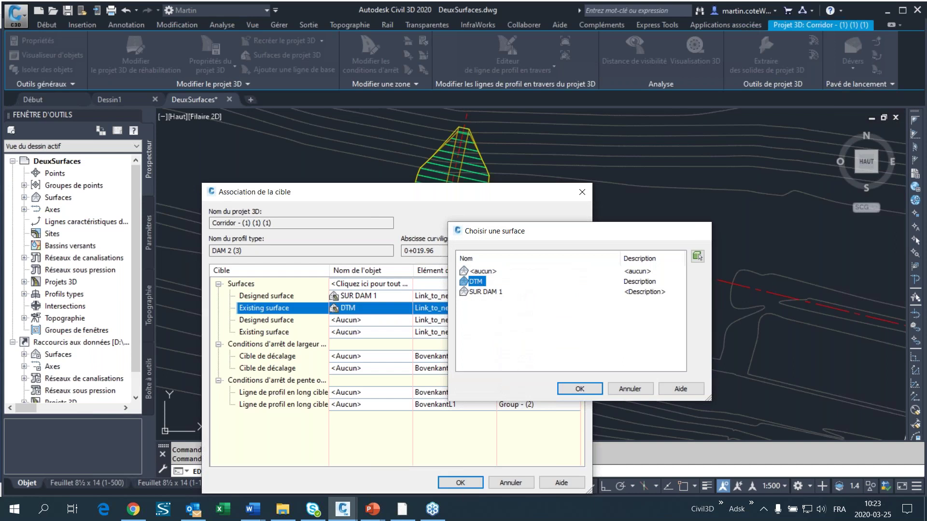
For Group - (2), target SUR DAM 1 as Designed surface and DTM as Existing surface, and apply the mapping to the corridor region.
left_click(378, 320)
left_click(481, 293)
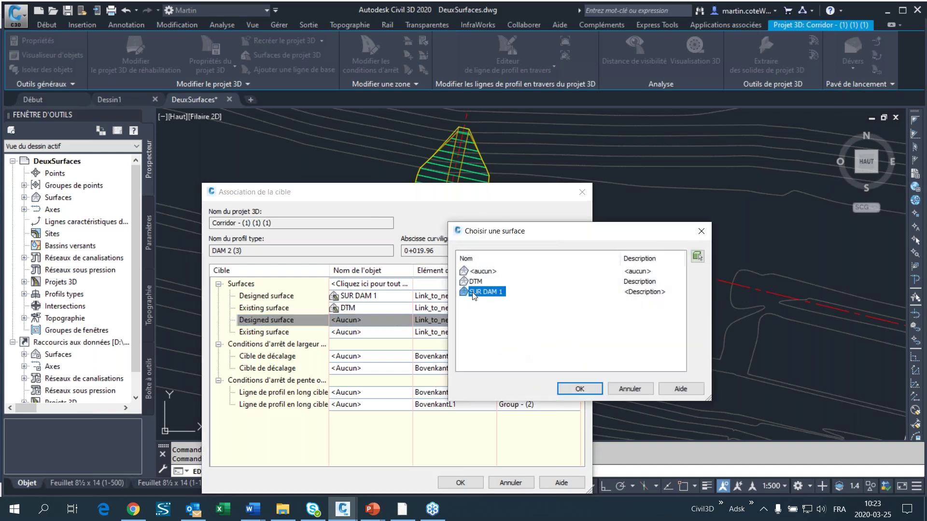
double_click(481, 292)
left_click(373, 332)
double_click(475, 283)
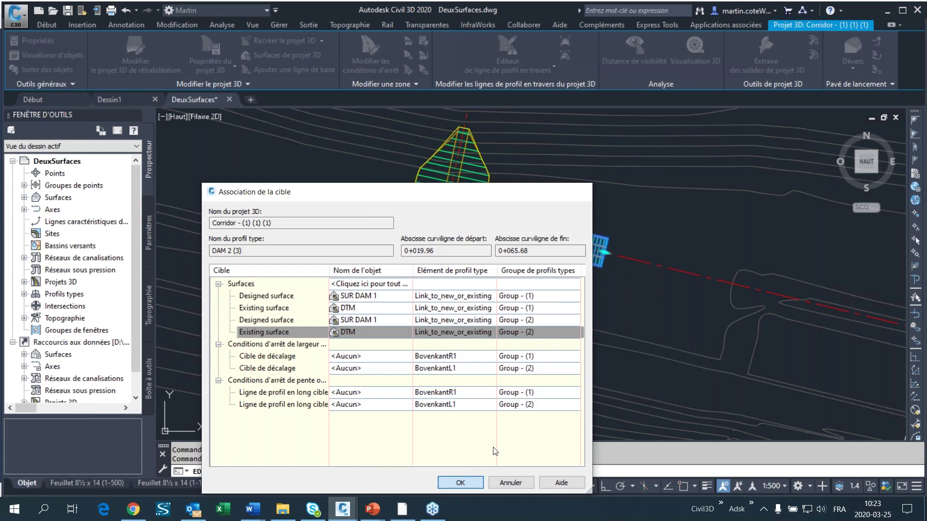
left_click(463, 478)
scroll(447, 213, "up", 7)
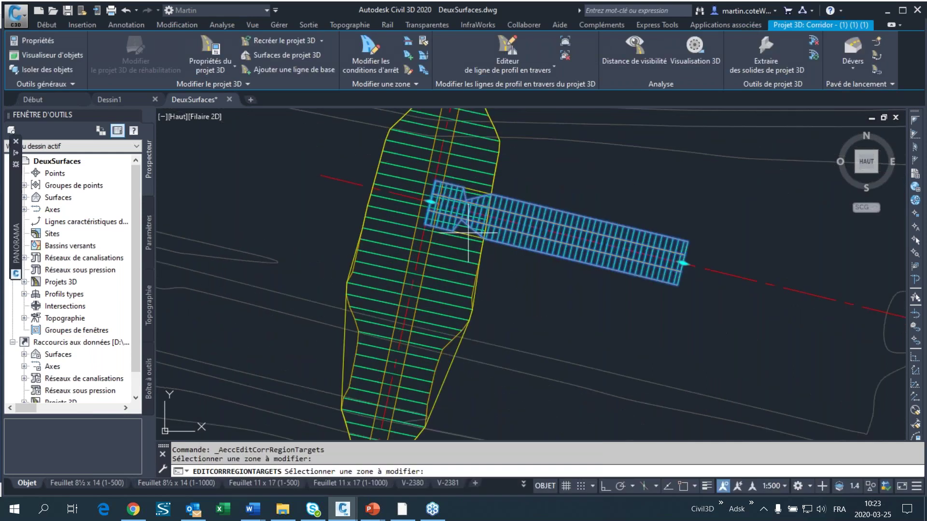
key("Escape")
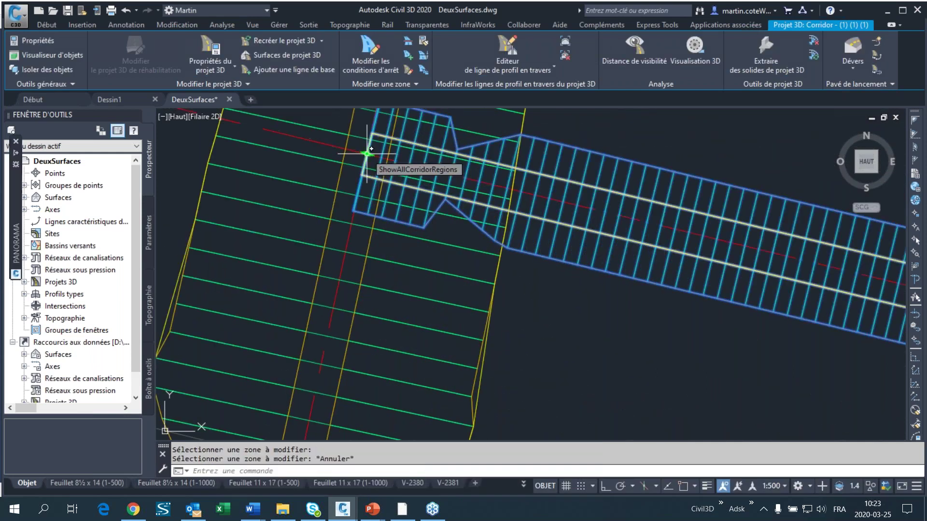
Stretch the start of the access corridor's region along its alignment to about station 0+026, within the dam's side slope.
left_click(368, 153)
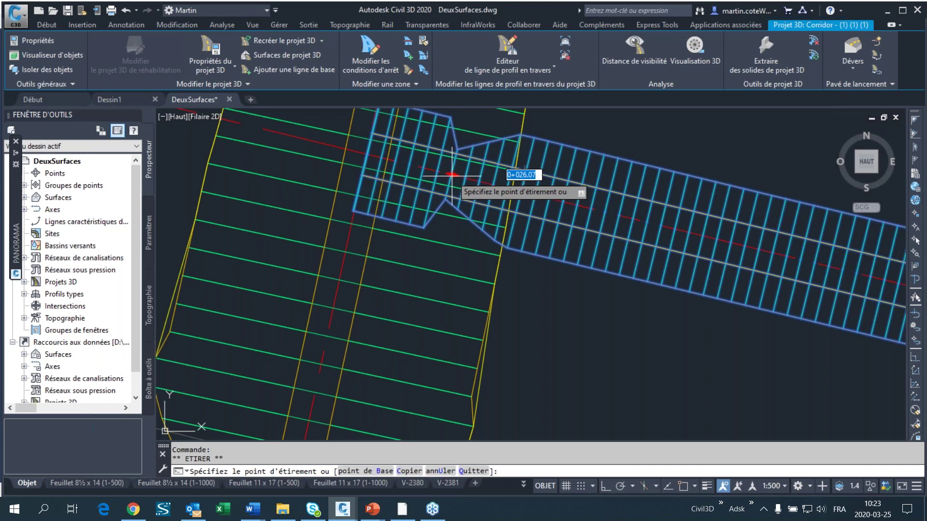
left_click(451, 174)
scroll(447, 275, "down", 5)
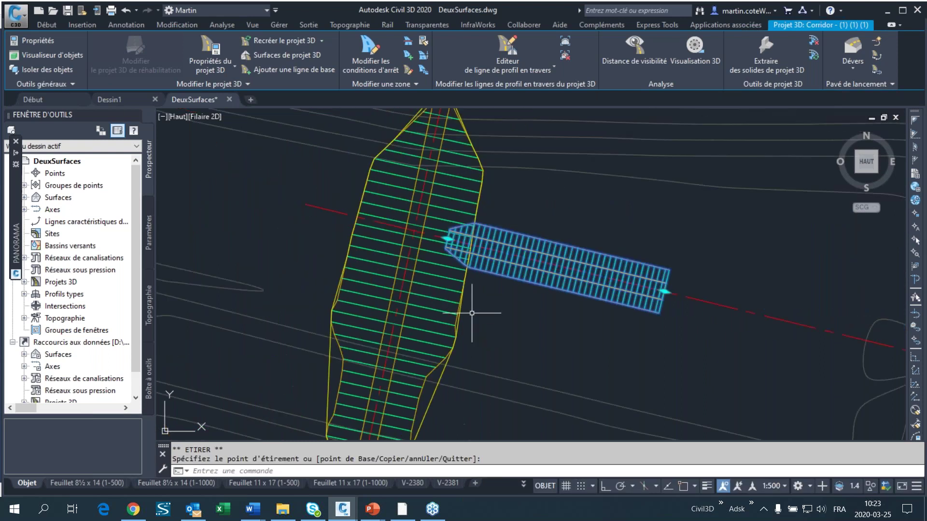
Examine the dam corridor and the adjoining access corridor together in the Object Viewer, focusing on where their slopes meet.
left_click(438, 275)
right_click(438, 278)
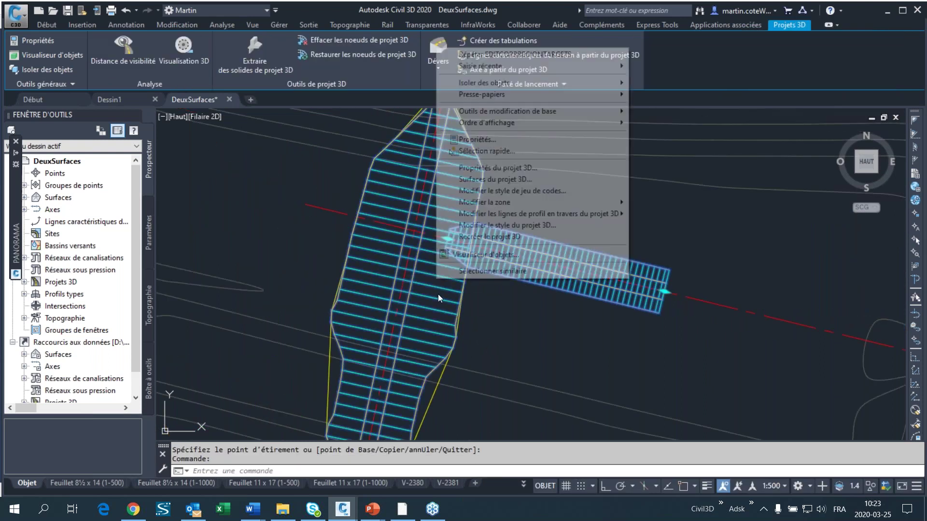
left_click(471, 255)
left_click_drag(451, 367, 475, 183)
middle_click_drag(484, 195, 464, 409)
scroll(382, 338, "up", 8)
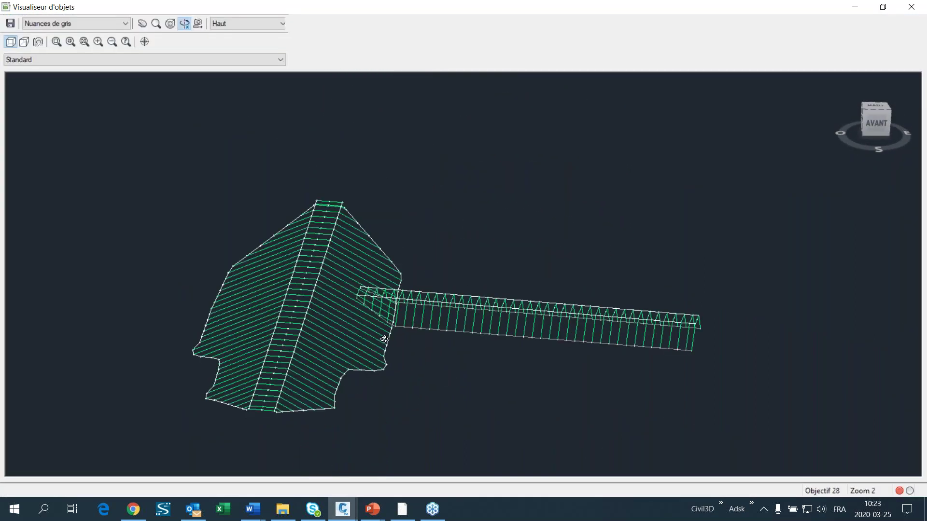
middle_click_drag(408, 357, 462, 258)
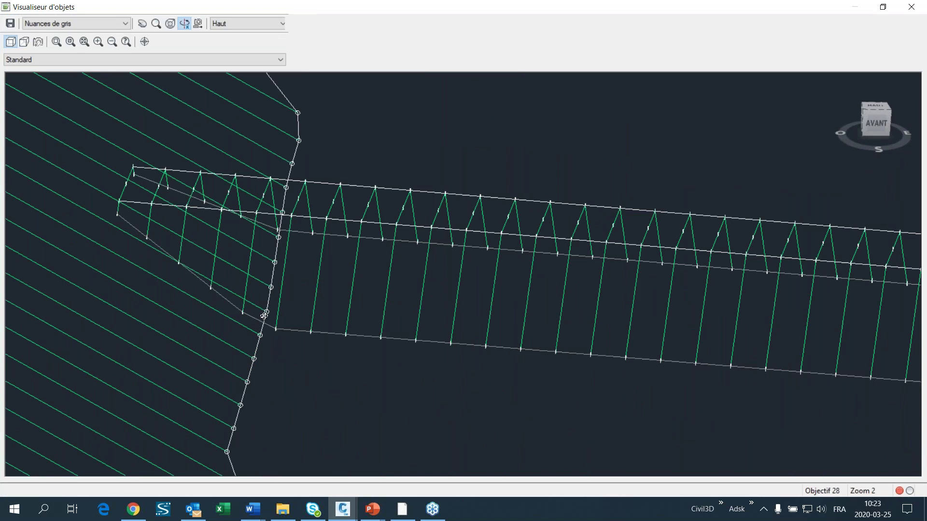
middle_click_drag(206, 325, 520, 234)
scroll(523, 323, "down", 5)
left_click_drag(479, 294, 517, 244)
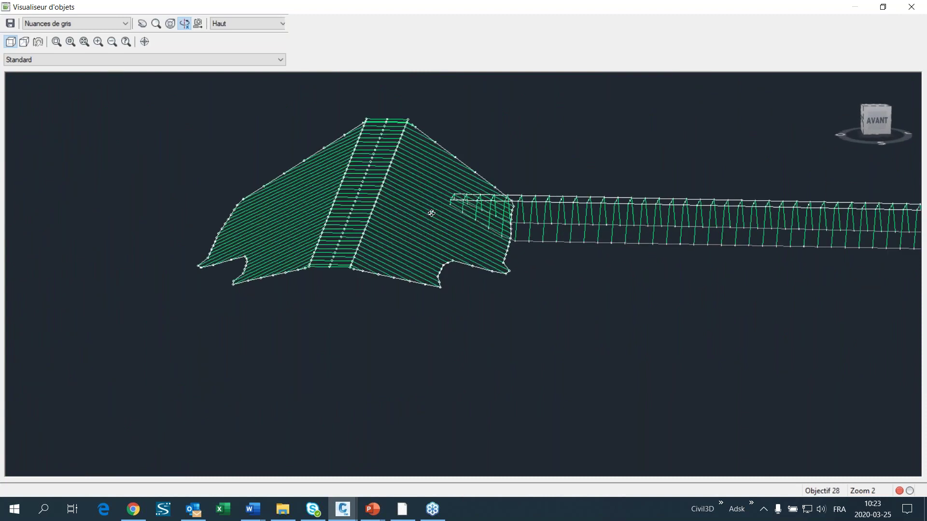
scroll(432, 209, "up", 5)
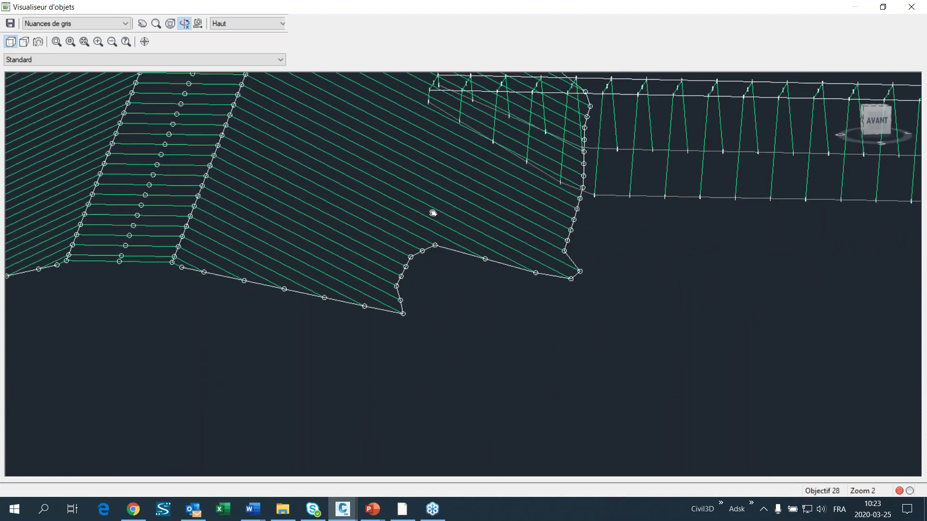
scroll(456, 330, "down", 5)
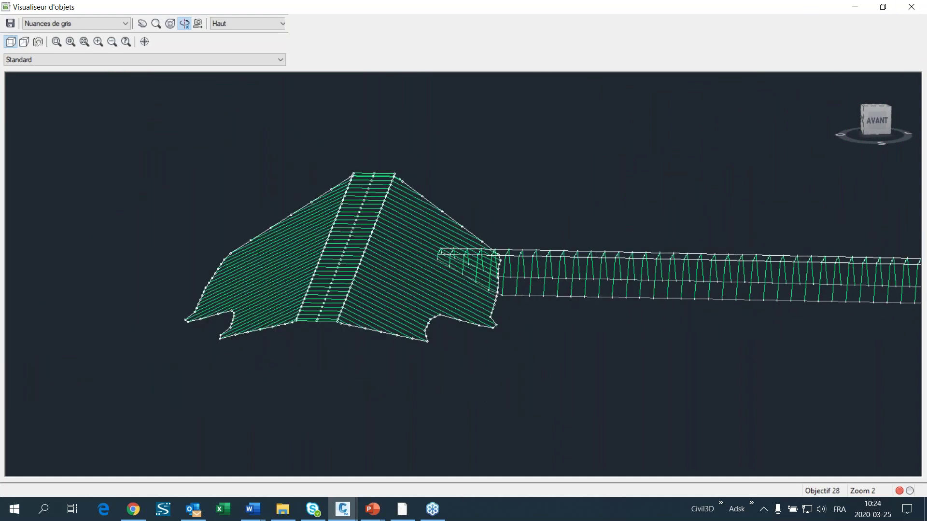
left_click(906, 8)
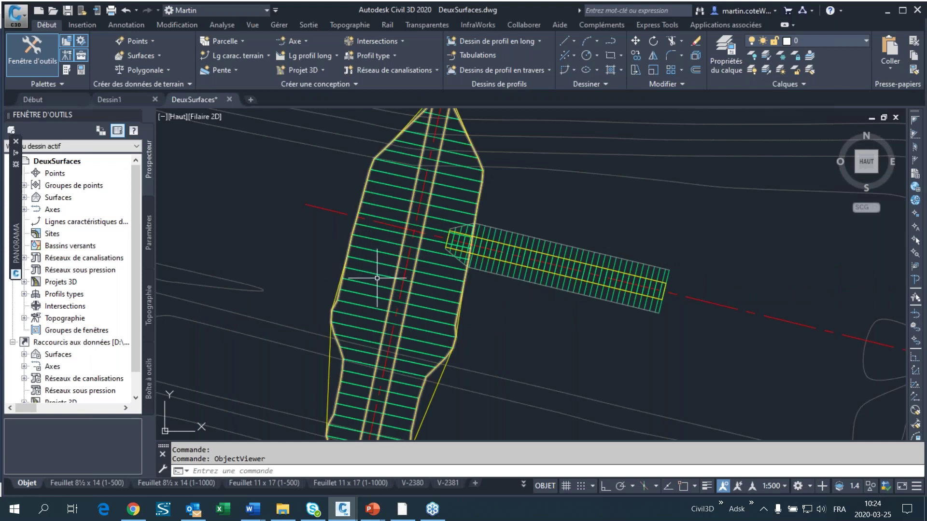
Switch to Subassembly Composer and open MurSout.pkt without saving the changes to Subassembly2.pkt.
left_click(408, 515)
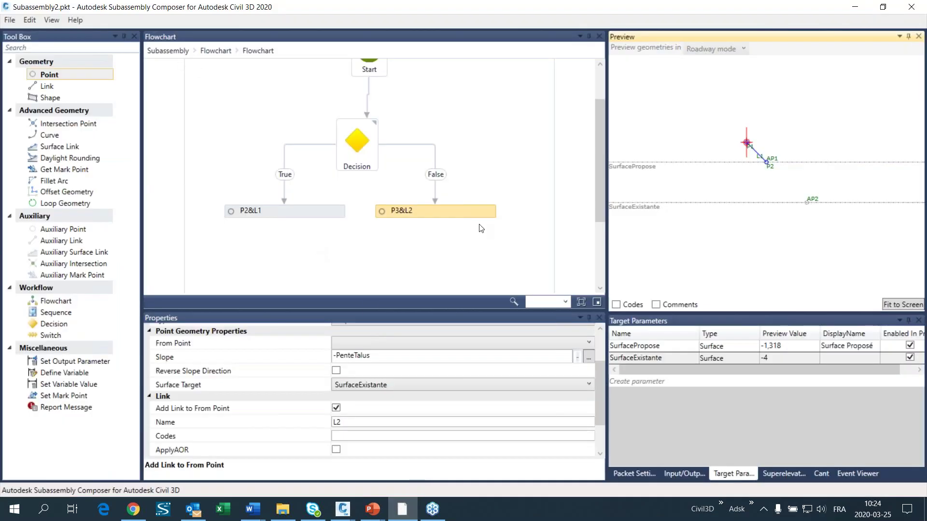
left_click(11, 21)
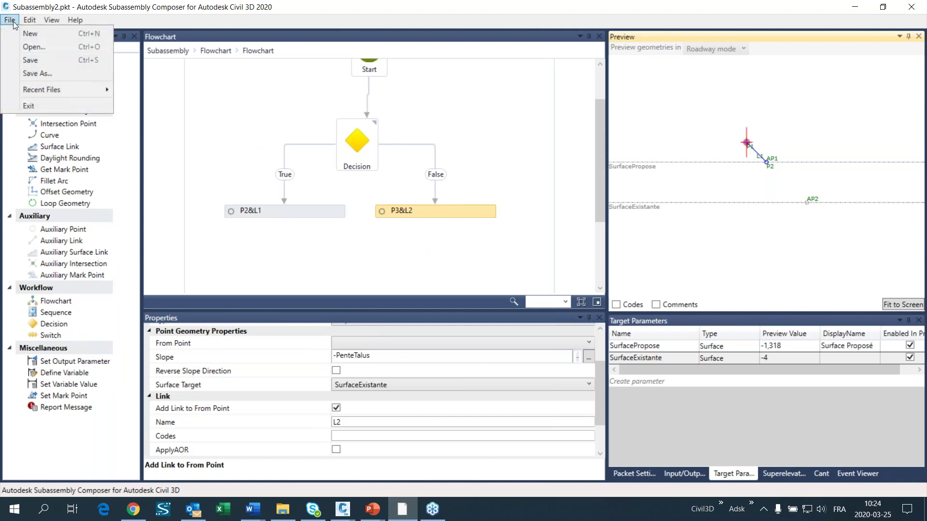
left_click(31, 47)
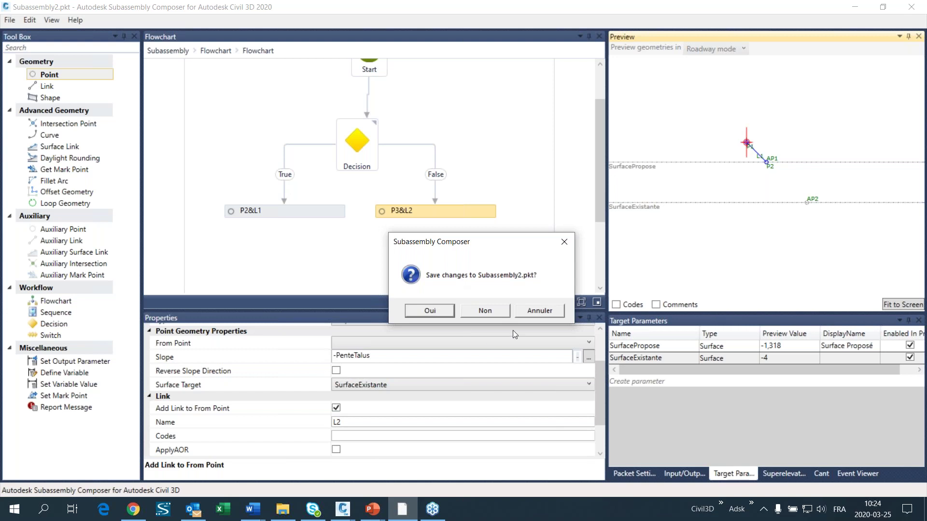
left_click(483, 310)
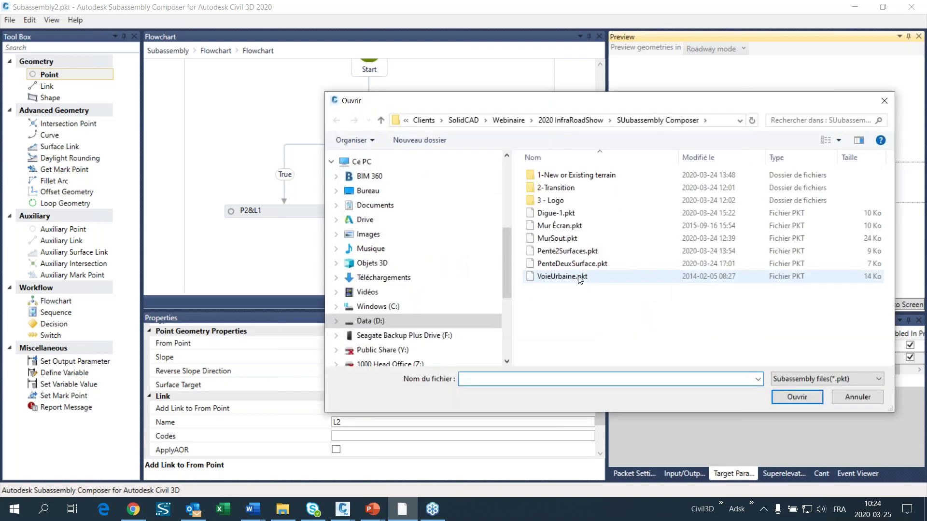
left_click(561, 278)
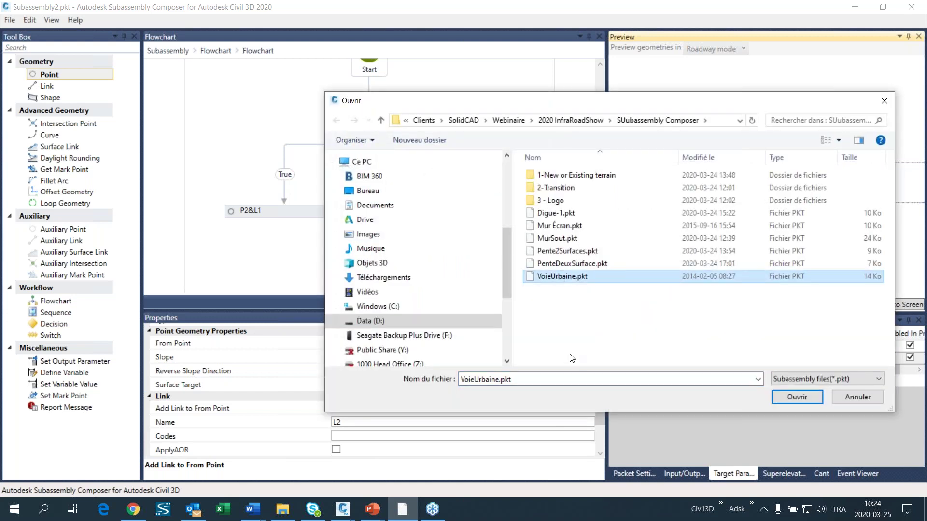
left_click(558, 243)
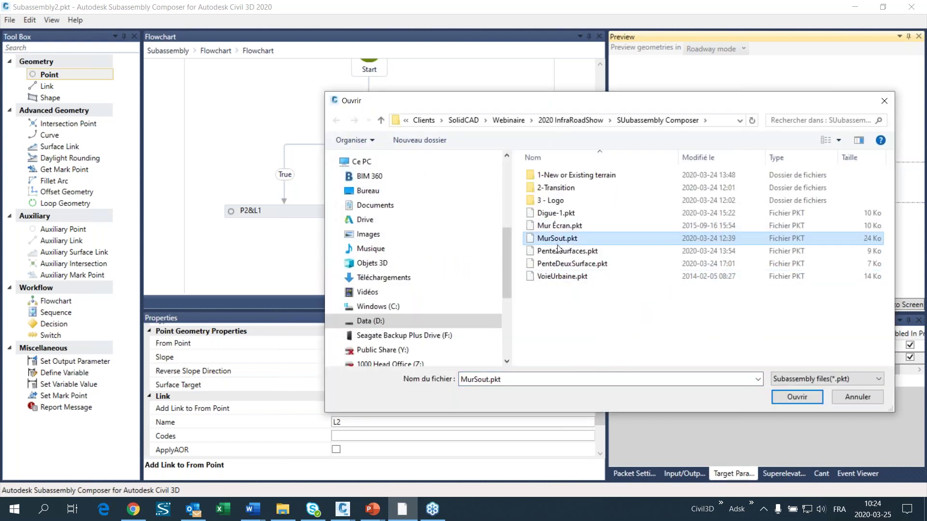
left_click(811, 401)
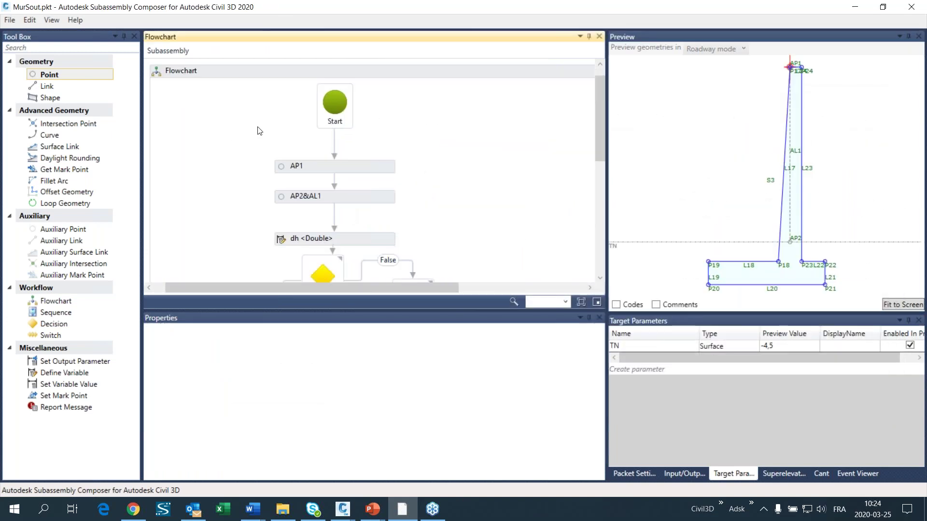
Examine the retaining wall flowchart's first decisions on dh and the message of its first Report Error element.
scroll(372, 147, "down", 4)
scroll(370, 159, "down", 1)
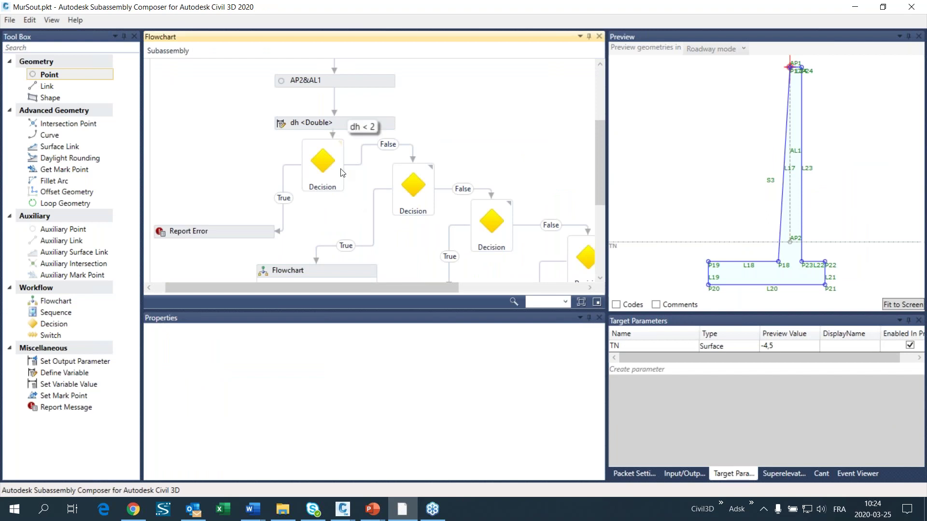
scroll(343, 178, "down", 1, "ctrl")
scroll(343, 182, "down", 1, "ctrl")
scroll(346, 193, "up", 3)
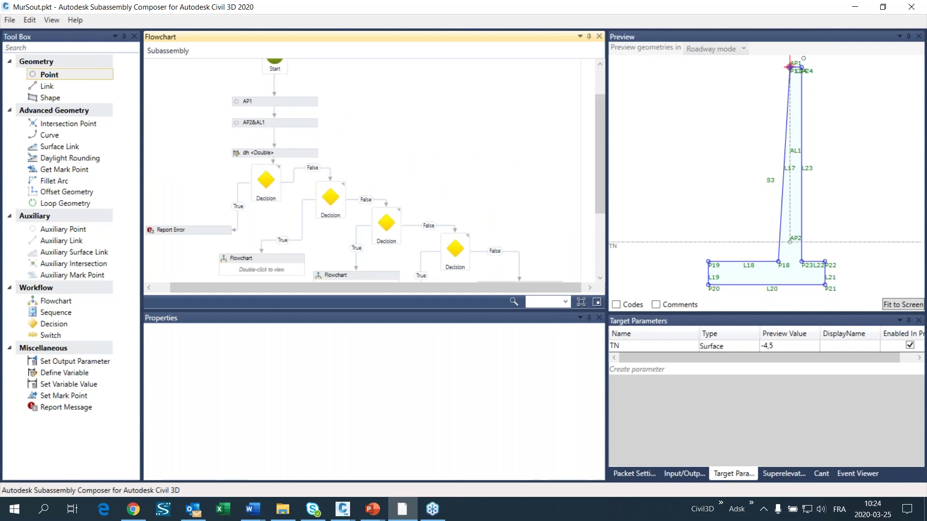
left_click(160, 231)
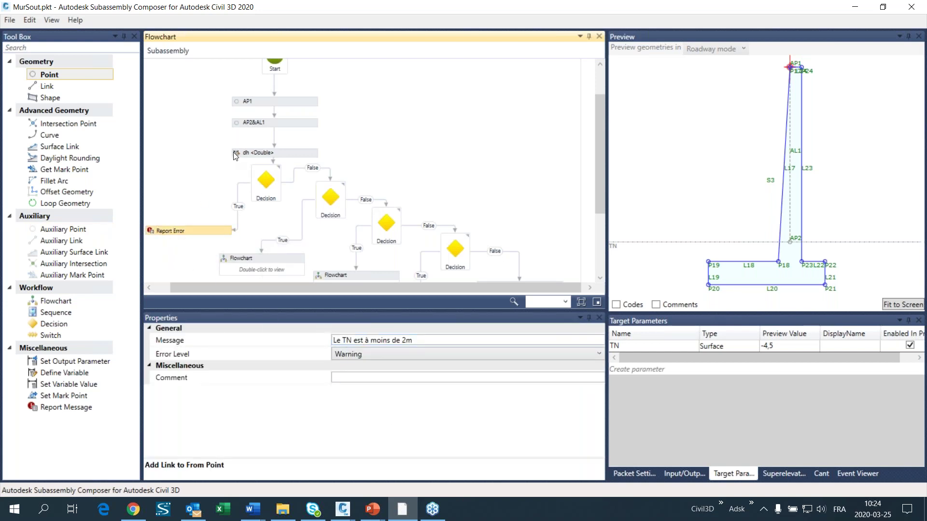
mouse_move(333, 204)
left_click(331, 199)
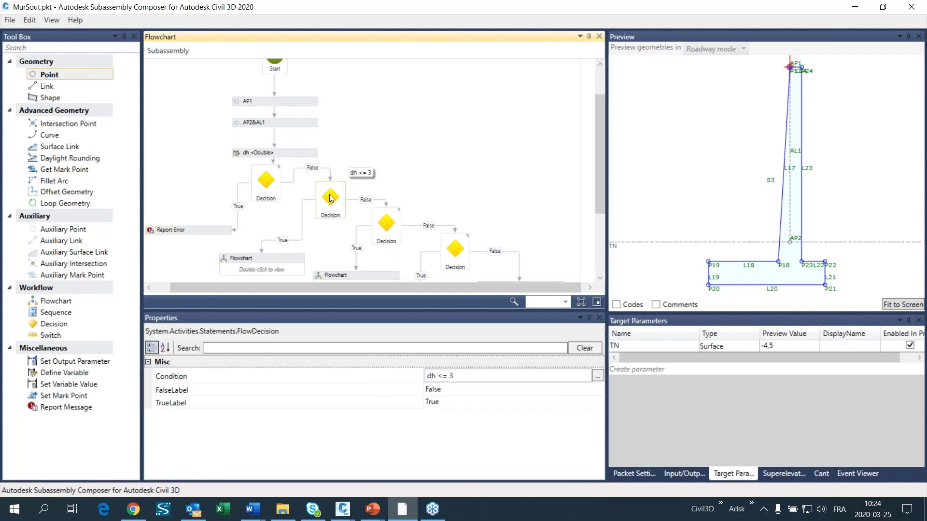
Set the preview value of the TN surface target to -2,5.
left_click(772, 347)
left_click(772, 346)
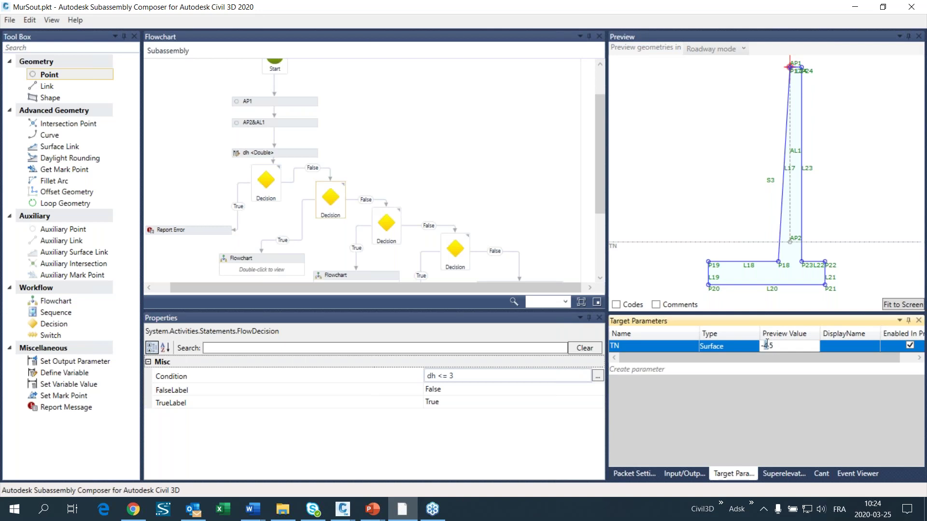
type("2")
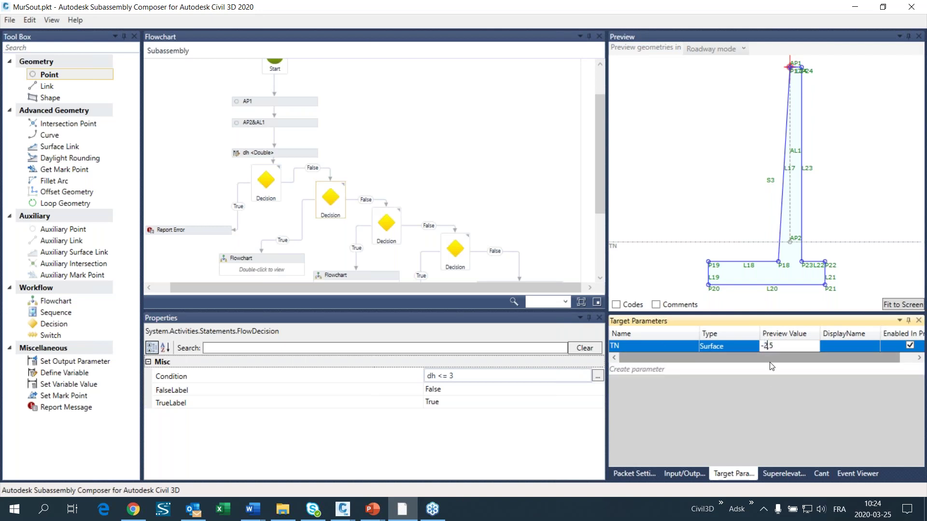
left_click(841, 346)
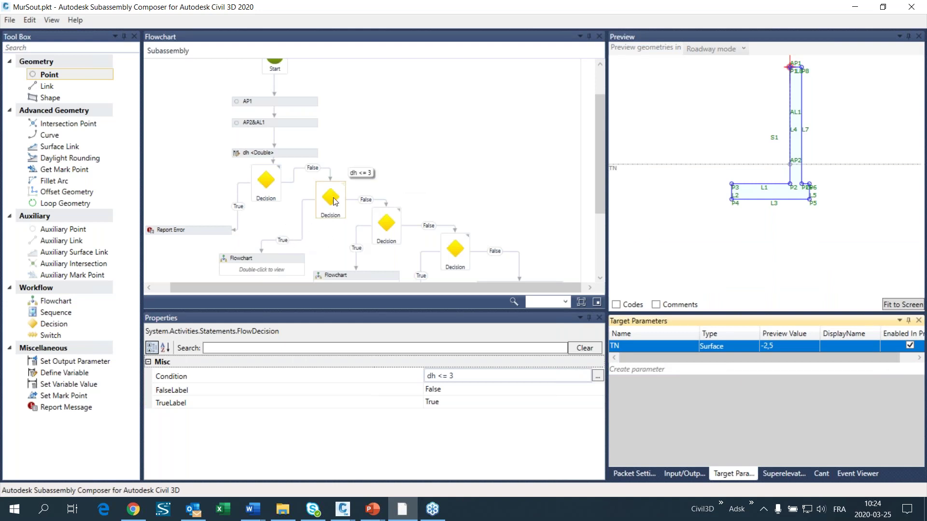
Inspect the P1, P2&L4, P3&L1 and P4&L2 elements in the nested flowchart of the dh <= 3 decision.
double_click(259, 267)
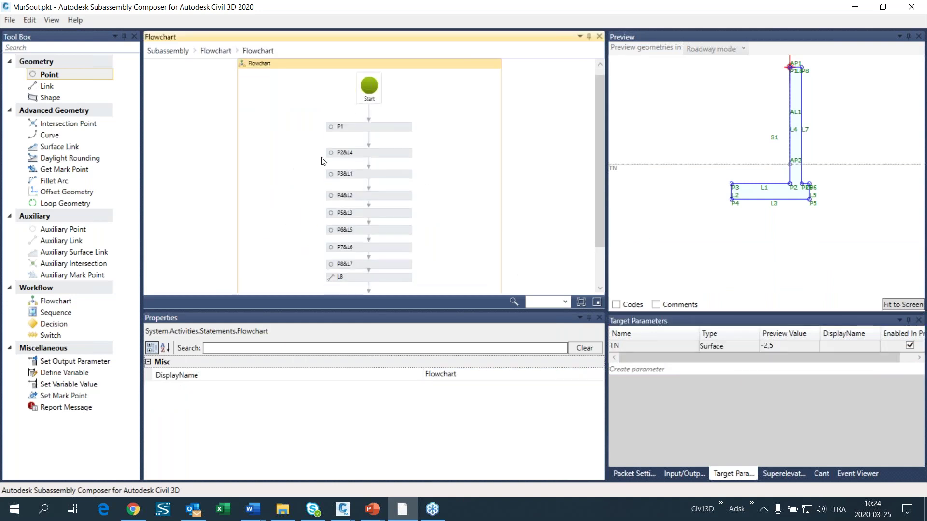
scroll(318, 169, "down", 2)
left_click(375, 79)
left_click(372, 110)
left_click(376, 128)
left_click(378, 149)
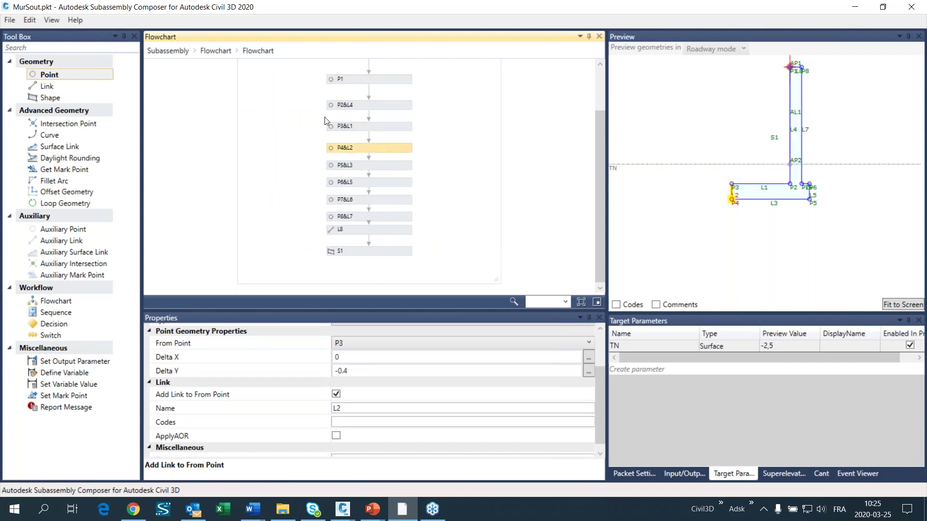
left_click(220, 53)
Set the TN target's preview value to -3,5 and view the nested flowchart of the dh <= 4 decision.
scroll(344, 175, "down", 2)
mouse_move(400, 193)
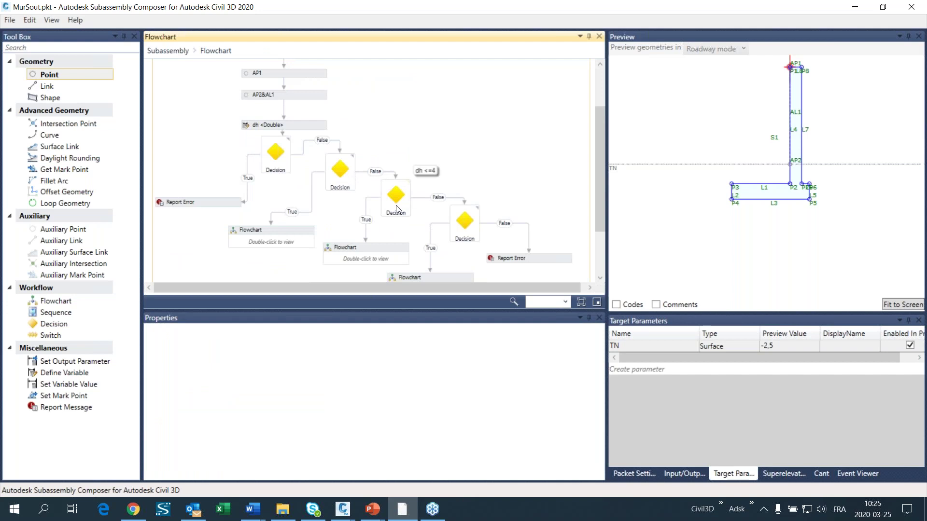
mouse_move(338, 179)
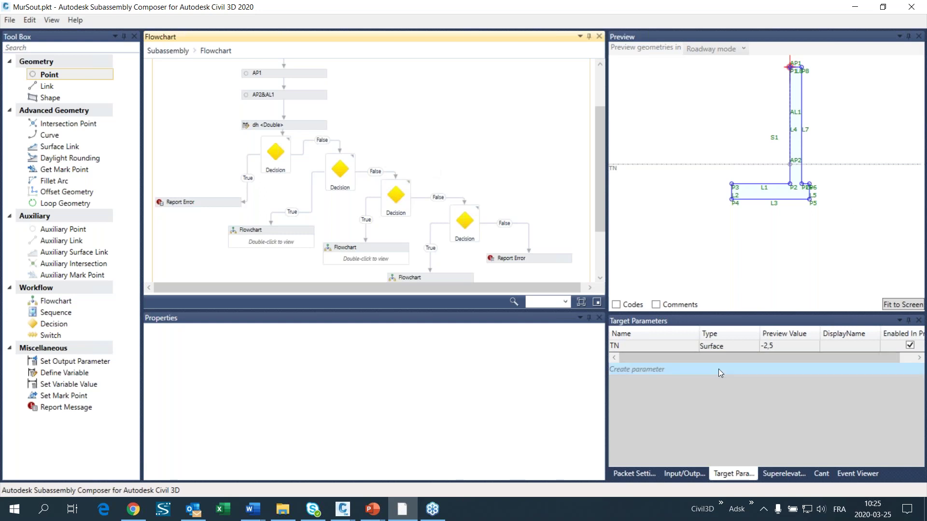
left_click(761, 347)
left_click(764, 346)
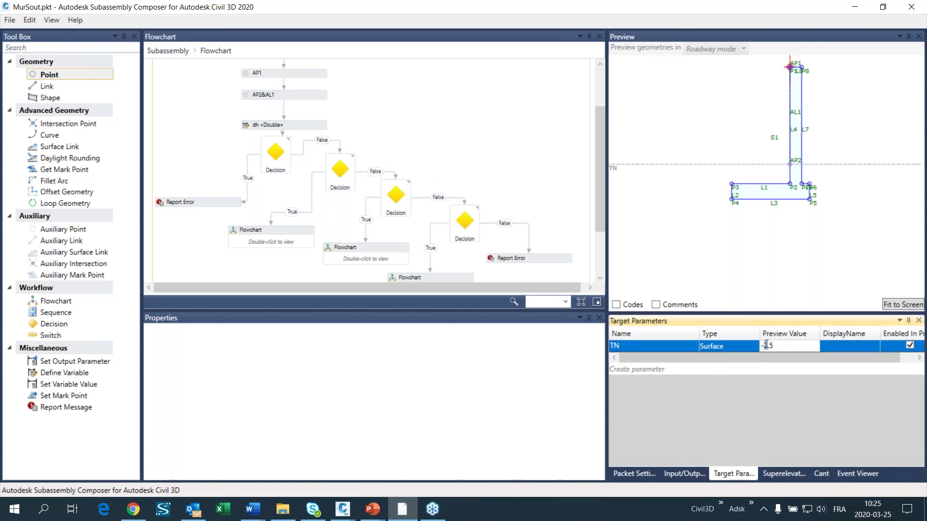
type("3")
key("Return")
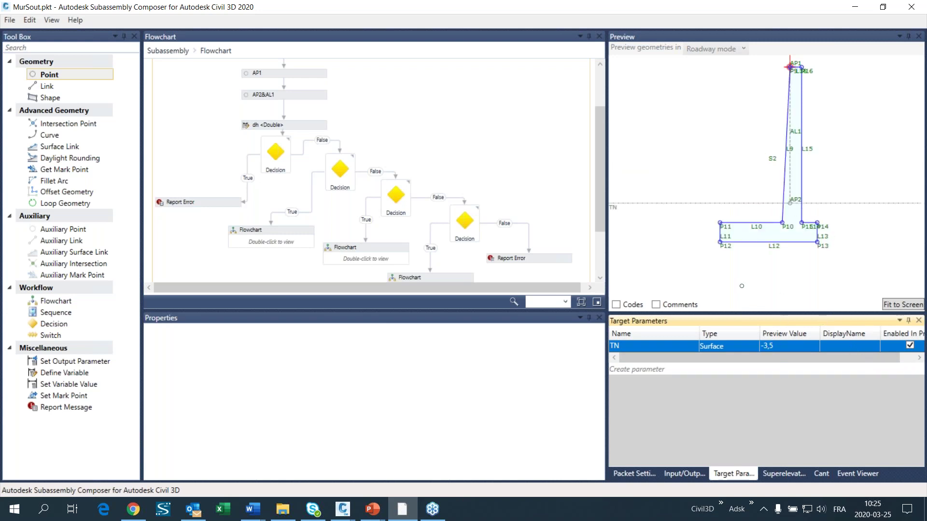
double_click(365, 258)
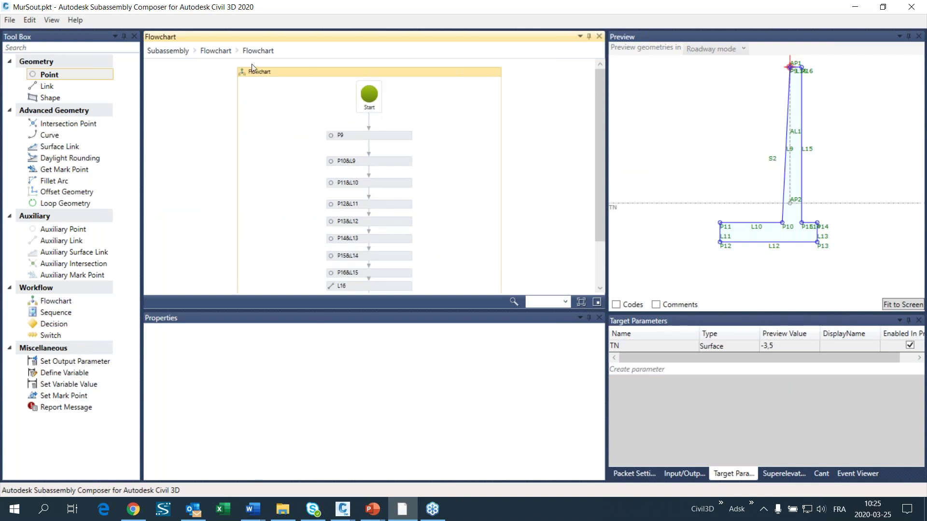
left_click(215, 50)
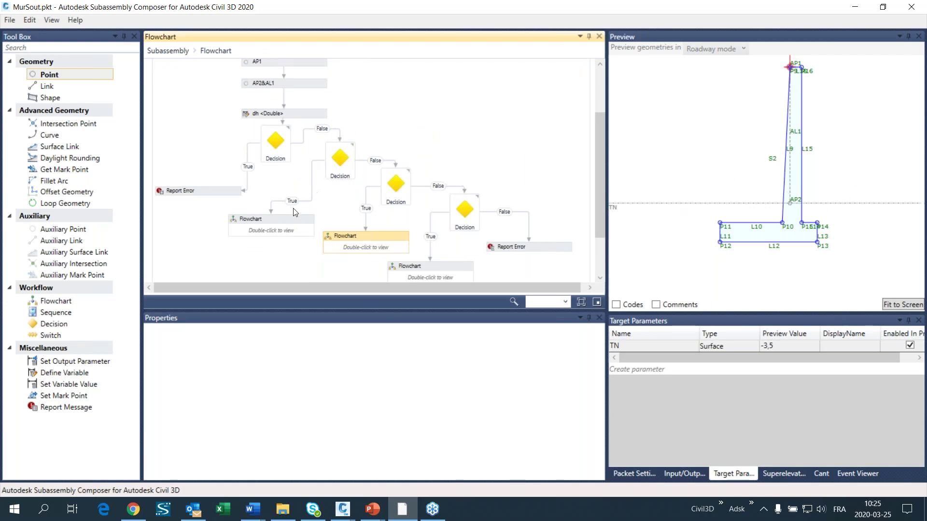
Review the first and last decision conditions in the main flowchart and the branches leading to nested flowcharts and Report Error elements.
scroll(301, 251, "up", 2)
scroll(289, 188, "down", 2)
left_click(464, 210)
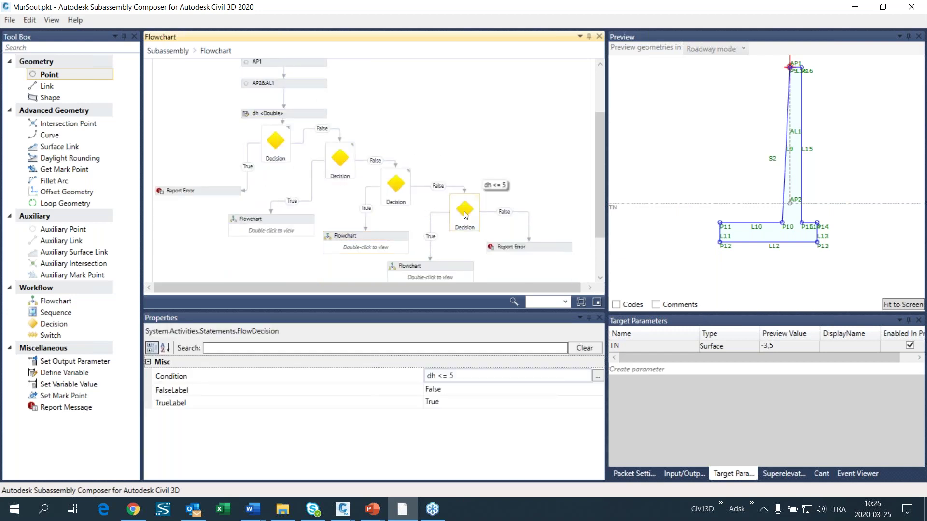
left_click(282, 142)
left_click(472, 211)
scroll(419, 212, "down", 1)
scroll(420, 216, "up", 1)
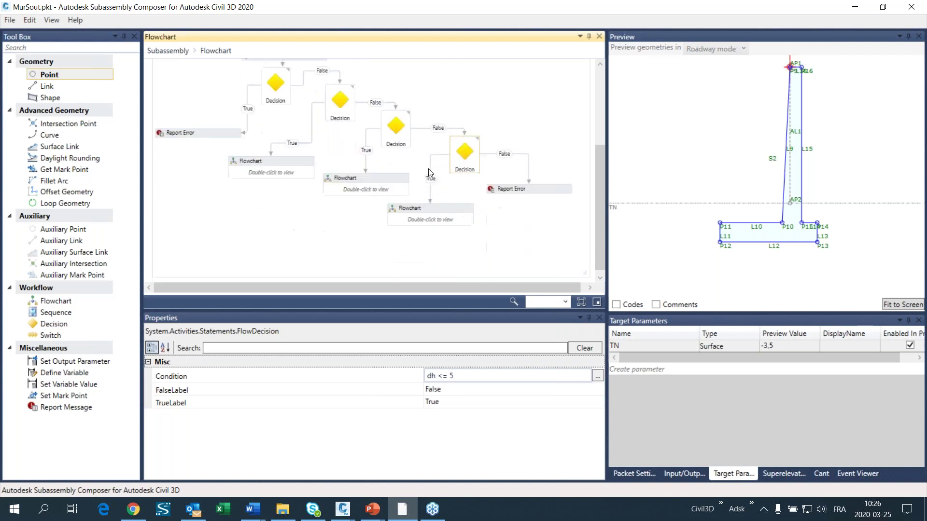
scroll(428, 169, "down", 2)
scroll(420, 178, "up", 1)
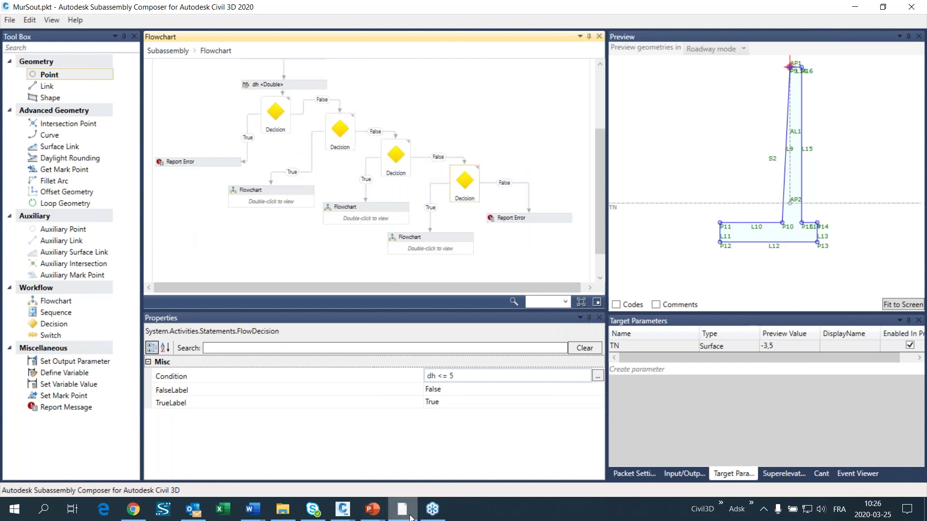
Switch to the PowerPoint slide show and advance to the Infrastructure team's contact slide.
mouse_move(408, 517)
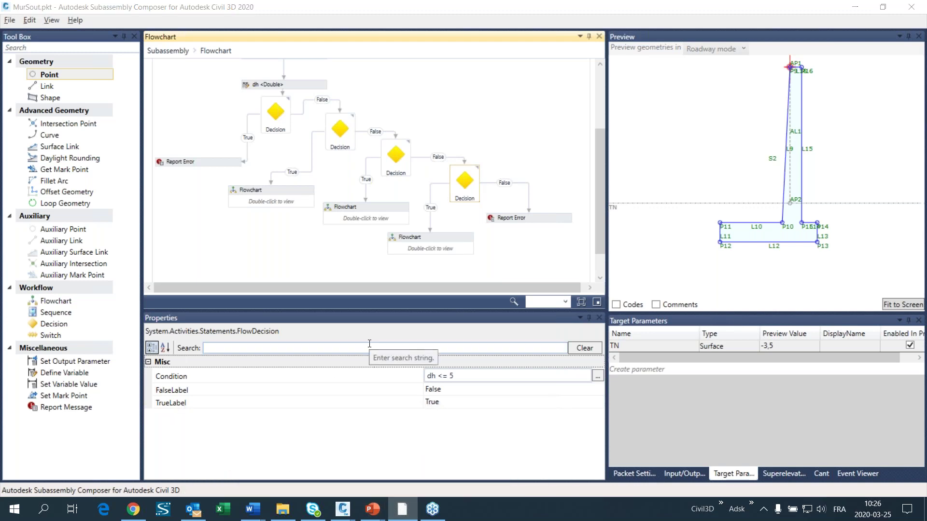
key("alt+Tab")
key("alt+Tab")
key("alt+Tab")
key("alt+Tab")
key("alt+Tab")
key("alt+Tab")
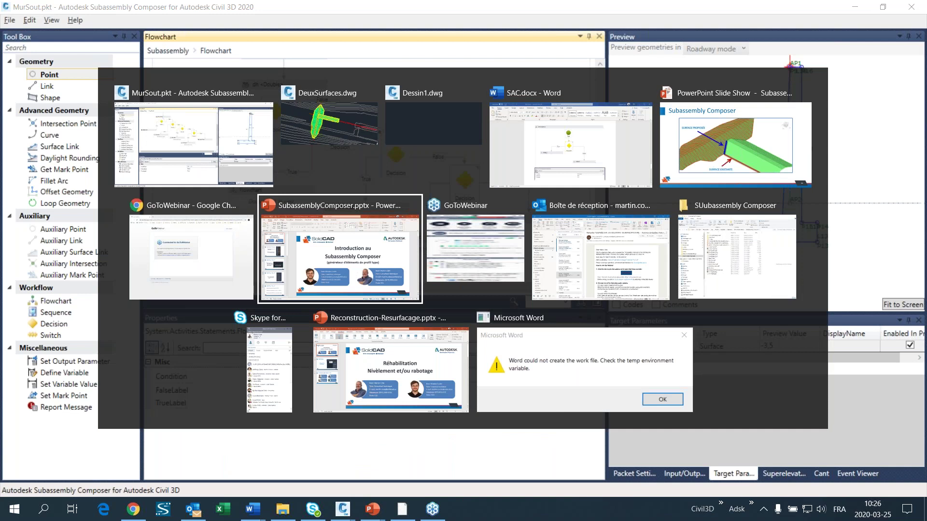
key("alt+Tab")
key("alt+Tab")
key("alt+Tab")
key("alt+Tab")
key("alt+Tab")
key("alt+Tab")
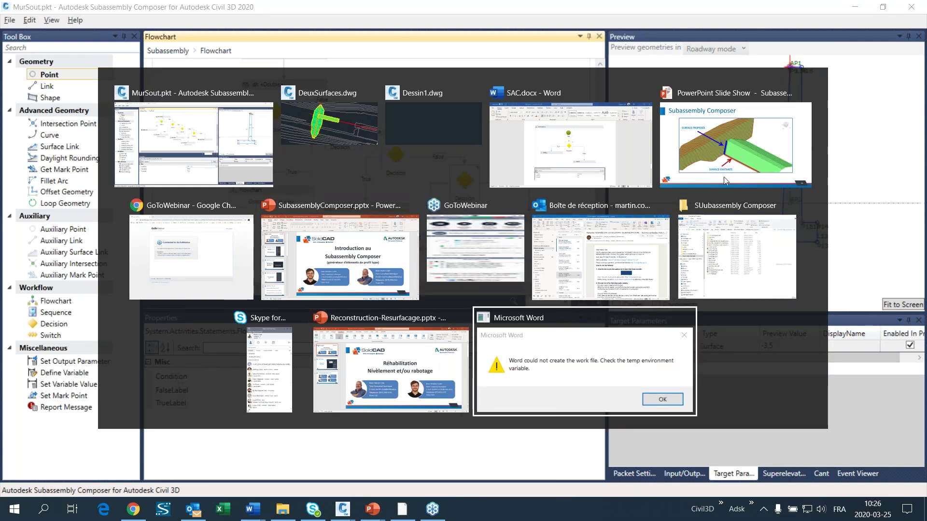
left_click(747, 137)
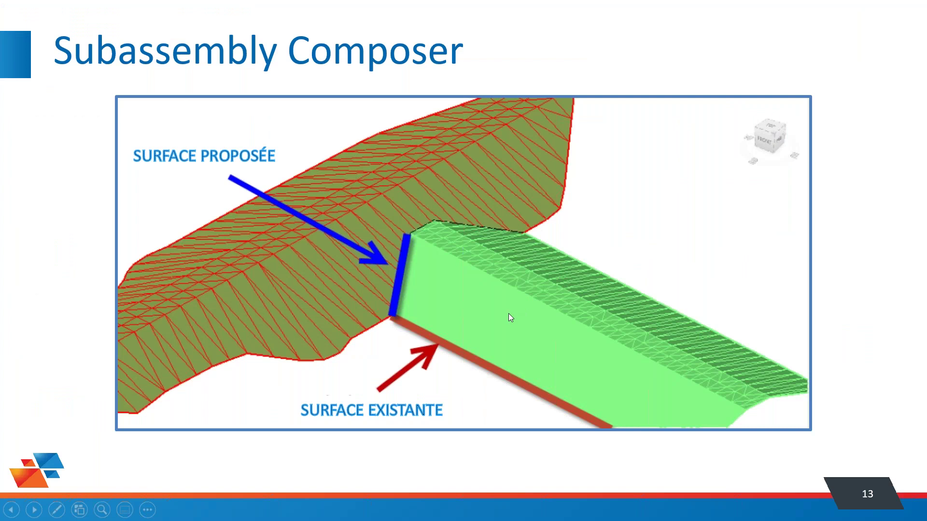
key("Right")
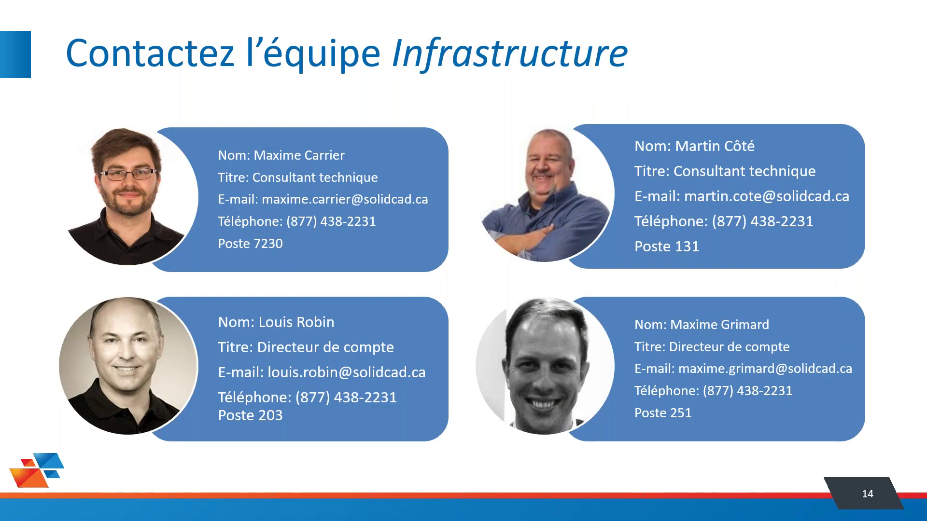